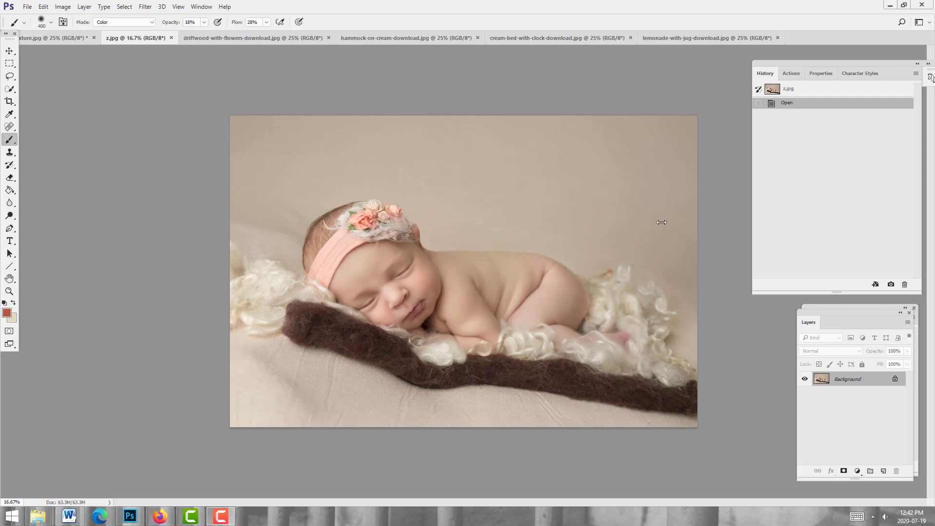
Look through the driftwood, hammock, cream bed and lemonade backdrop images
click(298, 38)
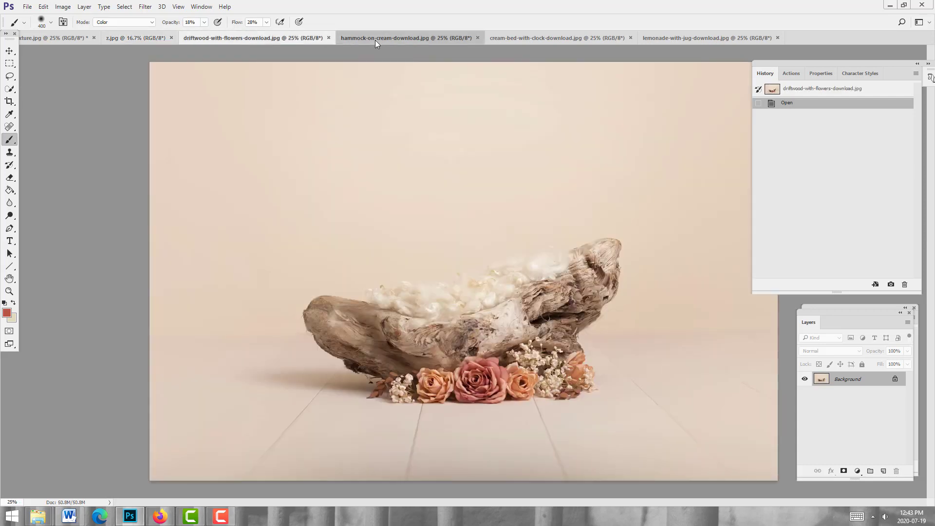
click(375, 39)
click(624, 39)
click(667, 39)
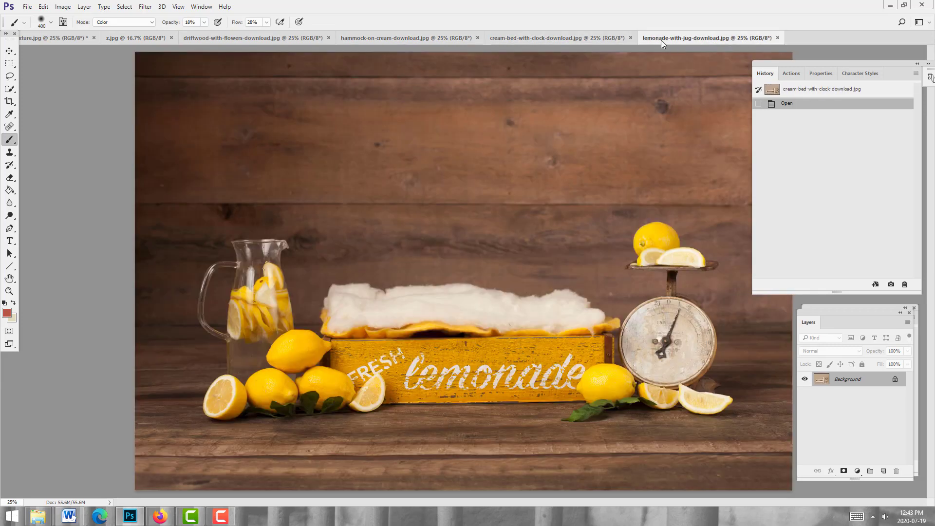
click(198, 37)
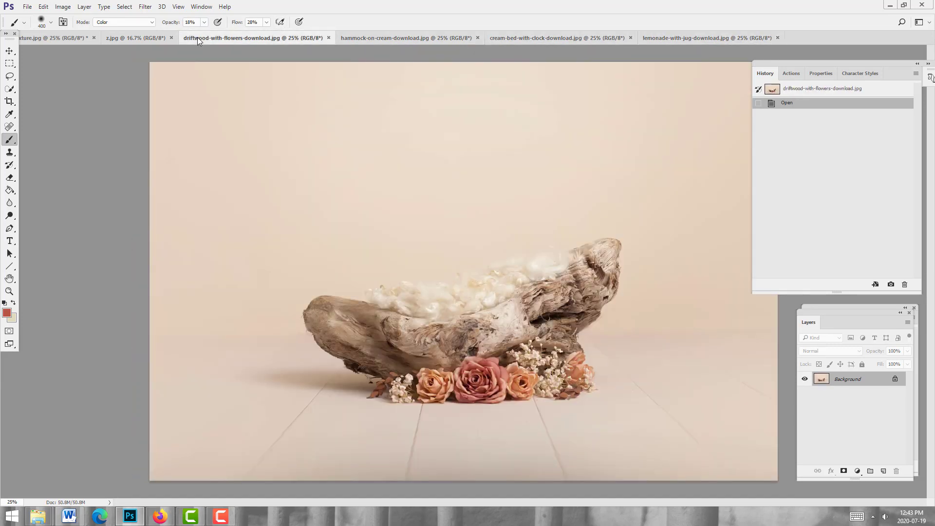
Compare the light direction in the newborn photo z.jpg with that in the driftwood-with-flowers backdrop
click(130, 39)
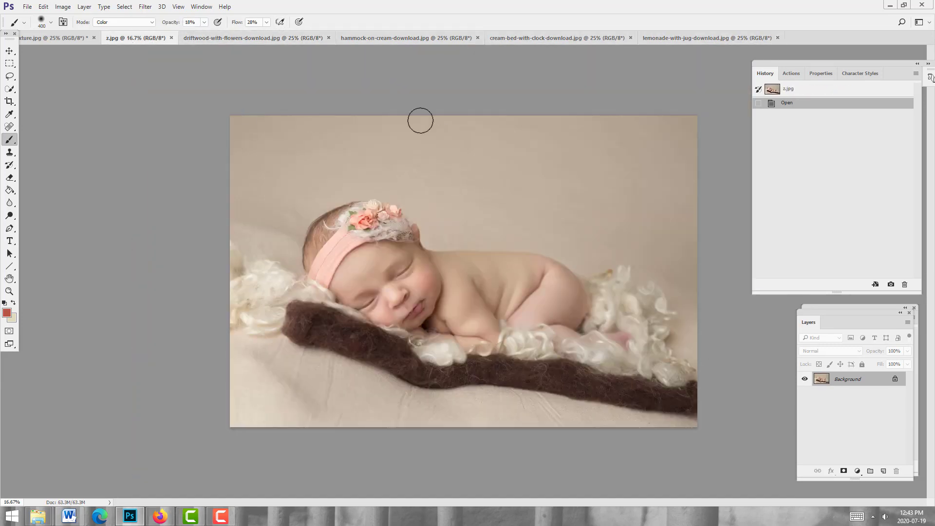
click(306, 40)
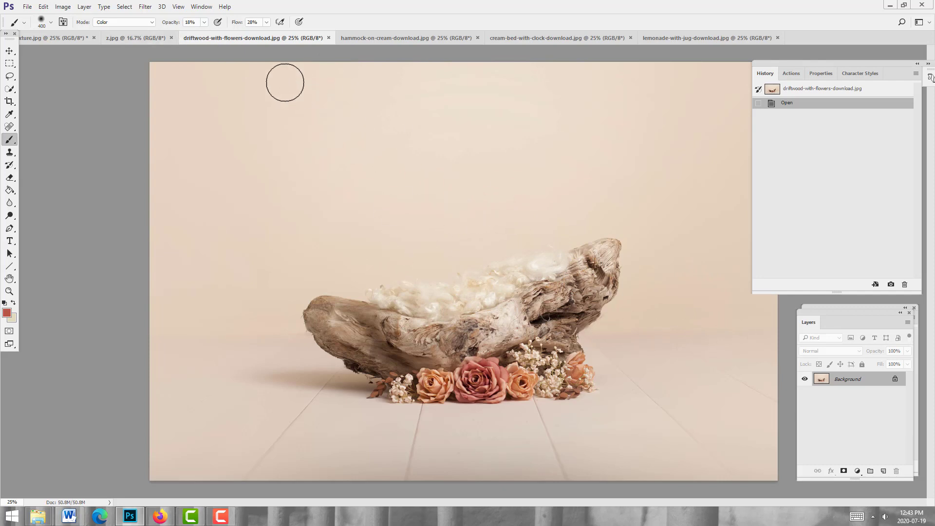
click(130, 34)
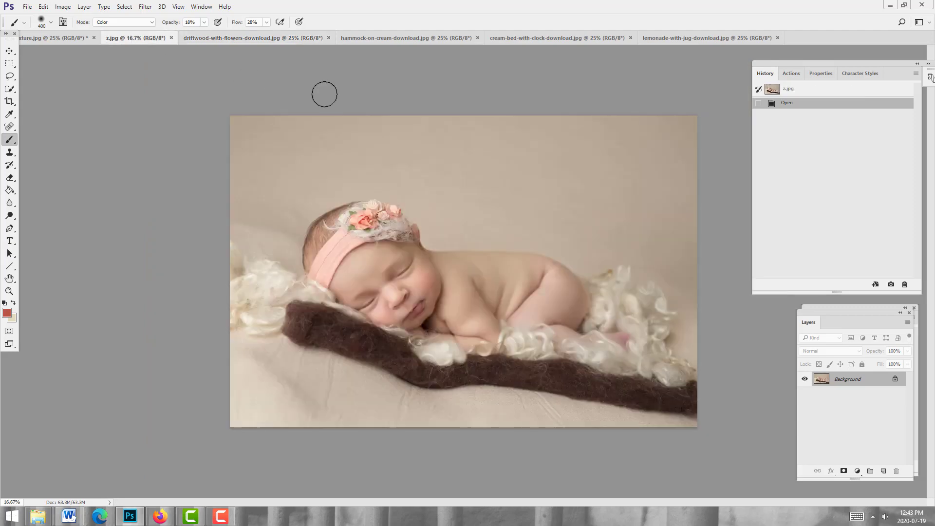
click(243, 37)
click(155, 39)
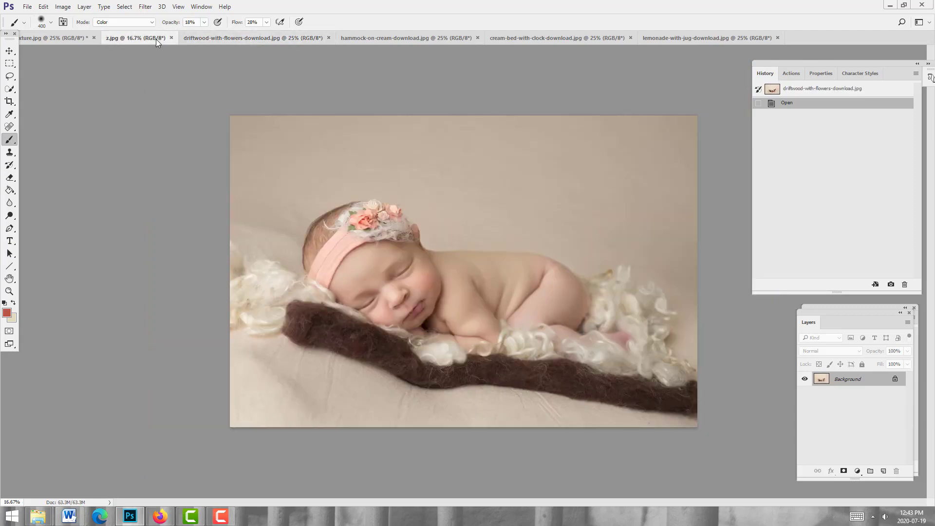
click(253, 40)
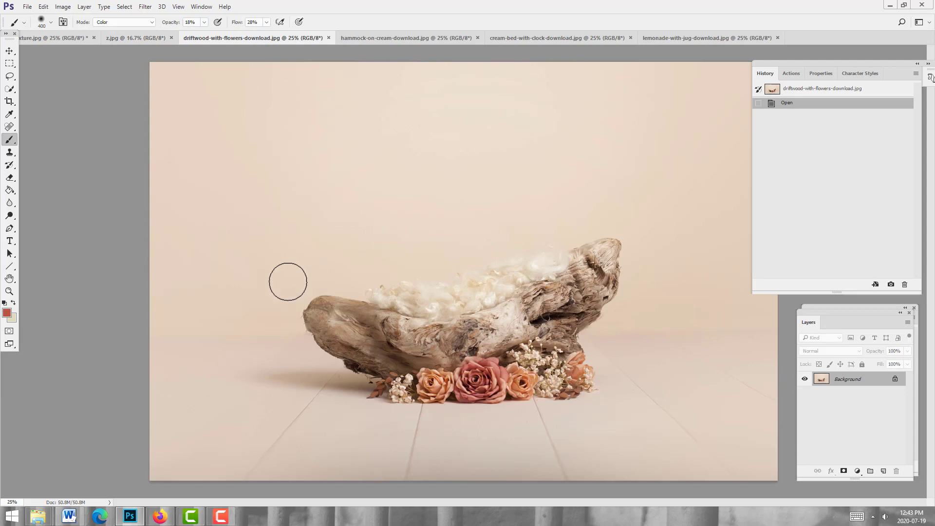
click(143, 41)
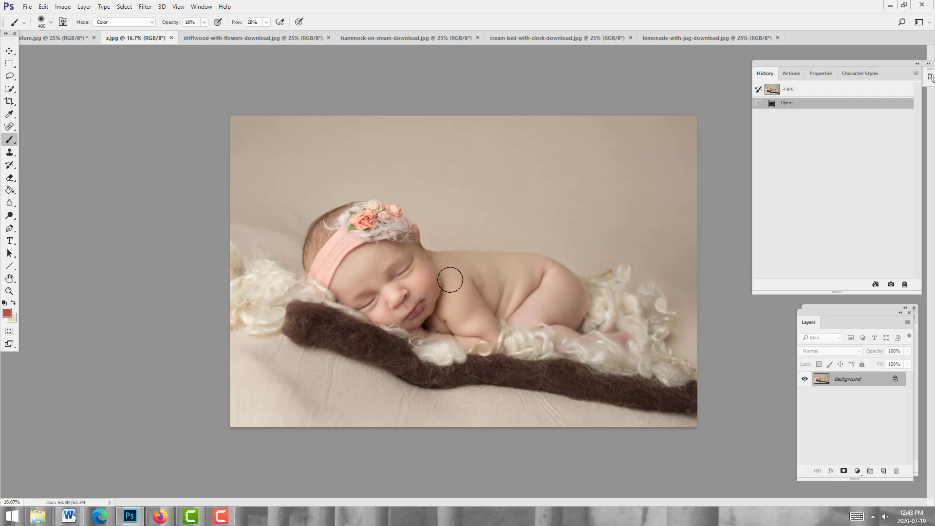
Flip the canvas of the driftwood-with-flowers backdrop horizontally
click(197, 39)
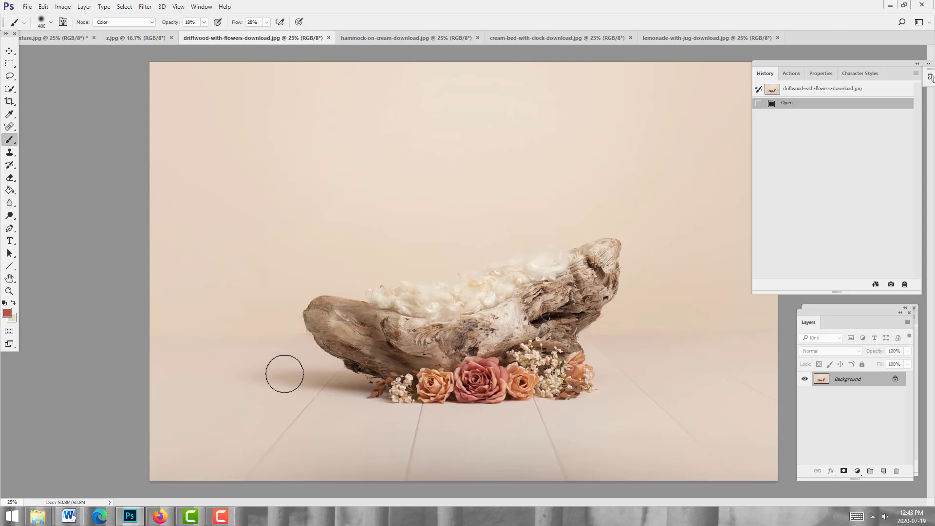
click(67, 10)
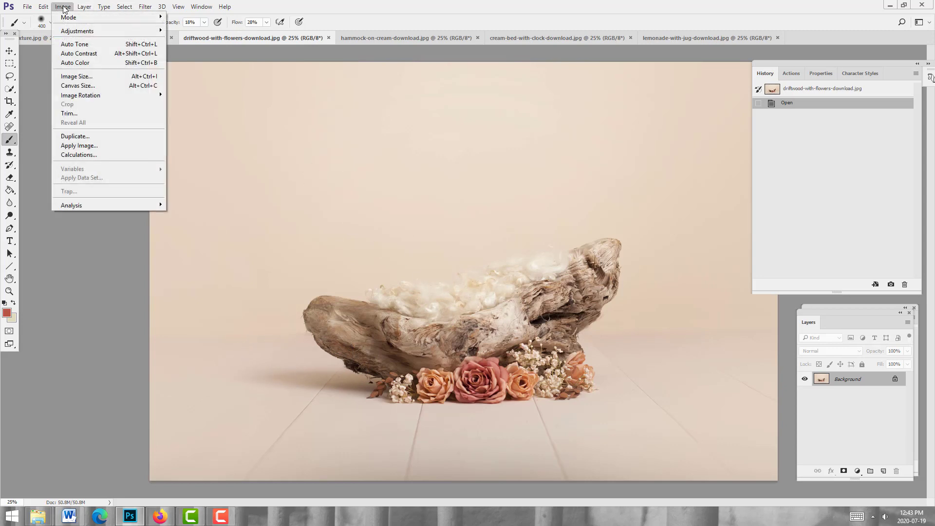
mouse_move(85, 95)
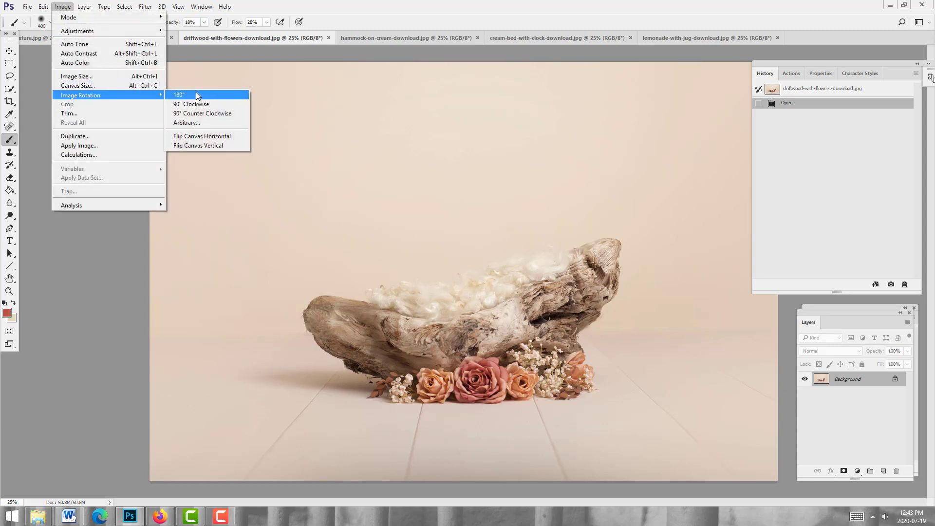
click(190, 137)
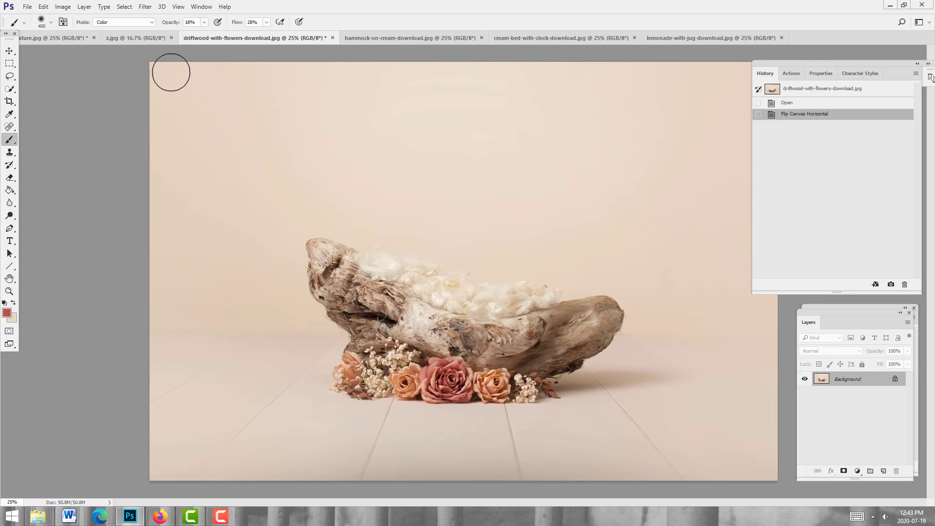
Flip the canvas of the hammock-on-cream backdrop horizontally
click(407, 39)
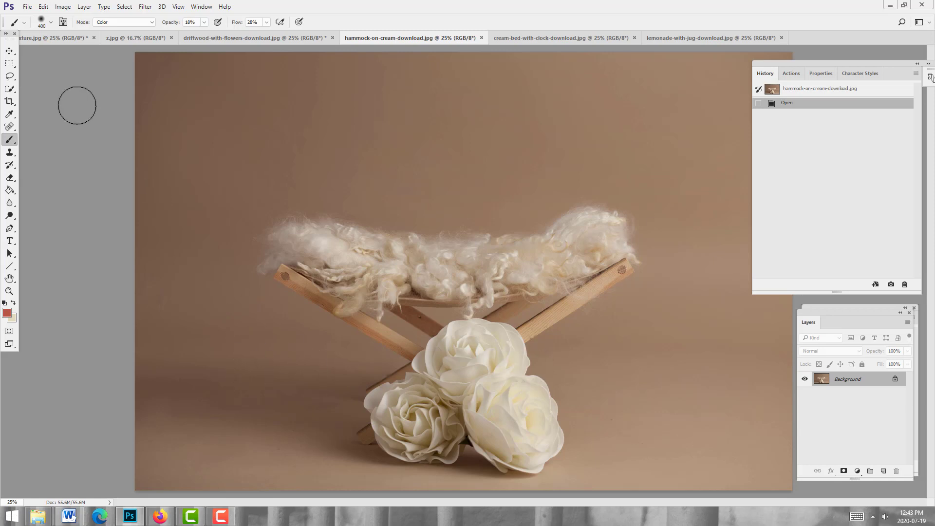
click(61, 6)
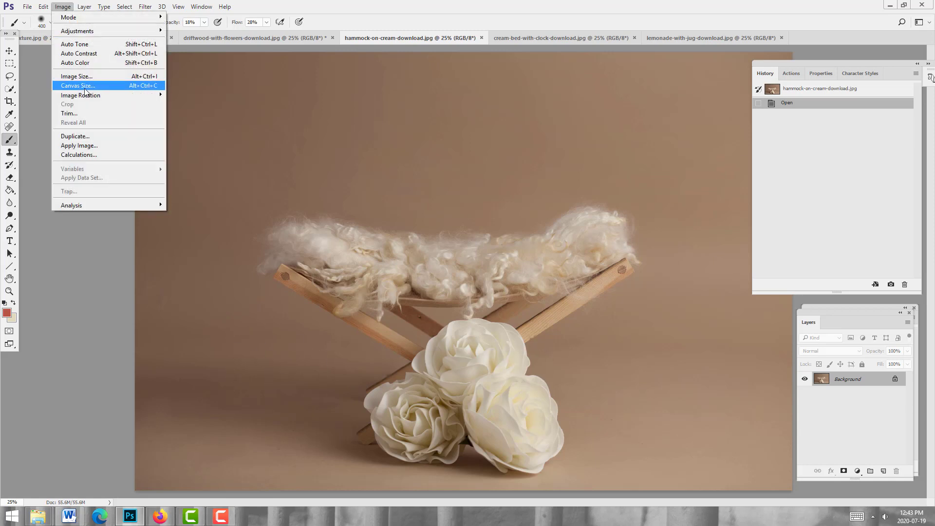
mouse_move(85, 95)
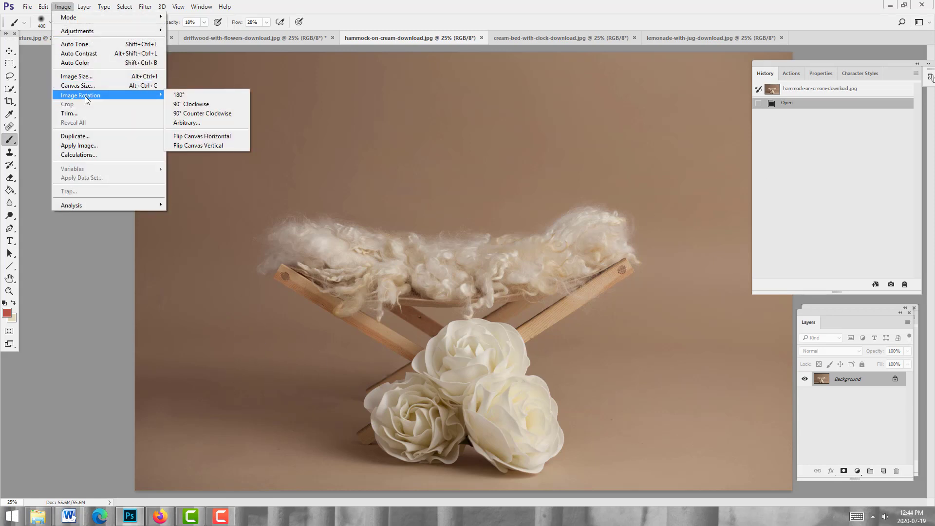
click(214, 136)
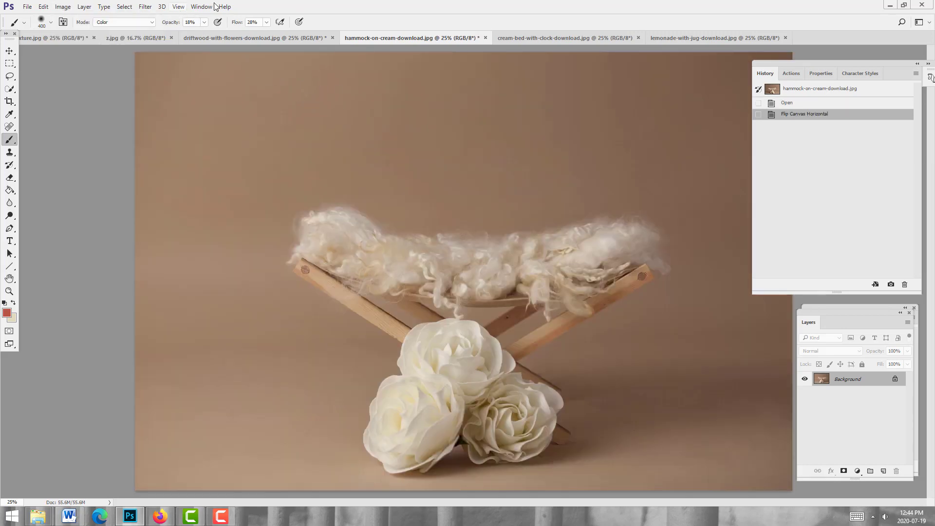
Flip the canvas of the cream-bed-with-clock backdrop horizontally
click(572, 40)
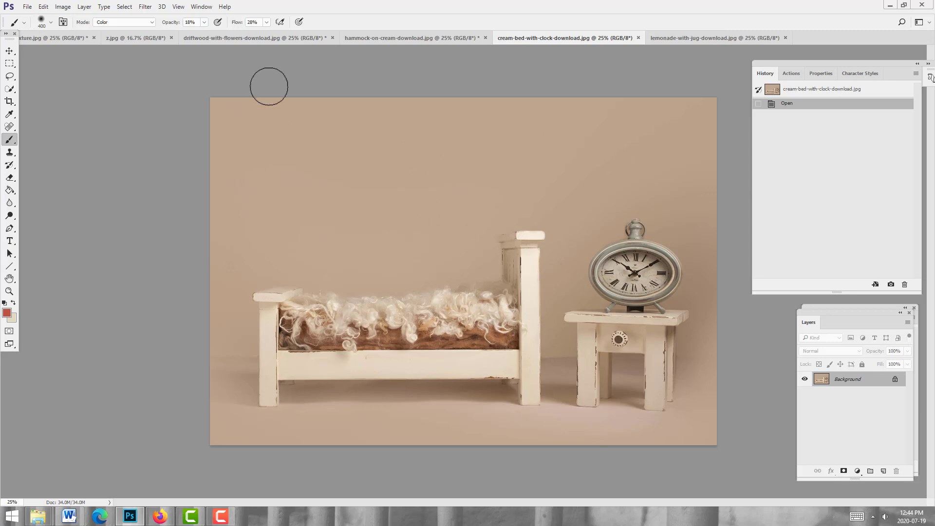
click(65, 8)
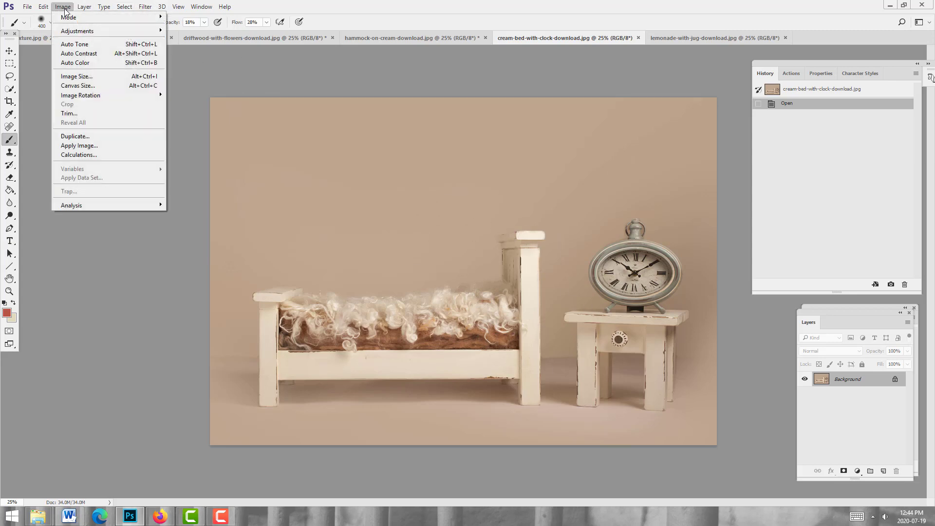
mouse_move(83, 95)
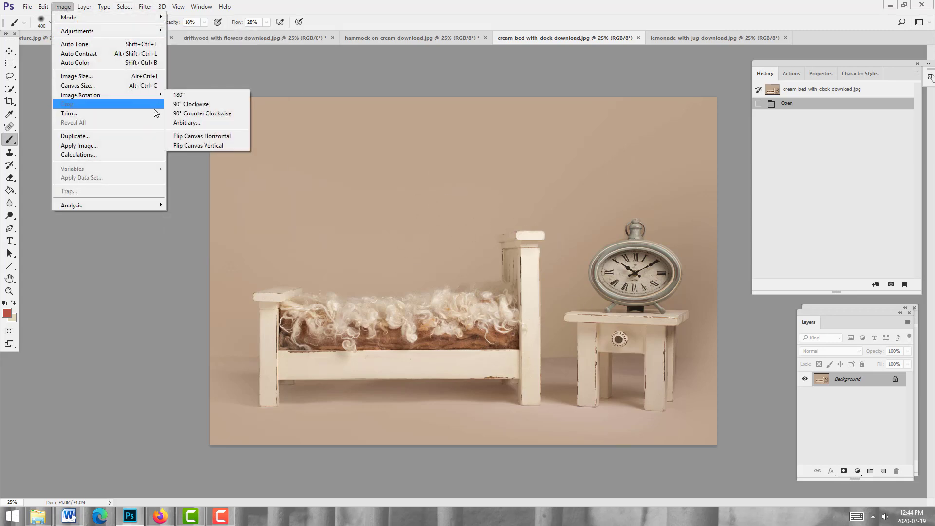
click(215, 138)
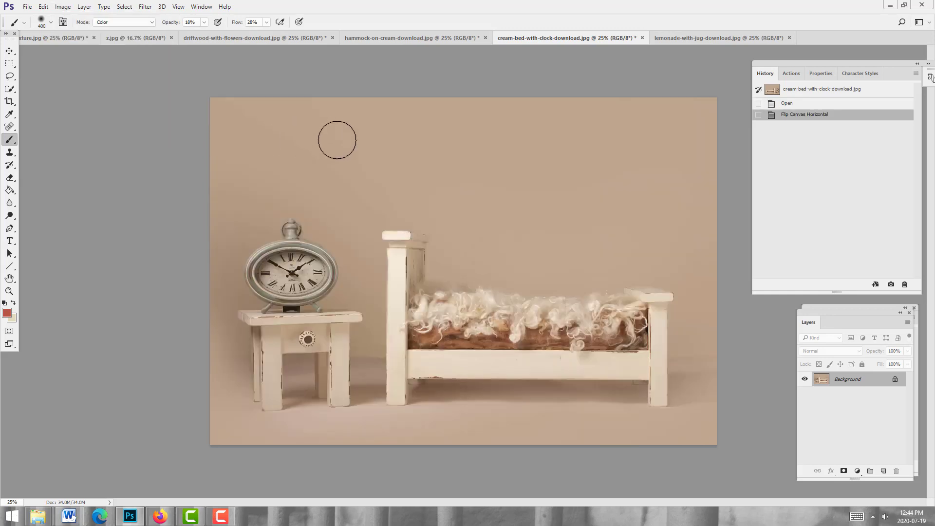
Examine the lemonade-with-jug backdrop, then compare the newborn photo with the flipped driftwood backdrop
click(715, 39)
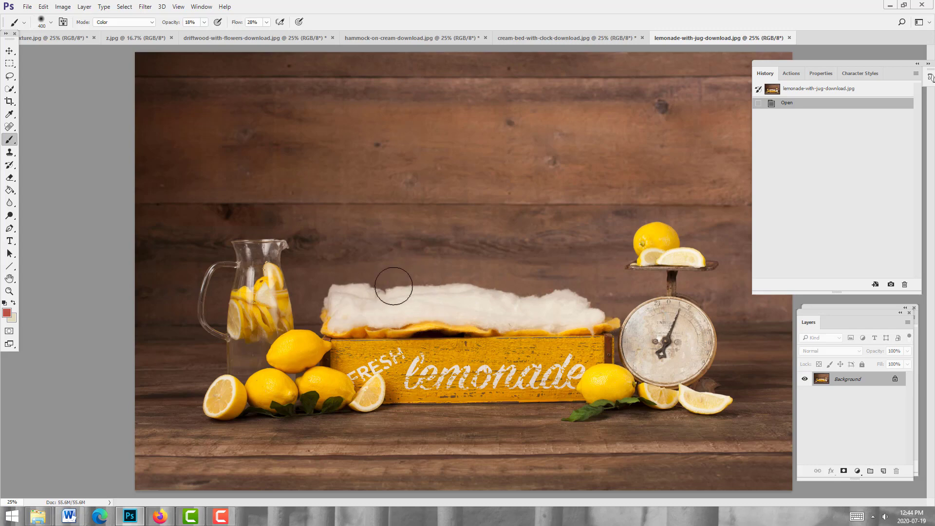
click(146, 38)
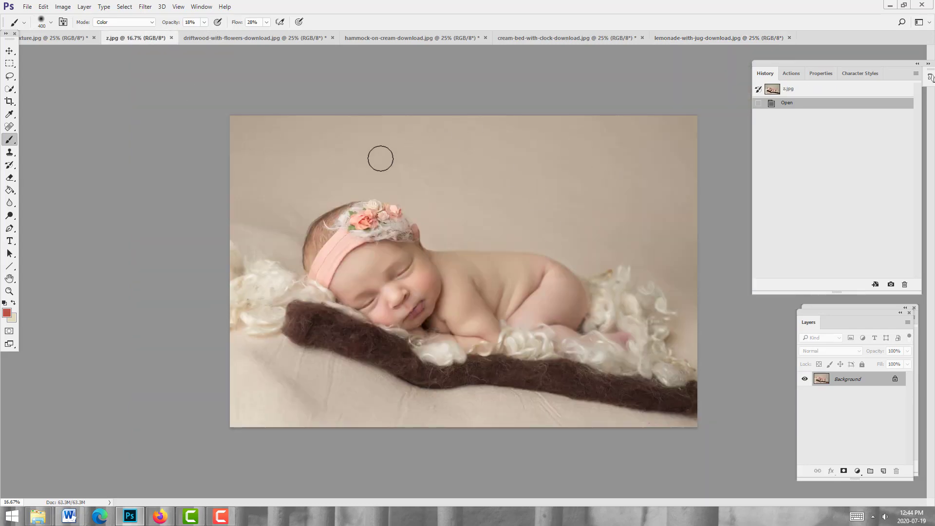
click(282, 39)
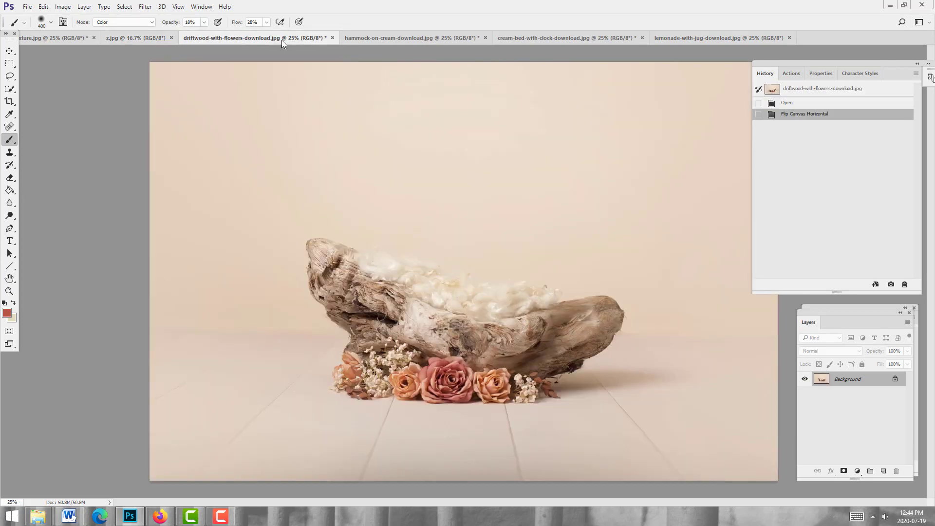
In z.jpg, select the baby and the cream fluff around the body and under the head with Quick Selection
click(146, 40)
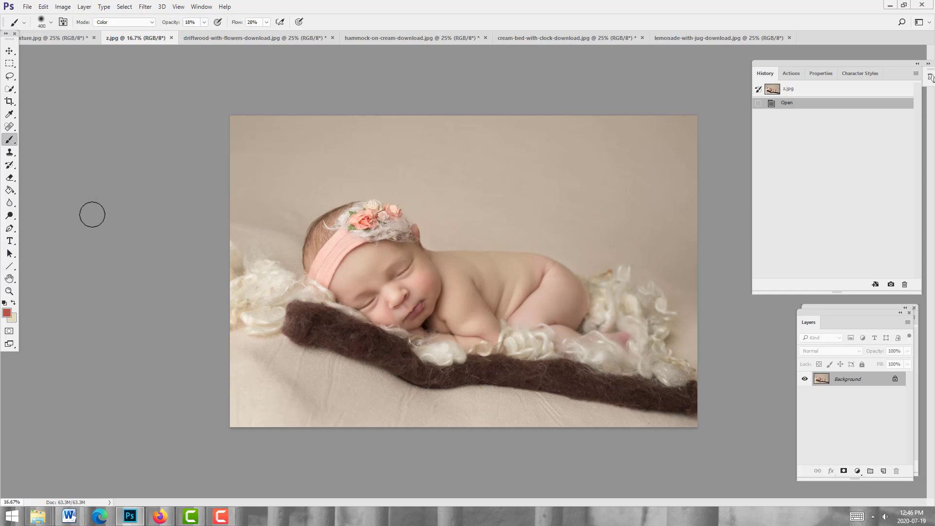
click(9, 89)
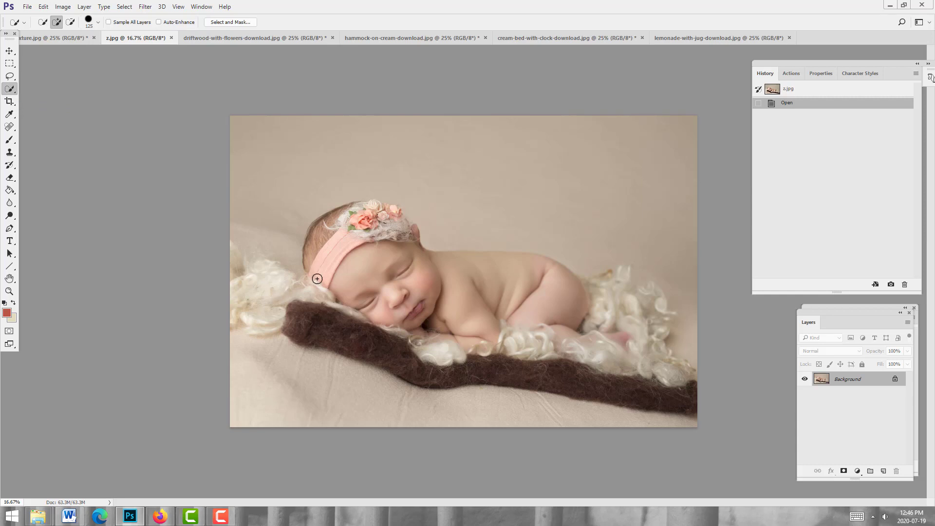
mouse_move(317, 278)
mouse_down()
mouse_move(360, 212)
mouse_move(387, 215)
mouse_move(422, 260)
mouse_move(548, 274)
mouse_move(584, 317)
mouse_move(609, 321)
mouse_move(580, 290)
mouse_move(638, 348)
mouse_move(638, 334)
mouse_move(596, 299)
mouse_up()
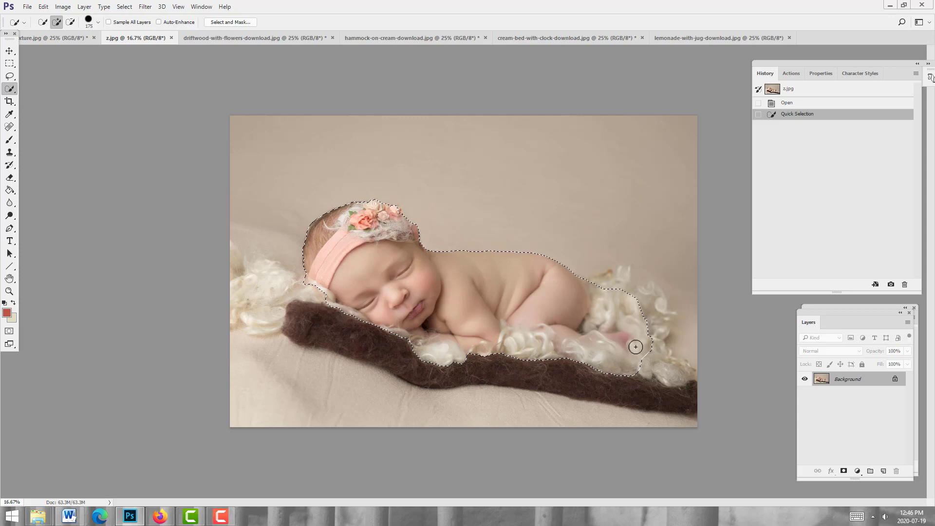
mouse_move(651, 358)
mouse_down()
mouse_move(649, 327)
mouse_move(664, 338)
mouse_up()
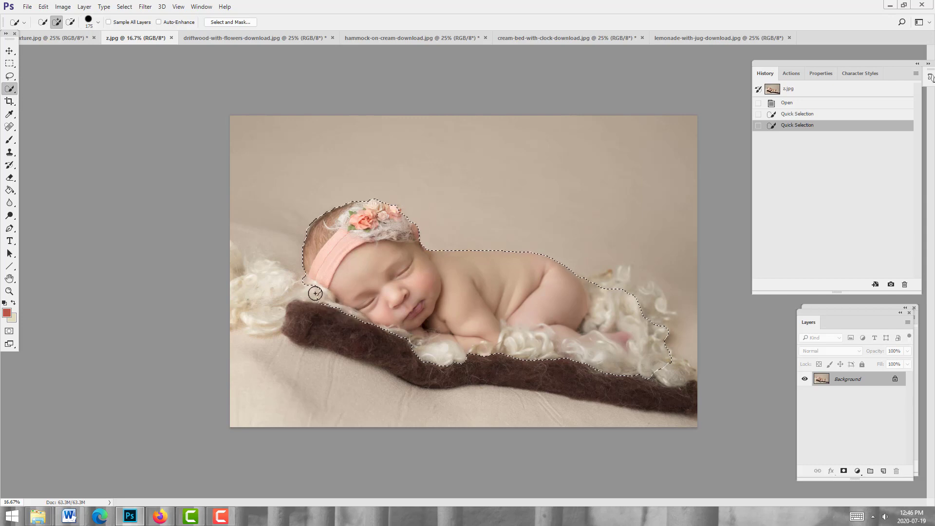
drag(316, 293, 305, 276)
Subtract the plain backdrop and the fluff behind the head from the baby selection
key(alt)
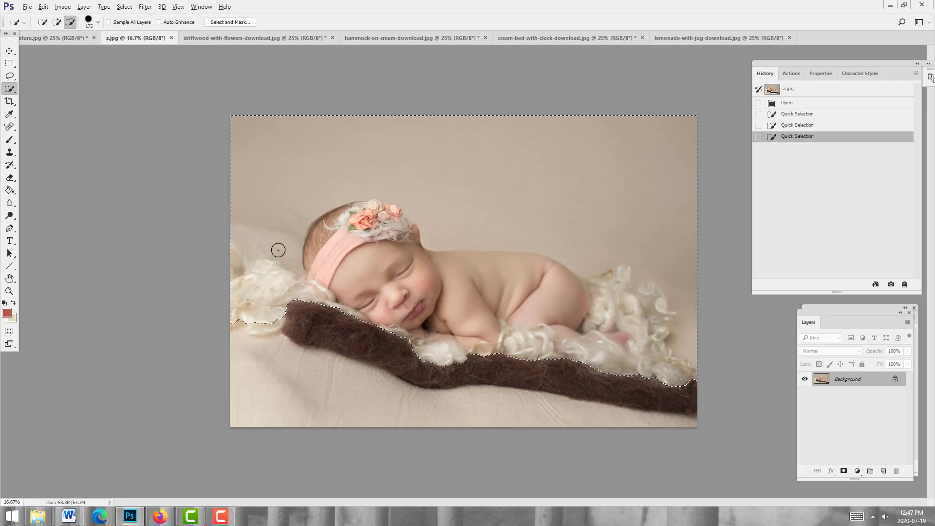
drag(290, 272, 294, 226)
mouse_move(262, 313)
mouse_down()
mouse_move(272, 309)
mouse_move(253, 259)
mouse_move(302, 200)
mouse_move(396, 166)
mouse_move(424, 177)
mouse_move(411, 202)
mouse_move(441, 213)
mouse_move(414, 211)
mouse_move(437, 238)
mouse_move(562, 239)
mouse_move(599, 253)
mouse_up()
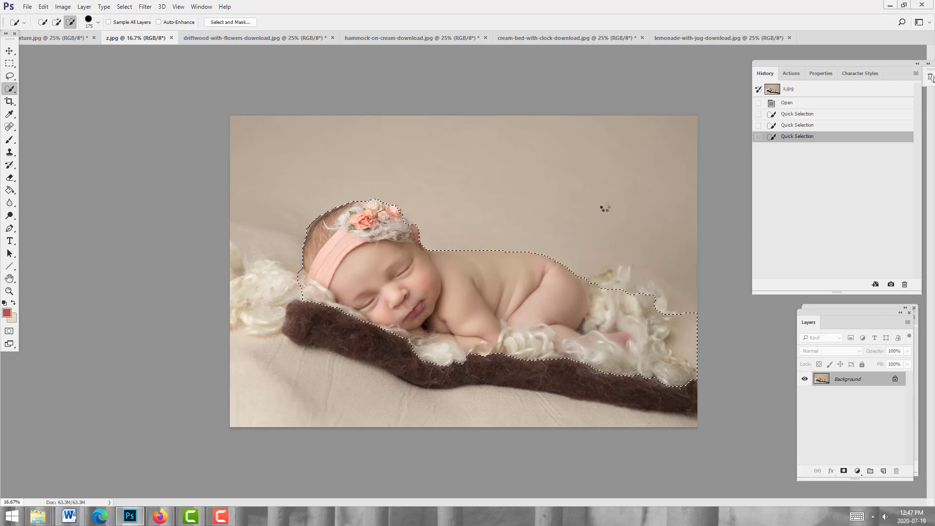
click(229, 24)
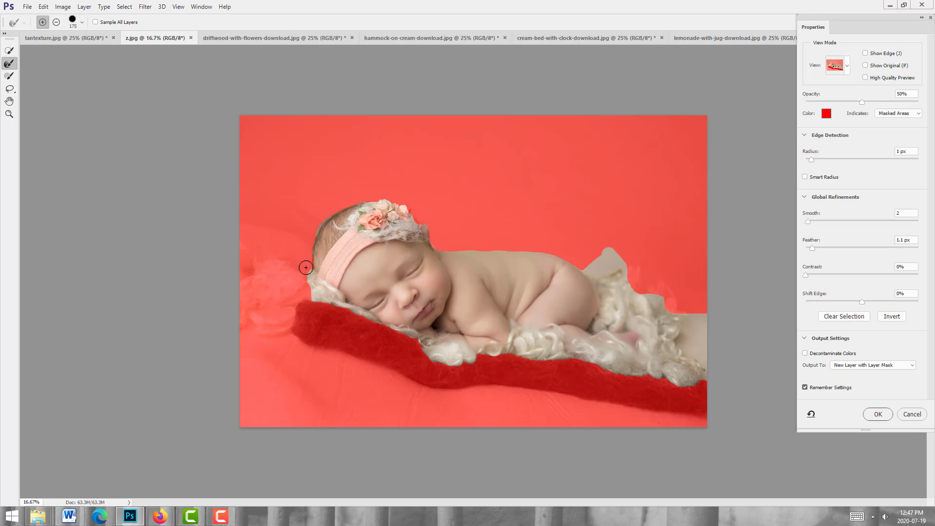
key(bracketright)
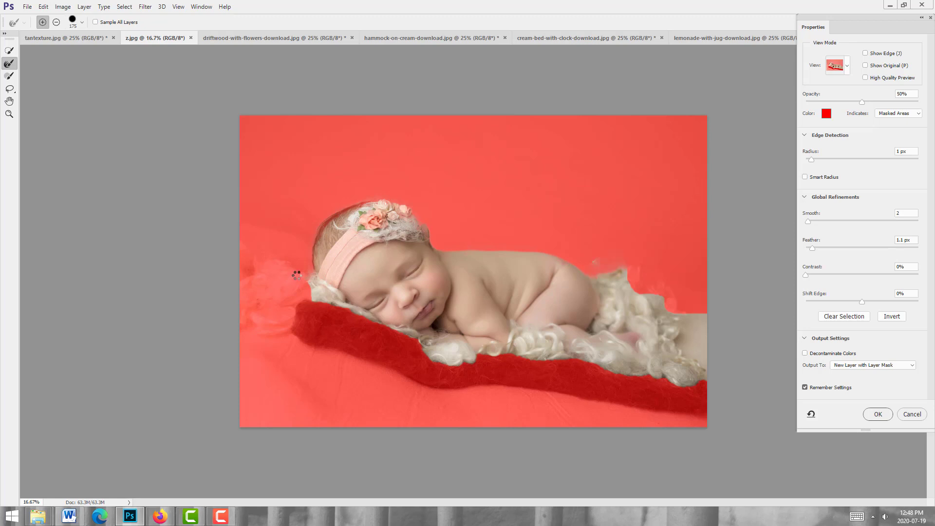
right_click(848, 416)
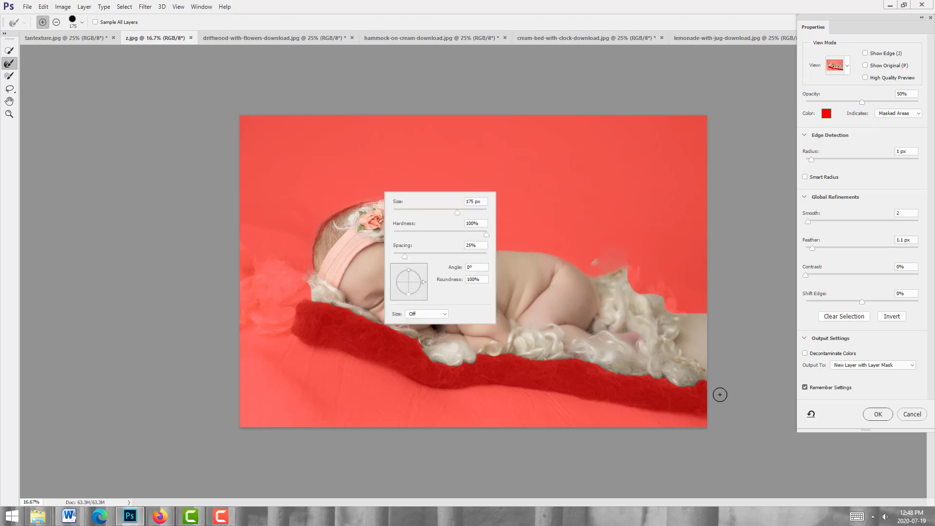
key(Escape)
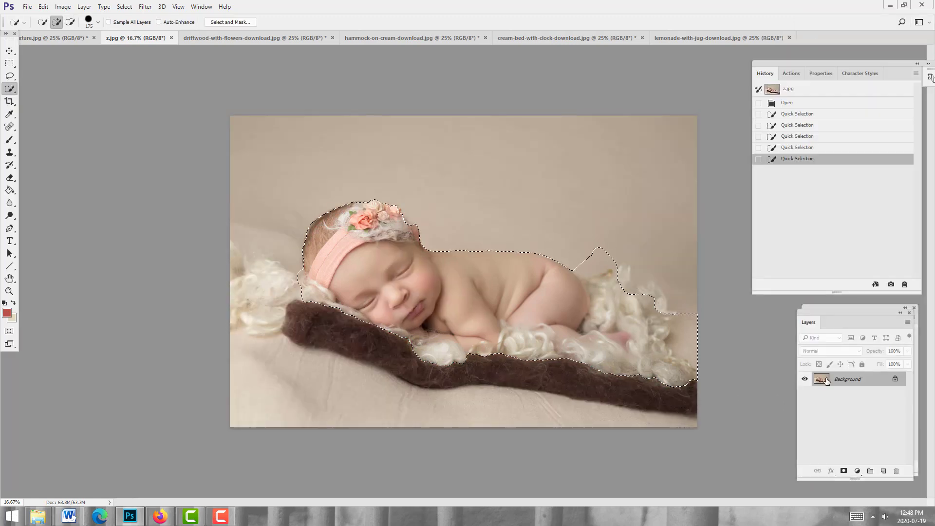
Refine the baby selection in Select and Mask with Smooth 2 and Feather 1.1 px, and output it to a new layer with layer mask
click(228, 21)
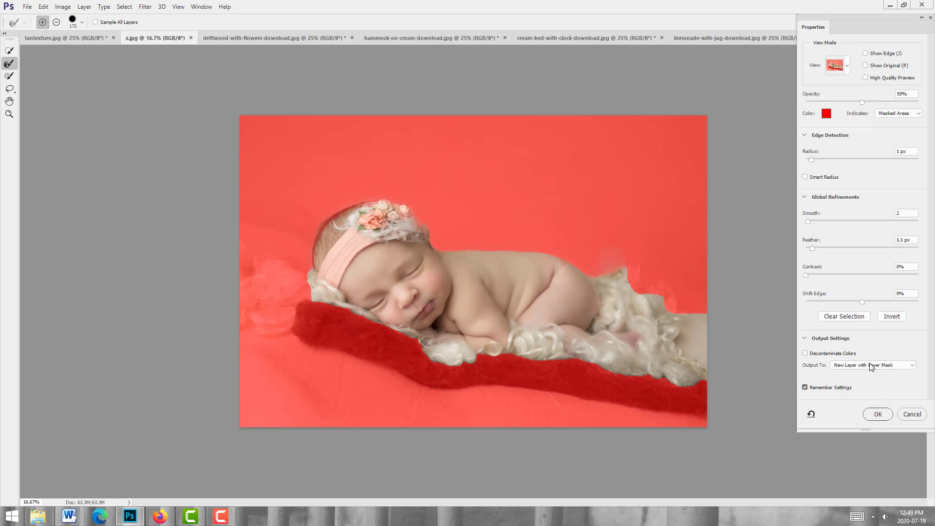
click(879, 414)
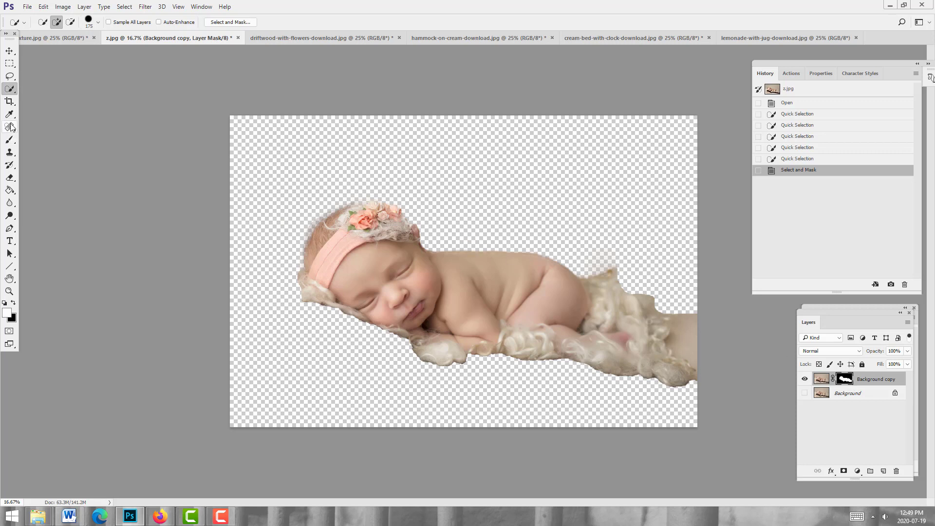
Move the masked baby layer from z.jpg into the flipped driftwood-with-flowers backdrop and position it above the driftwood
click(9, 53)
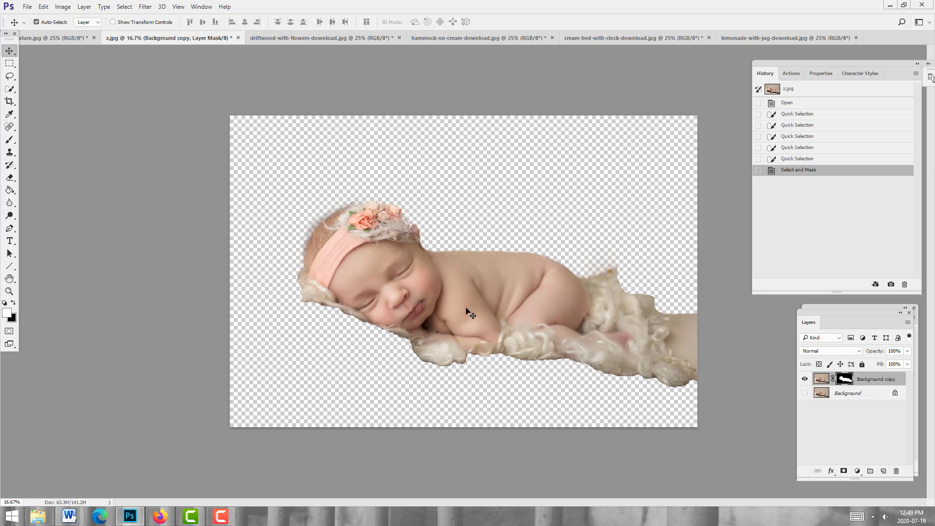
drag(395, 280, 565, 212)
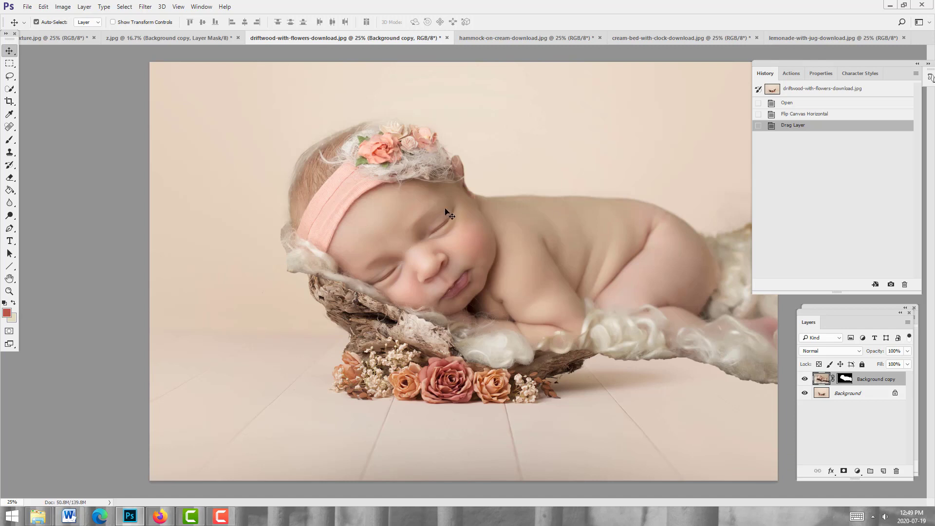
drag(446, 211, 360, 161)
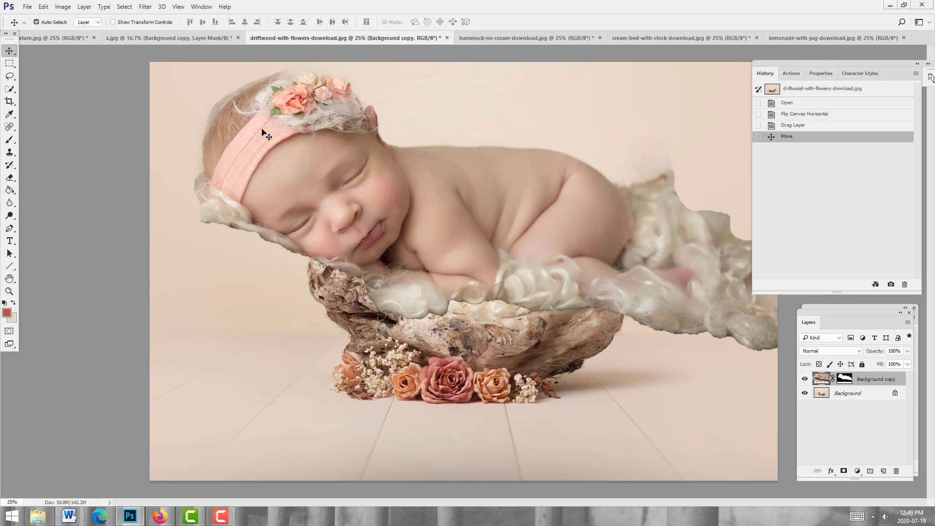
In z.jpg, show the hidden original Background layer beneath the baby cut-out
click(146, 38)
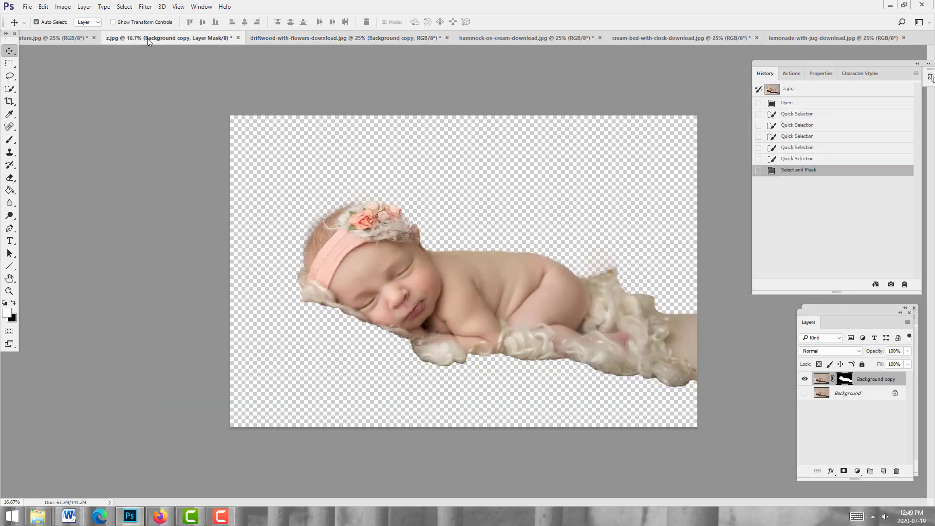
click(805, 394)
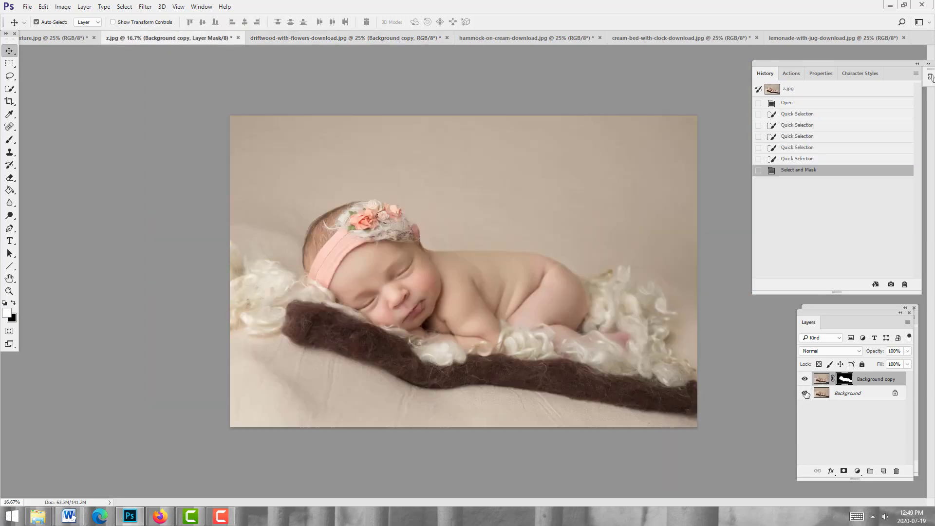
In the driftwood backdrop, move the baby layer straight down over the driftwood
click(301, 38)
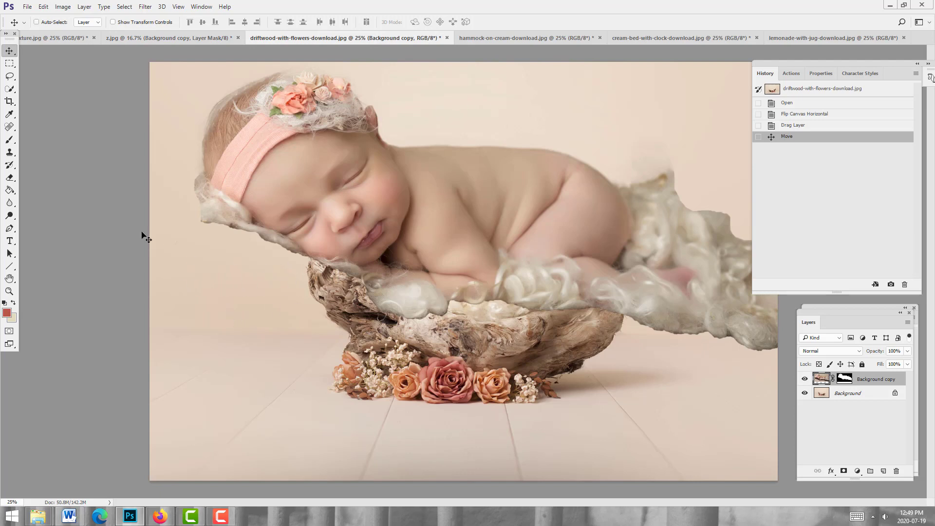
key(ctrl)
drag(441, 253, 486, 282)
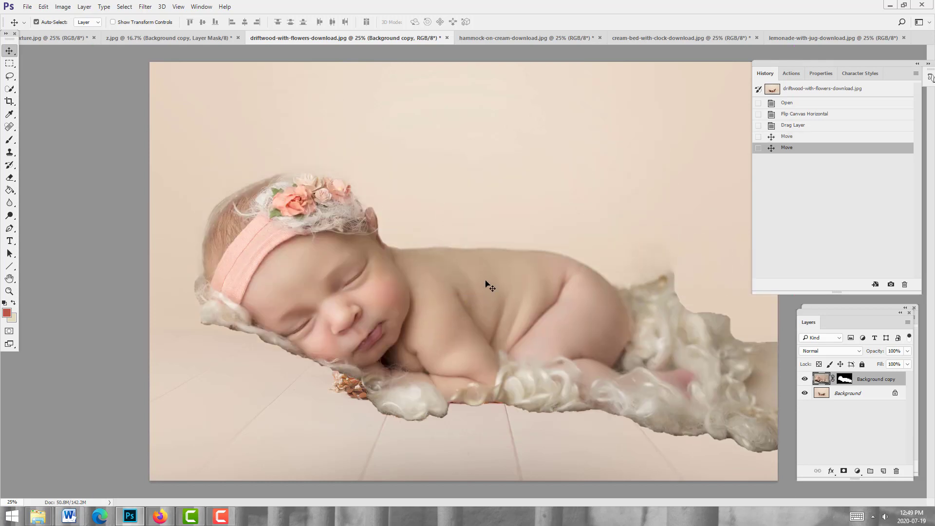
key(ctrl+t)
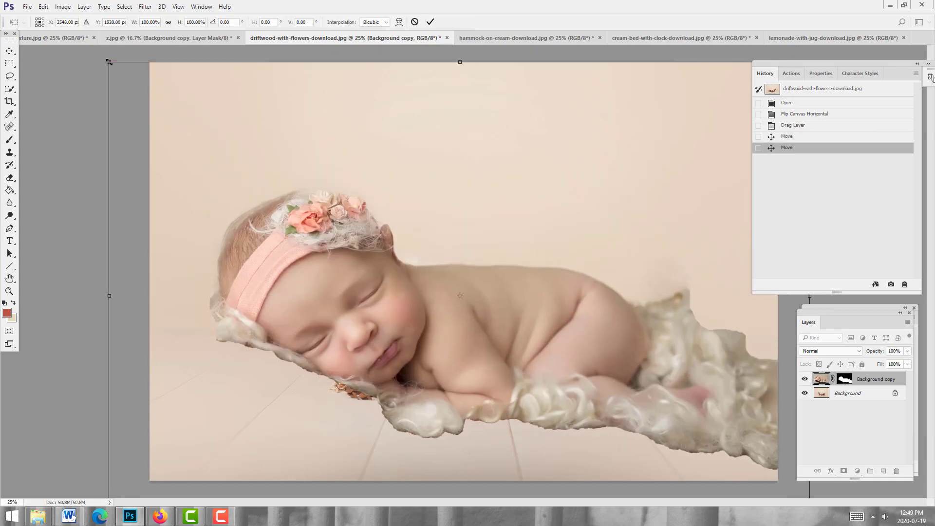
drag(94, 45, 413, 310)
drag(520, 426, 344, 246)
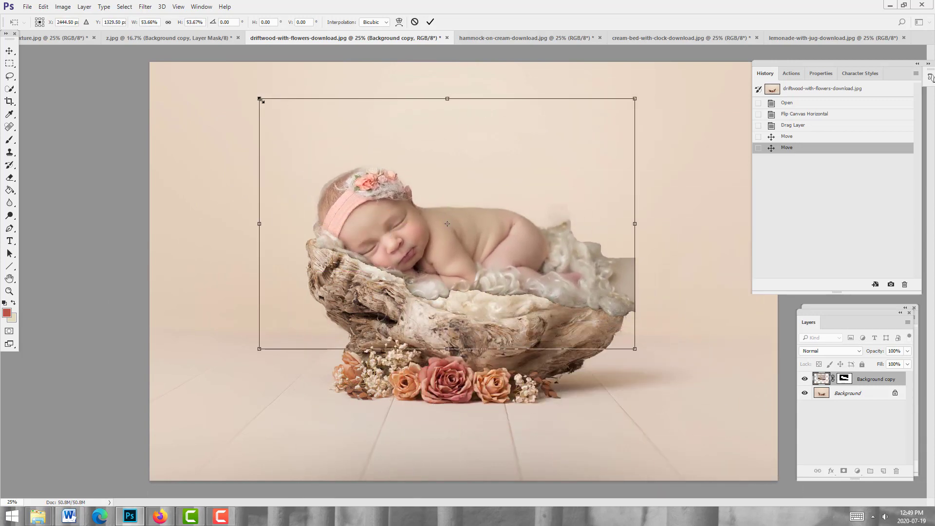
drag(260, 100, 335, 168)
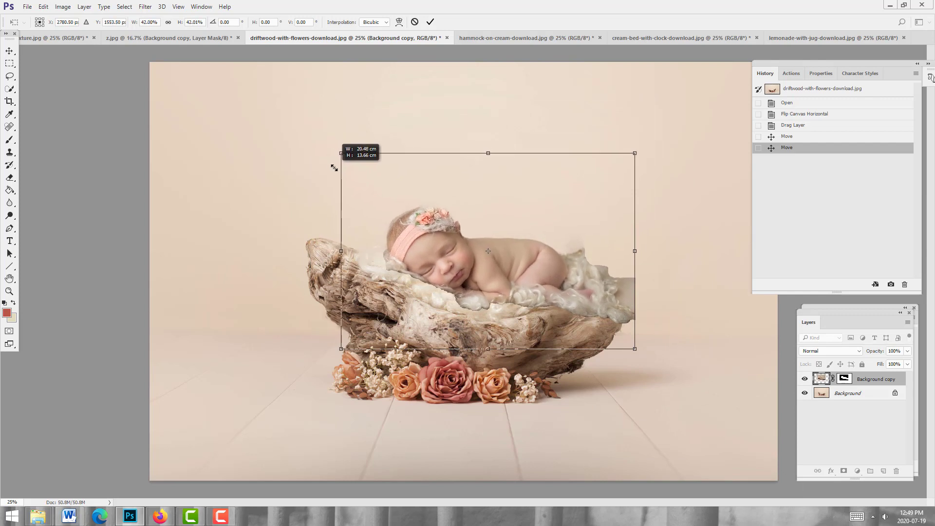
drag(444, 239, 409, 229)
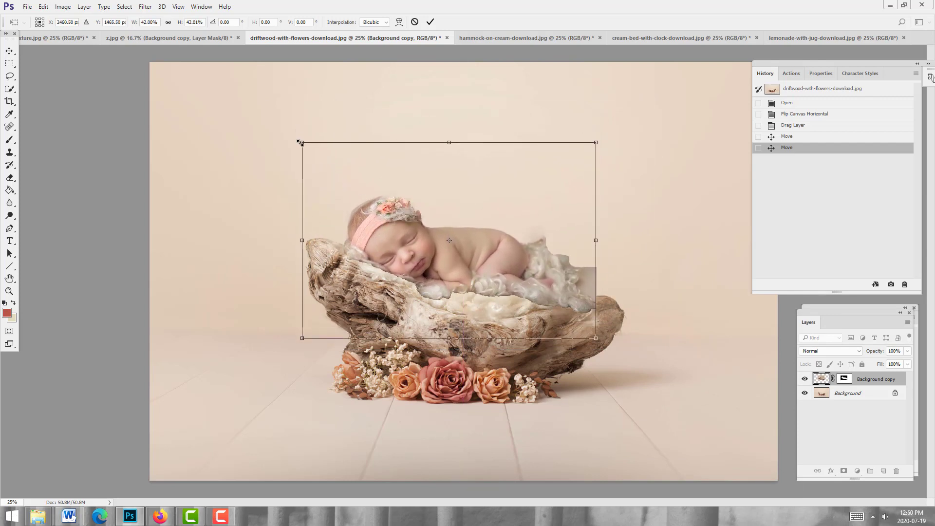
drag(301, 139, 396, 277)
click(414, 23)
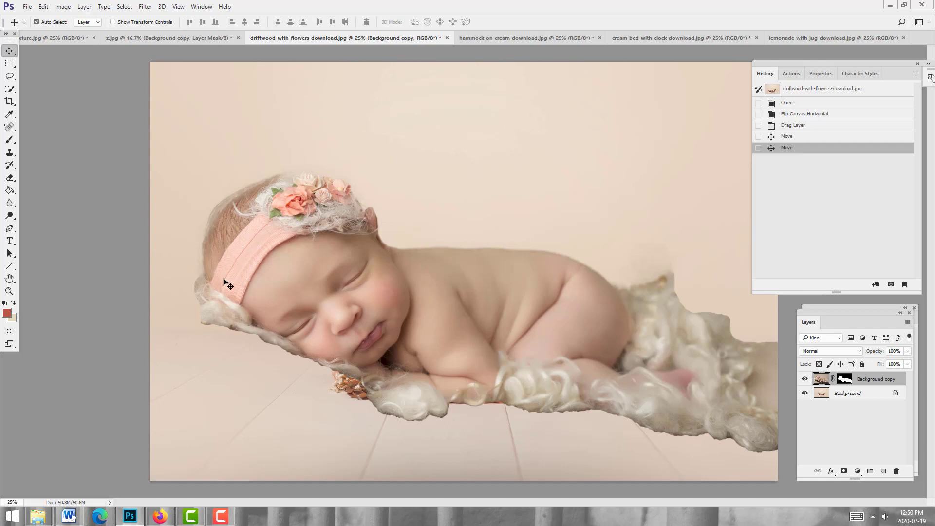
Free Transform the baby layer to about 37.73% size with a 2.66° rotation, and nestle it against the driftwood's sloping surface
key(ctrl+t)
drag(220, 229, 246, 278)
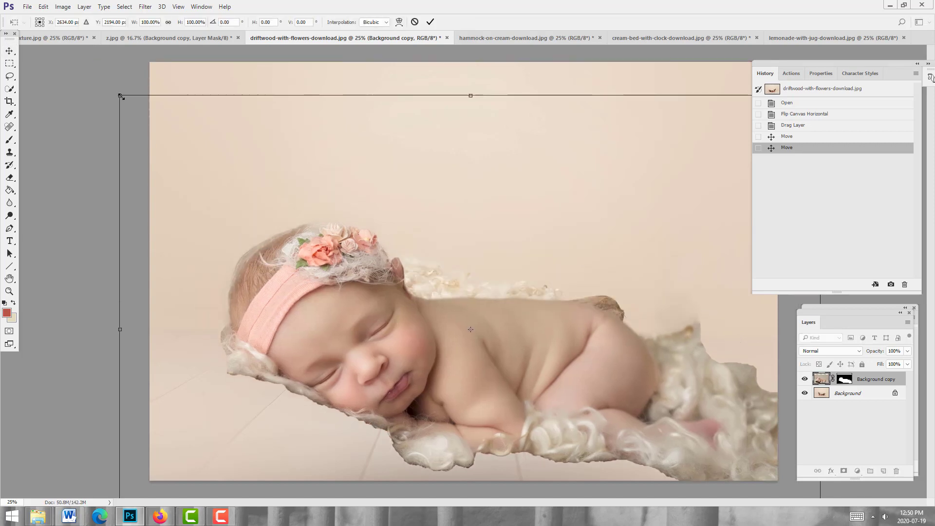
drag(119, 94, 406, 287)
drag(514, 393, 276, 169)
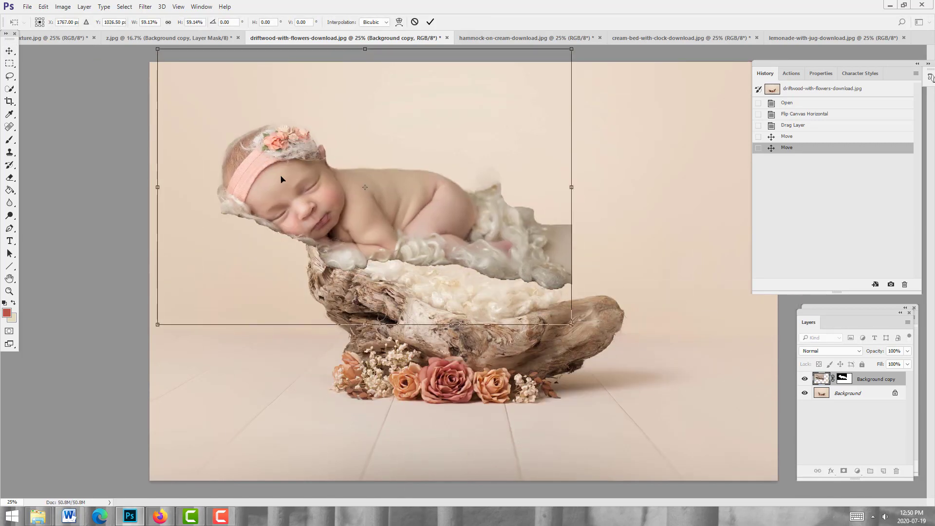
drag(168, 61, 305, 188)
mouse_move(392, 225)
mouse_down()
mouse_move(387, 204)
mouse_move(390, 232)
mouse_up()
drag(637, 307, 653, 305)
drag(466, 268, 472, 276)
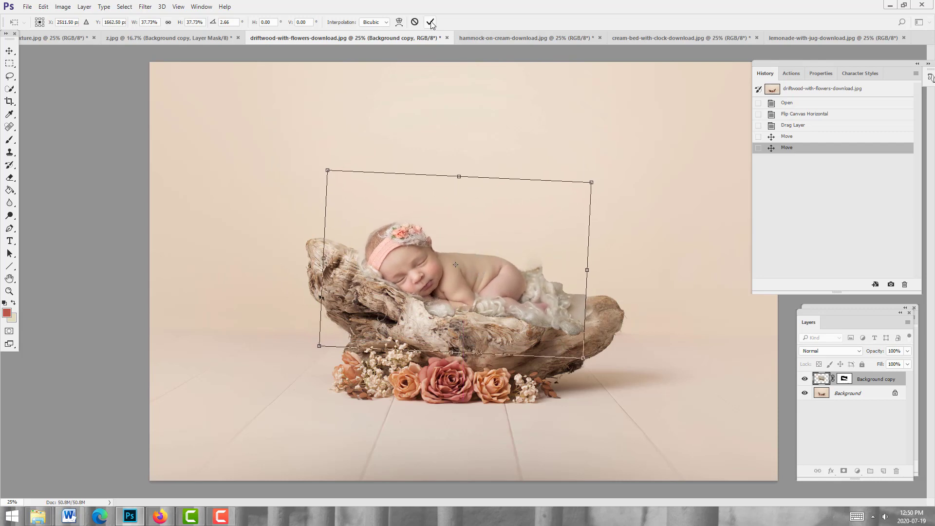
drag(389, 245, 386, 239)
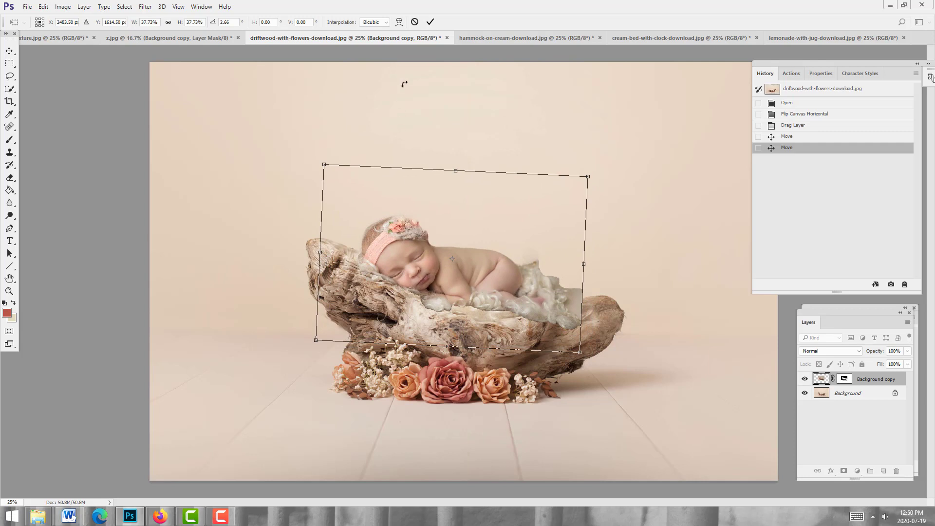
click(430, 22)
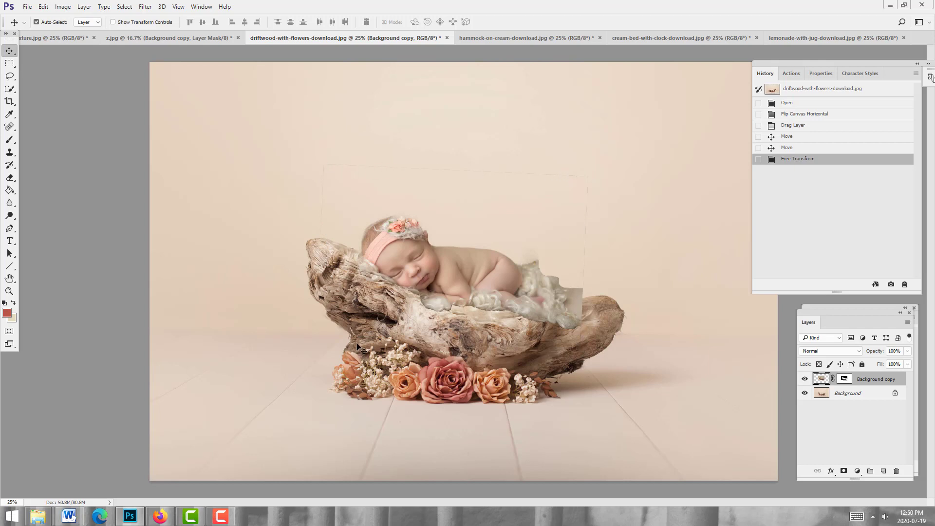
On the baby layer's mask, paint black at 100% opacity and flow over the faint rectangular outline and the leftover backdrop beside the fluff
click(10, 140)
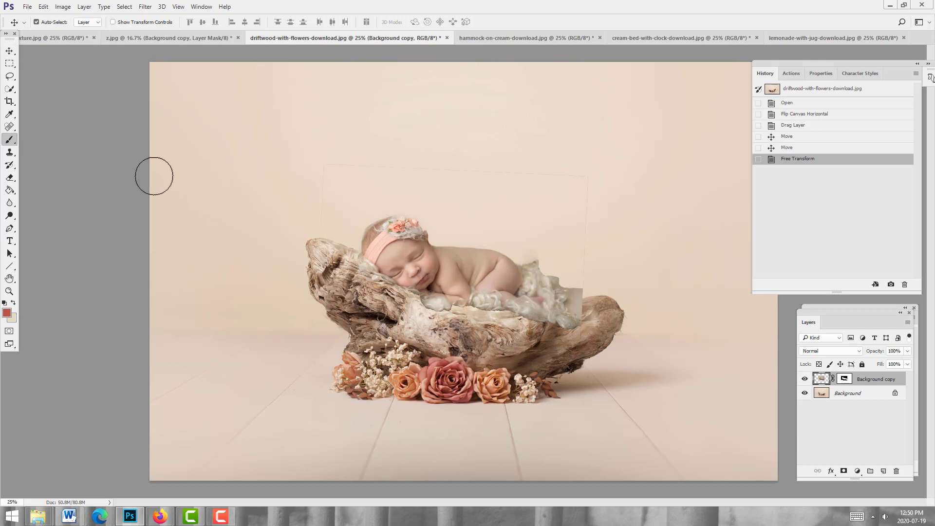
click(844, 381)
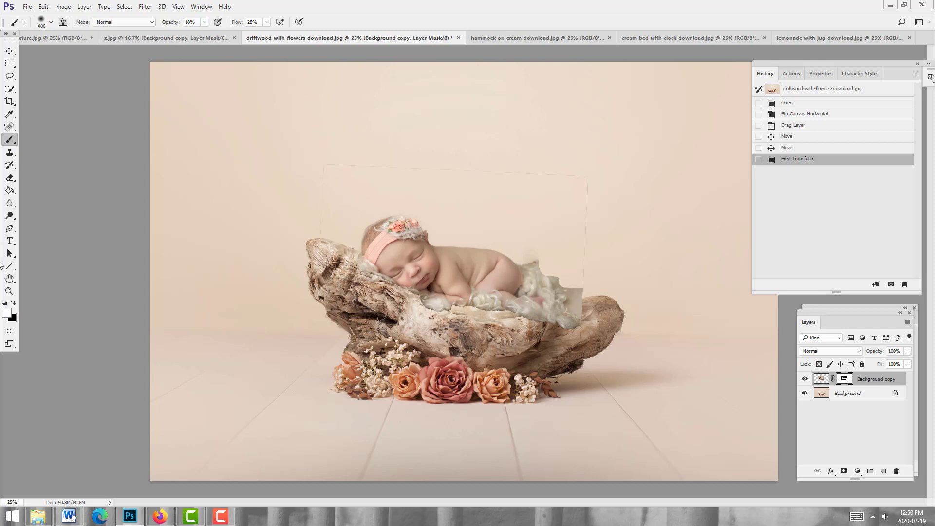
click(13, 303)
click(205, 21)
drag(205, 34, 301, 33)
click(266, 22)
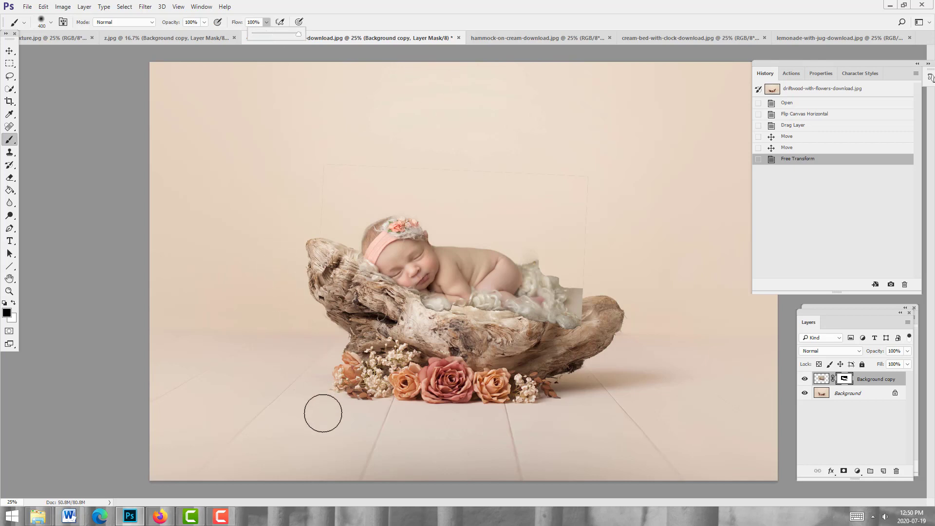
click(325, 386)
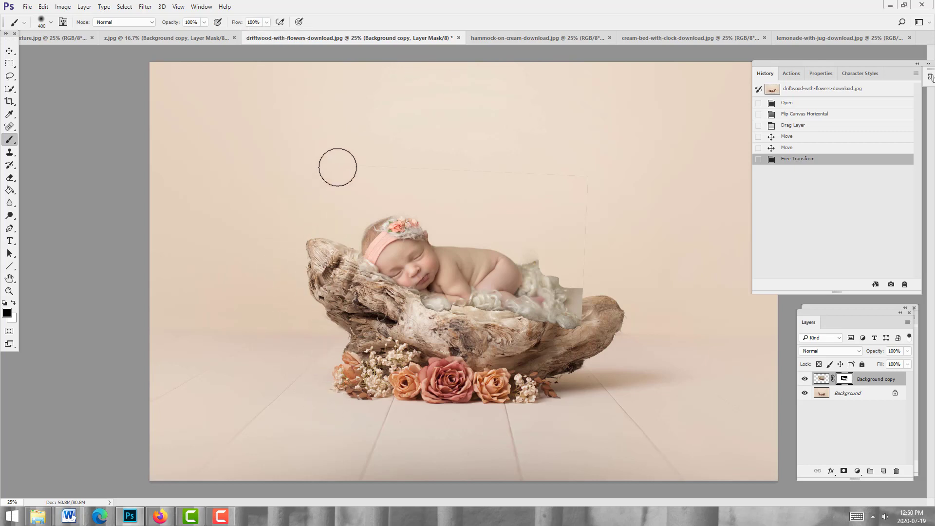
mouse_move(337, 168)
mouse_down()
mouse_move(585, 177)
mouse_move(596, 213)
mouse_move(580, 373)
mouse_up()
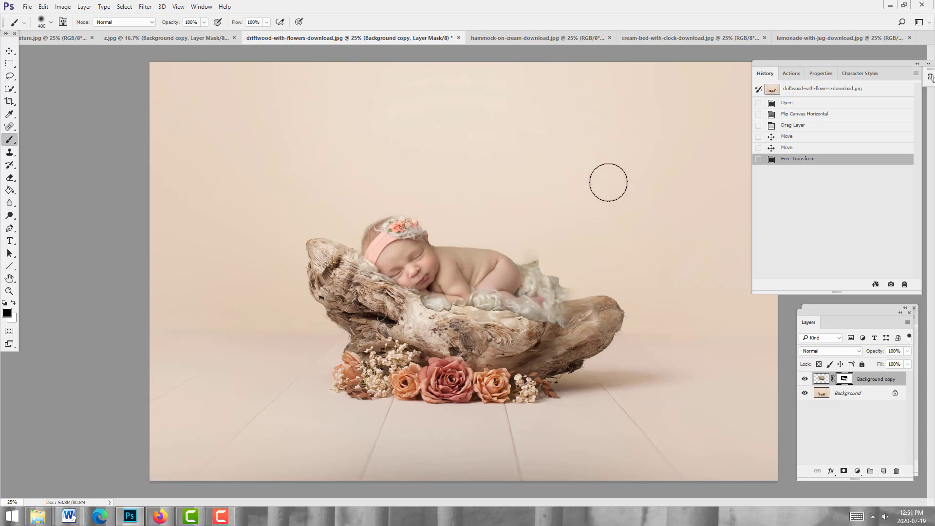
mouse_move(608, 182)
mouse_down()
mouse_move(369, 130)
mouse_move(296, 126)
mouse_up()
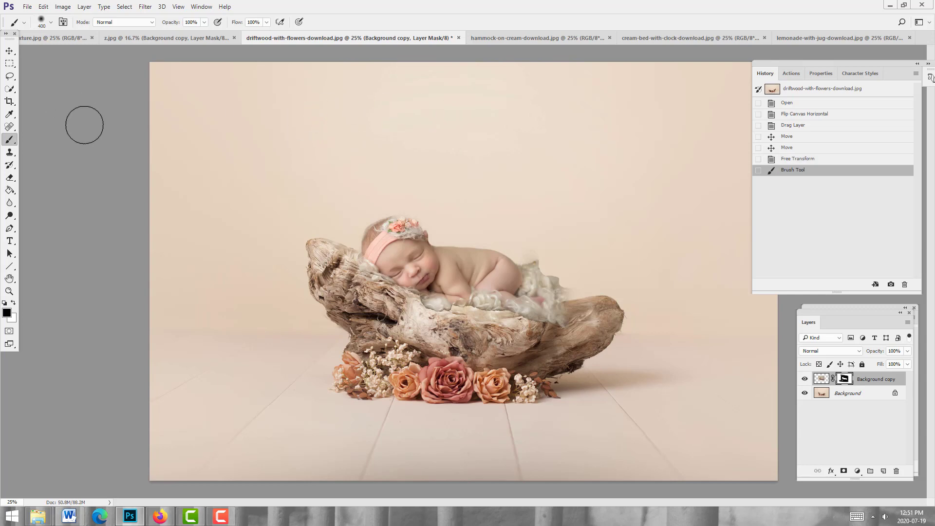
Restore the hair along the back of the head and the headband flowers by painting the mask white with a size 40 brush
click(9, 291)
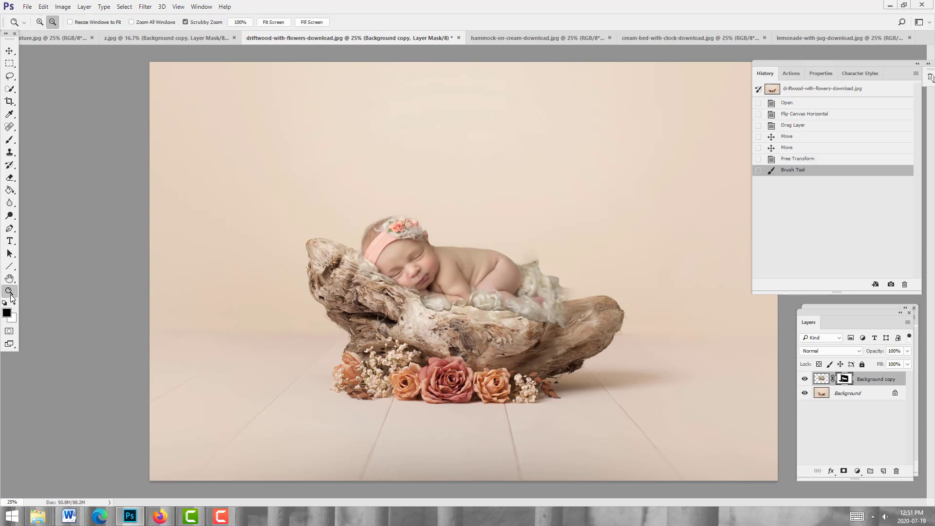
click(40, 22)
click(456, 256)
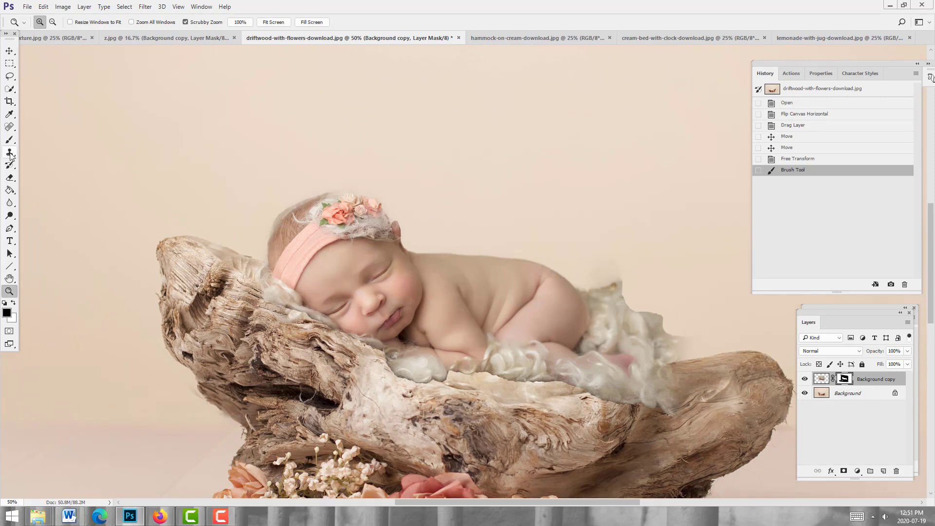
click(9, 140)
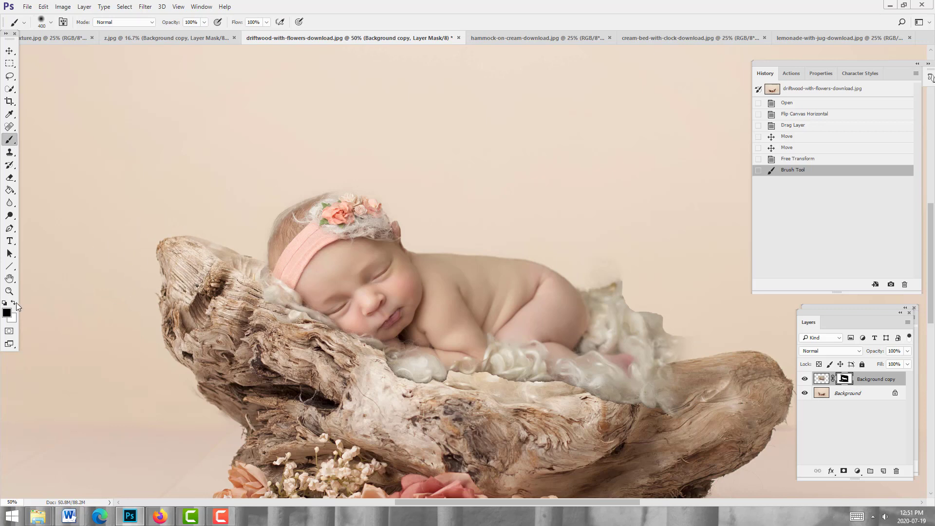
click(14, 303)
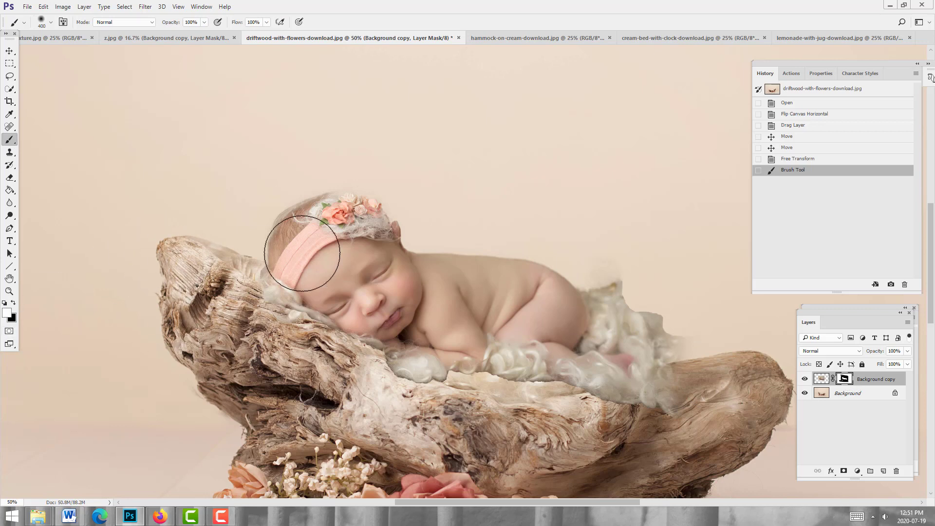
key(bracketleft)
key(bracketleft)
key(bracketleft)
key(bracketleft)
key(bracketleft)
key(bracketleft)
key(bracketleft)
key(bracketleft)
key(bracketleft)
key(bracketleft)
key(bracketleft)
key(bracketleft)
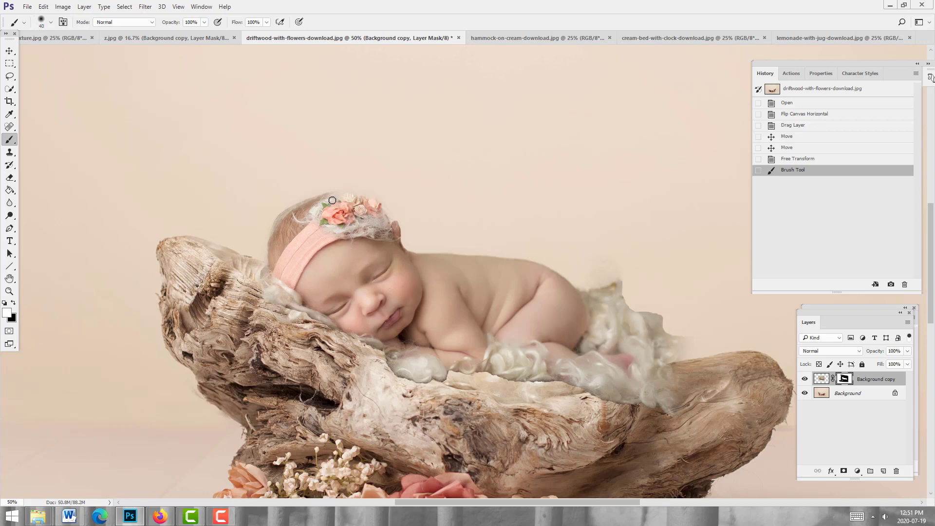
click(285, 222)
click(286, 224)
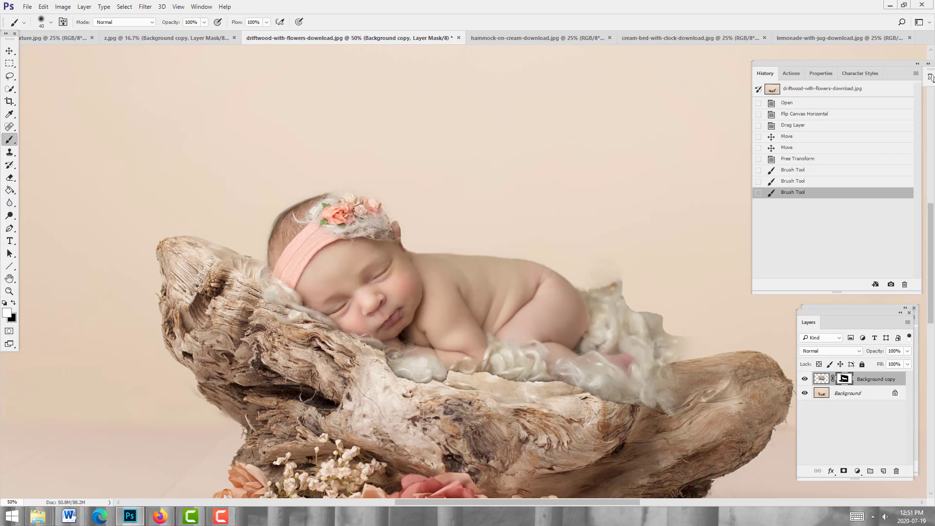
drag(333, 201, 351, 200)
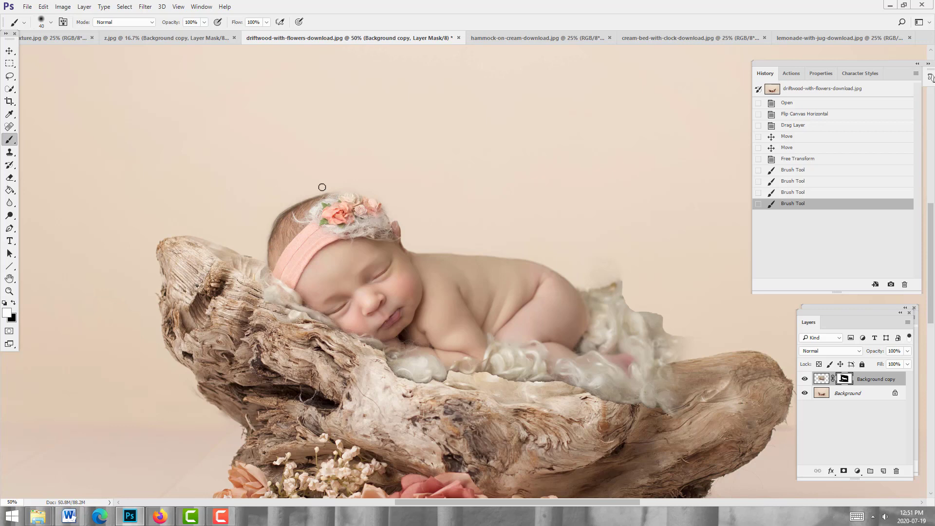
drag(322, 187, 250, 187)
Paint black on the mask to clean up the edges around the head and back and the leftover backdrop around the fluff behind the legs
key(x)
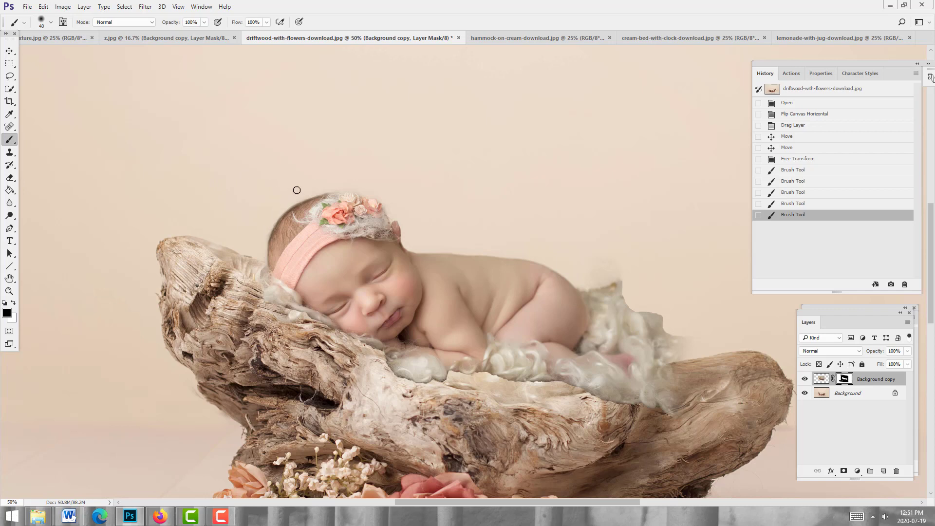
mouse_move(296, 190)
mouse_down()
mouse_move(350, 181)
mouse_move(392, 212)
mouse_move(412, 198)
mouse_move(440, 251)
mouse_up()
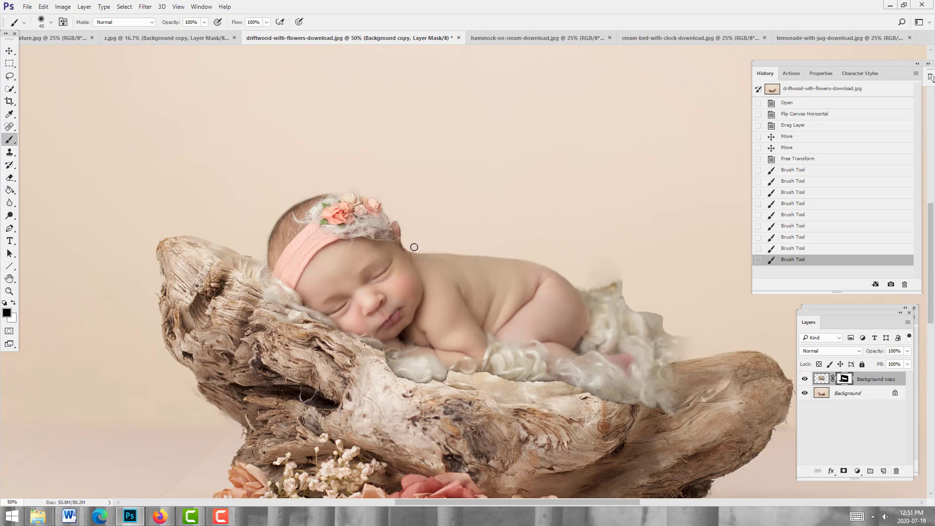
drag(414, 247, 521, 185)
mouse_move(574, 262)
mouse_down()
mouse_move(590, 259)
mouse_move(573, 273)
mouse_move(612, 291)
mouse_move(597, 305)
mouse_move(605, 294)
mouse_move(621, 314)
mouse_move(583, 291)
mouse_move(607, 320)
mouse_move(616, 308)
mouse_move(627, 323)
mouse_move(653, 312)
mouse_move(677, 361)
mouse_move(698, 372)
mouse_move(665, 409)
mouse_up()
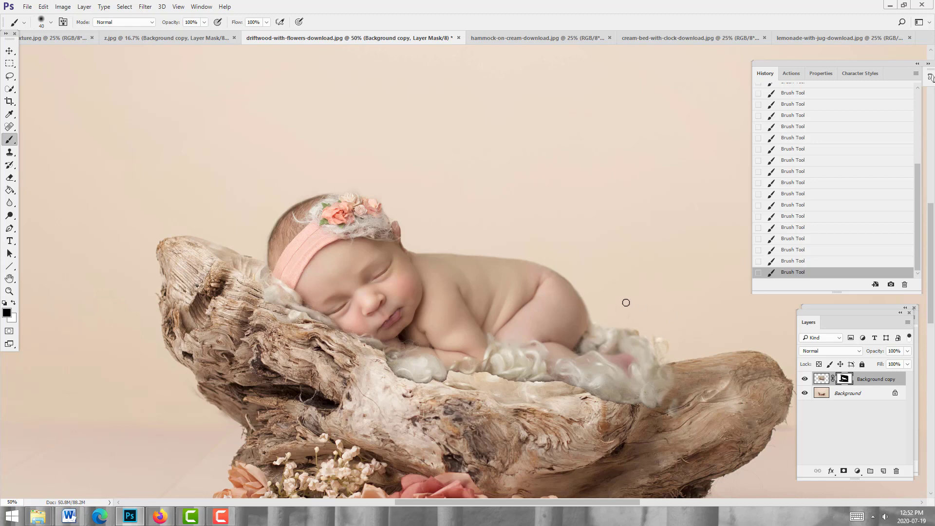
Blend the outer edge of the fluff behind the legs into the driftwood, painting black on the mask at size 125, 30% opacity and 38% flow
key(bracketright)
key(bracketright)
key(bracketright)
key(bracketright)
key(bracketright)
key(bracketright)
key(bracketright)
key(bracketright)
click(205, 21)
drag(205, 33, 174, 33)
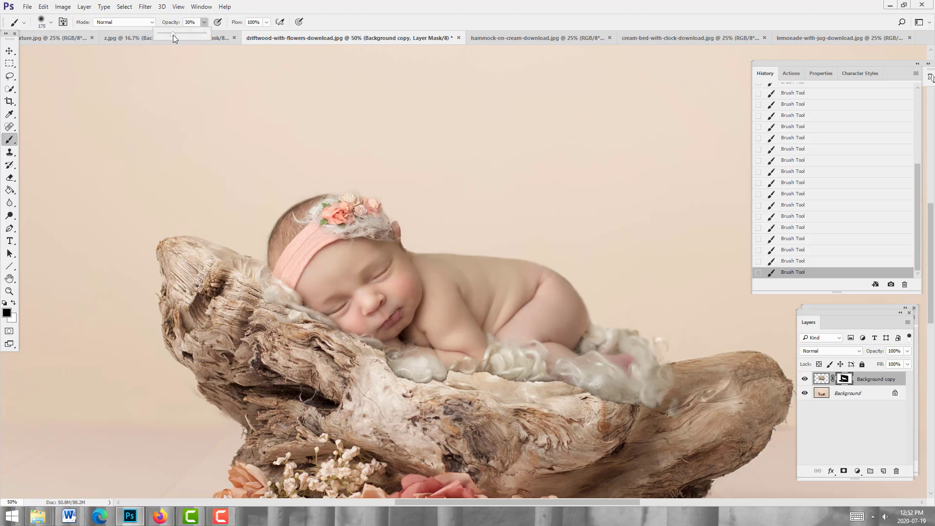
click(266, 22)
click(239, 33)
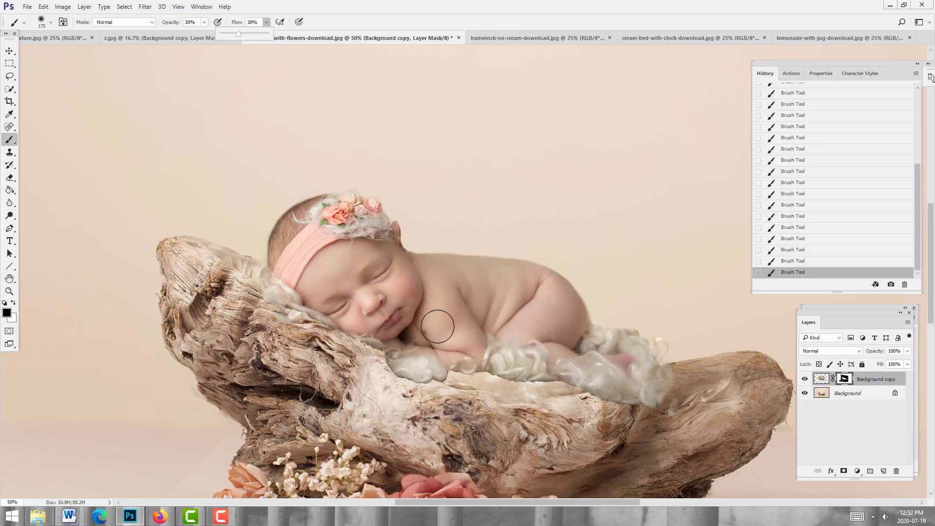
click(638, 416)
key(bracketleft)
key(bracketleft)
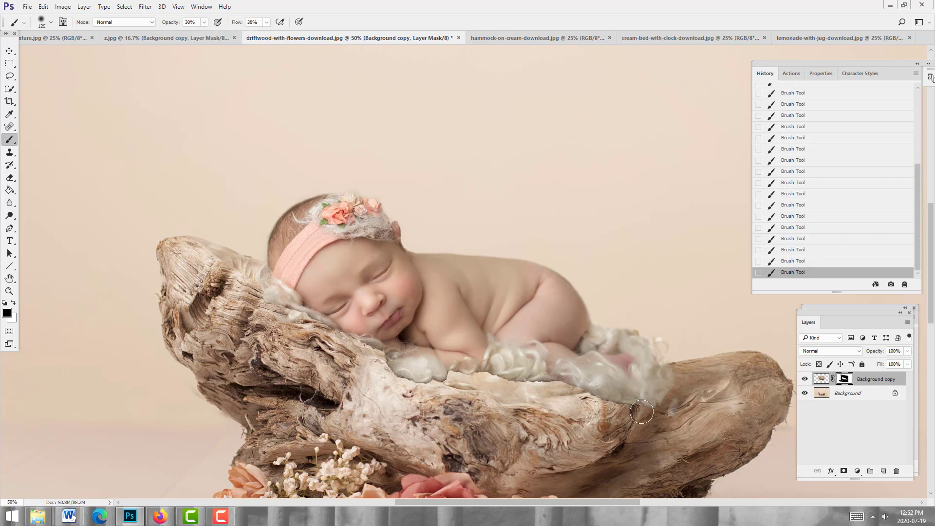
mouse_move(667, 375)
mouse_down()
mouse_move(645, 413)
mouse_move(623, 397)
mouse_move(630, 420)
mouse_move(631, 409)
mouse_move(670, 384)
mouse_move(677, 361)
mouse_up()
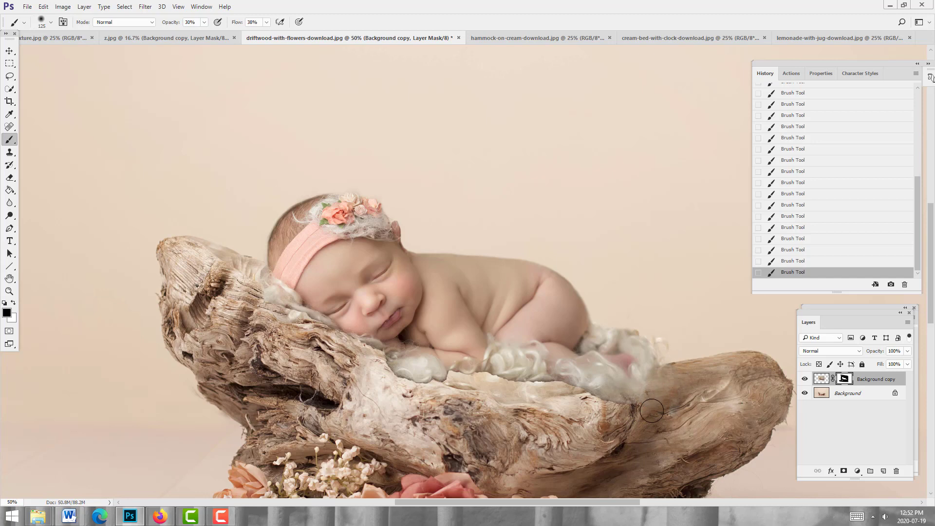
mouse_move(595, 406)
mouse_down()
mouse_move(607, 407)
mouse_move(591, 396)
mouse_move(609, 404)
mouse_up()
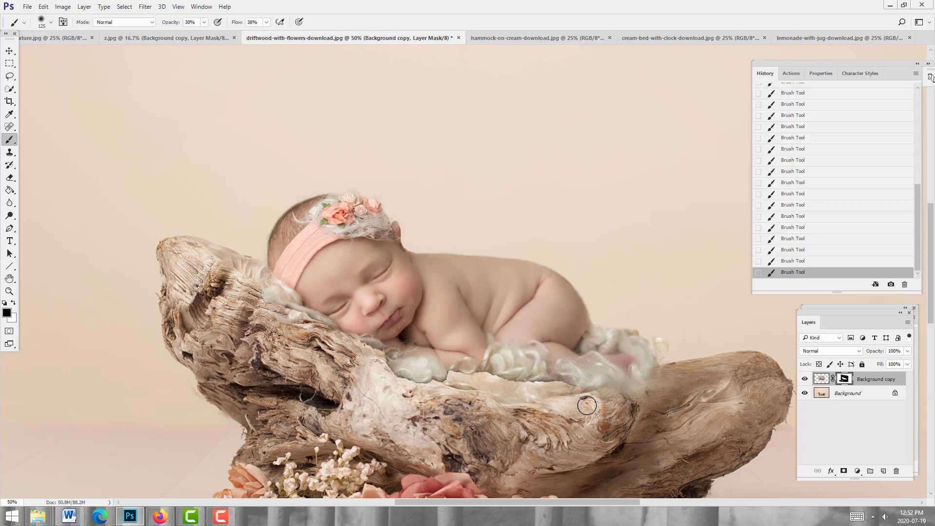
Soften the fluff's lower edge beneath the baby's legs, arms and face with size 80 and 50 black brushes, raising the opacity to 49%
key(bracketleft)
key(bracketleft)
key(bracketleft)
drag(514, 388, 544, 384)
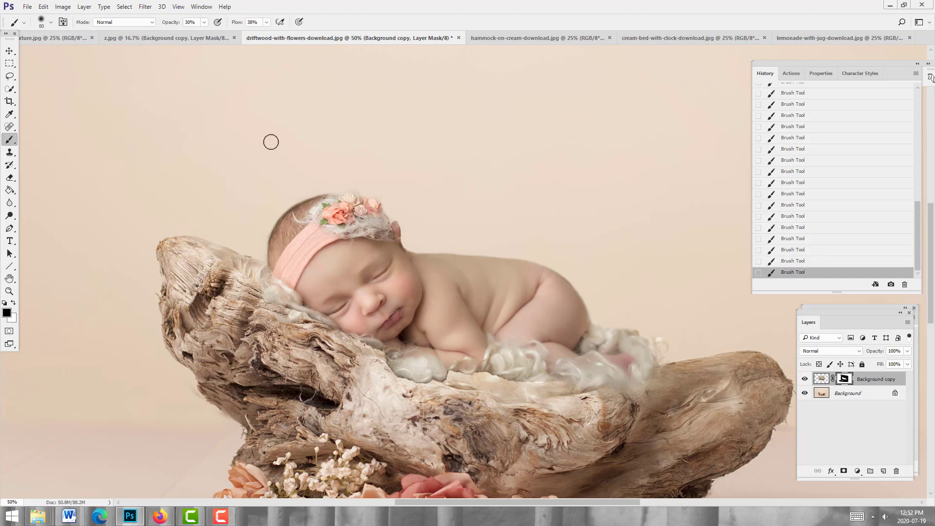
click(204, 23)
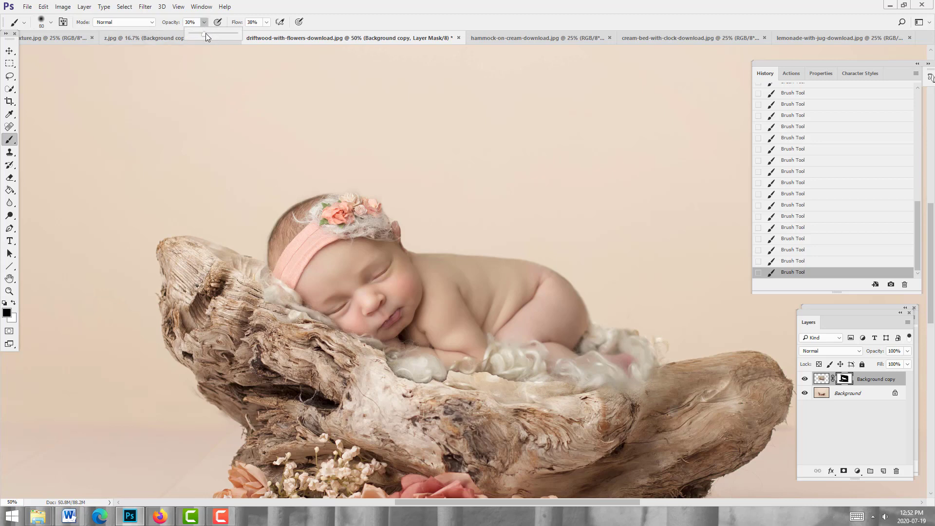
click(559, 389)
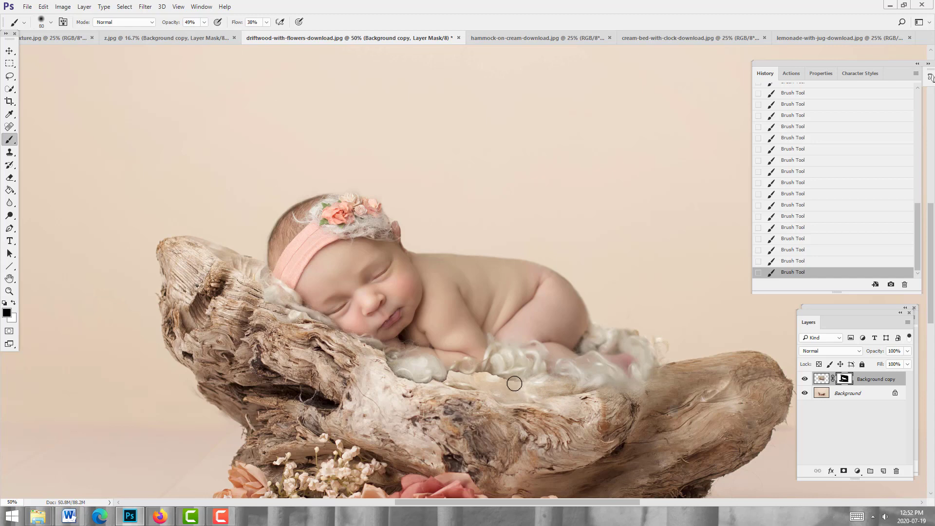
drag(500, 381, 552, 387)
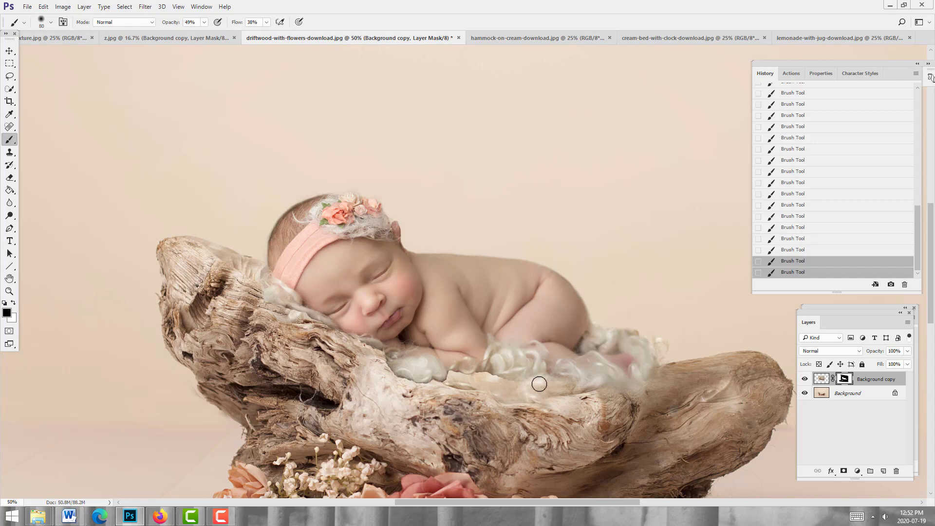
key(bracketleft)
key(bracketleft)
key(bracketleft)
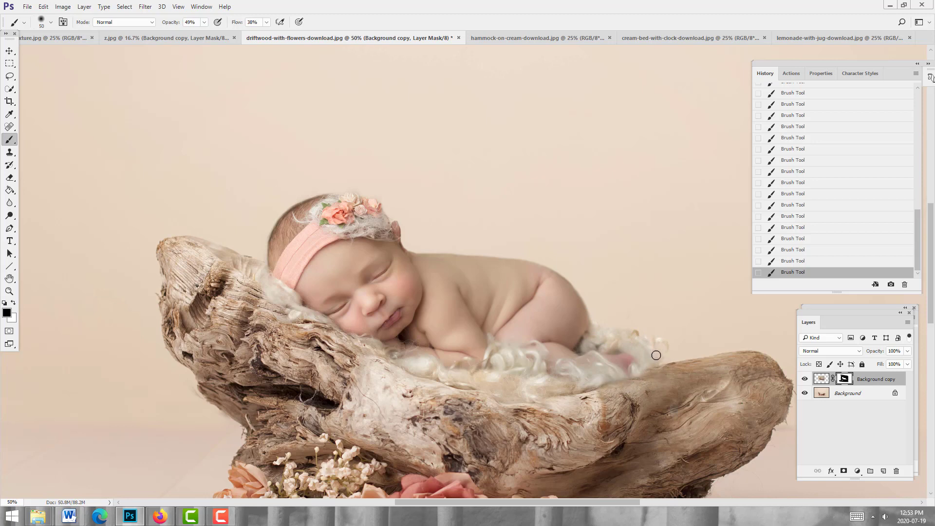
Restore the curly tips of the fluff beyond the baby's feet by painting white on the layer mask
key(x)
drag(670, 339, 640, 341)
key(x)
Add a Levels adjustment layer directly above the baby layer
click(9, 291)
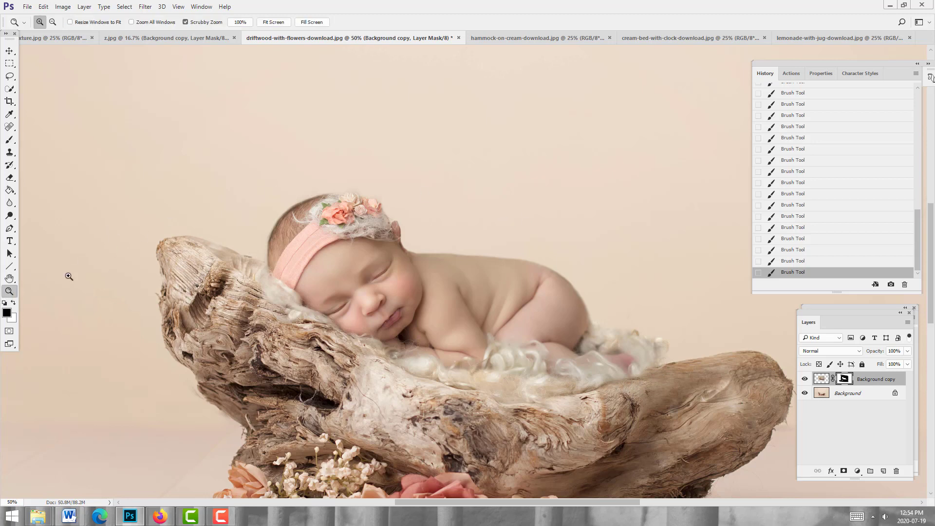
scroll(551, 271, down, 6)
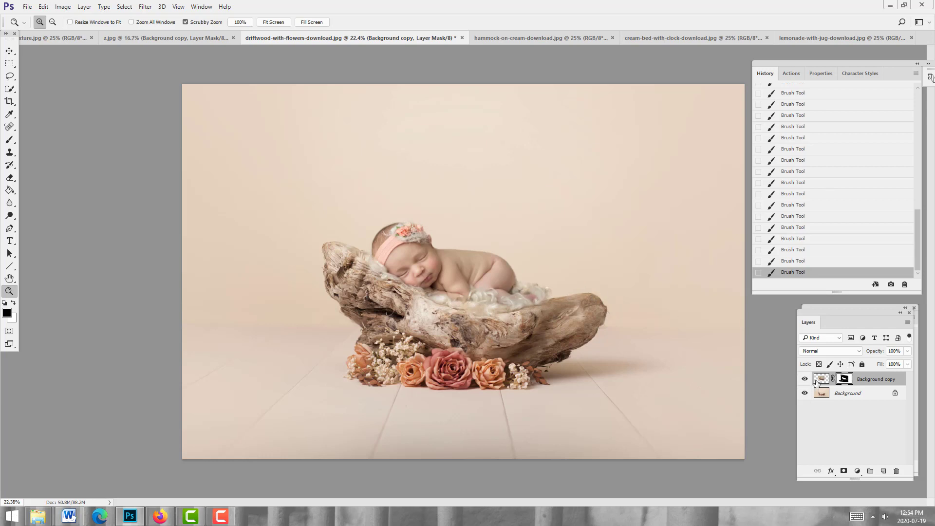
click(821, 380)
click(858, 472)
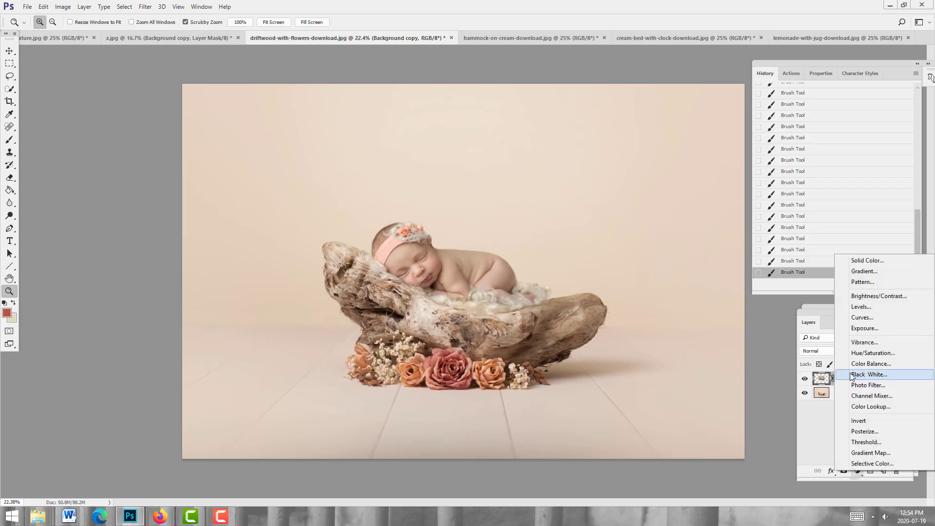
click(881, 308)
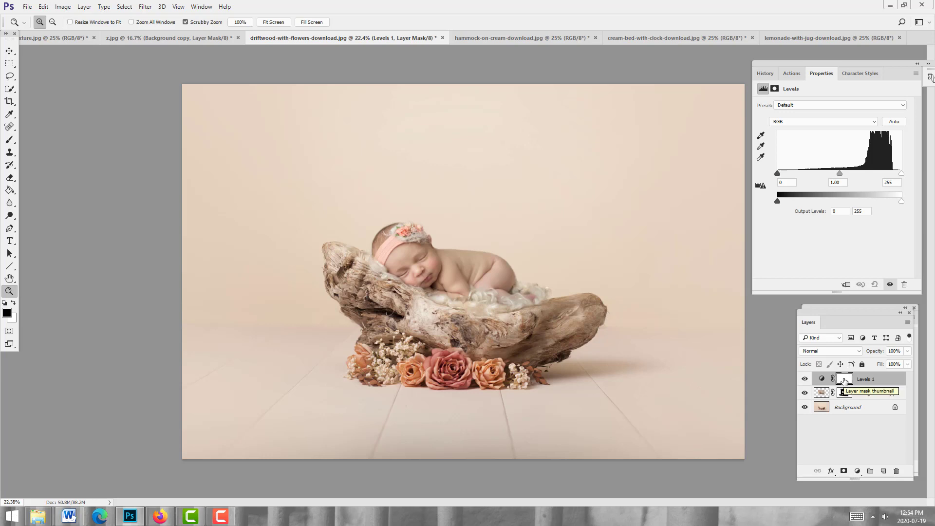
Invert the Levels layer's mask to black and back to white, and return to the Levels settings
click(844, 380)
click(870, 212)
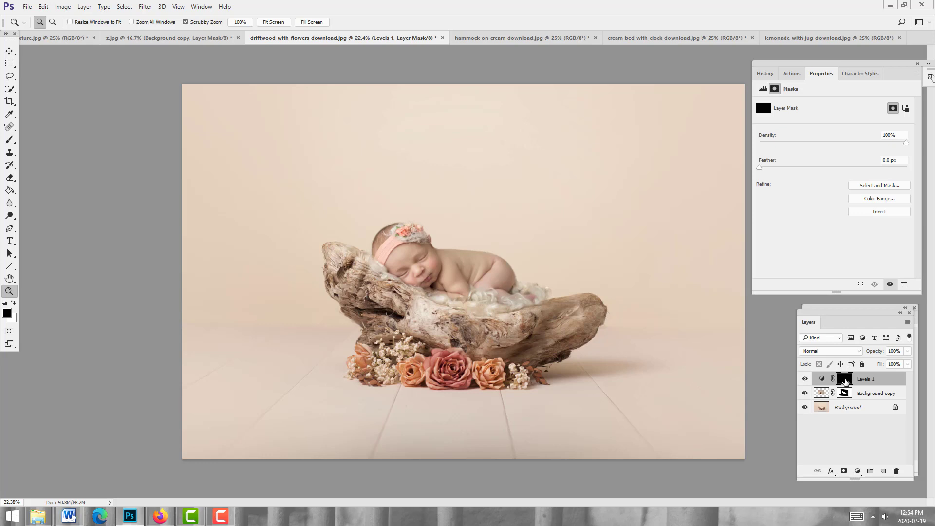
click(870, 212)
click(763, 88)
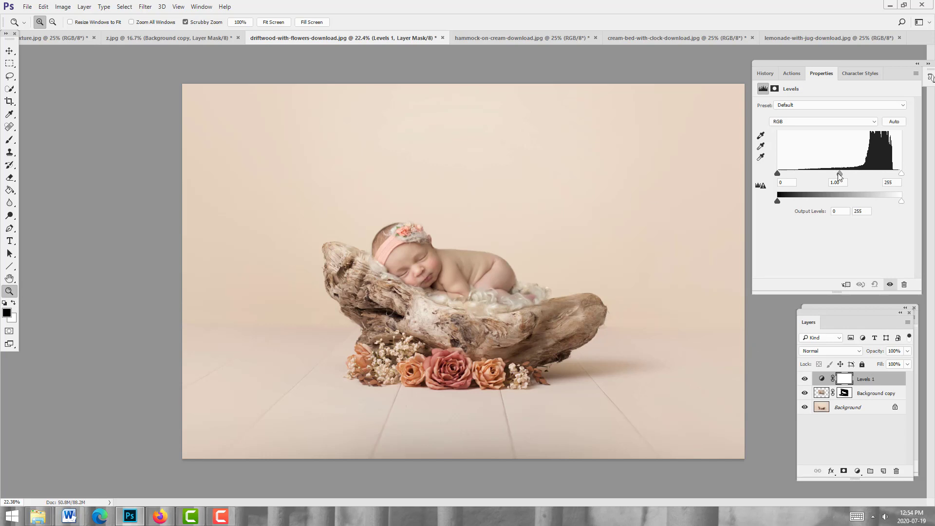
Clip the Levels adjustment to the baby layer and set its input levels to 3, 1.08 and 242
right_click(877, 385)
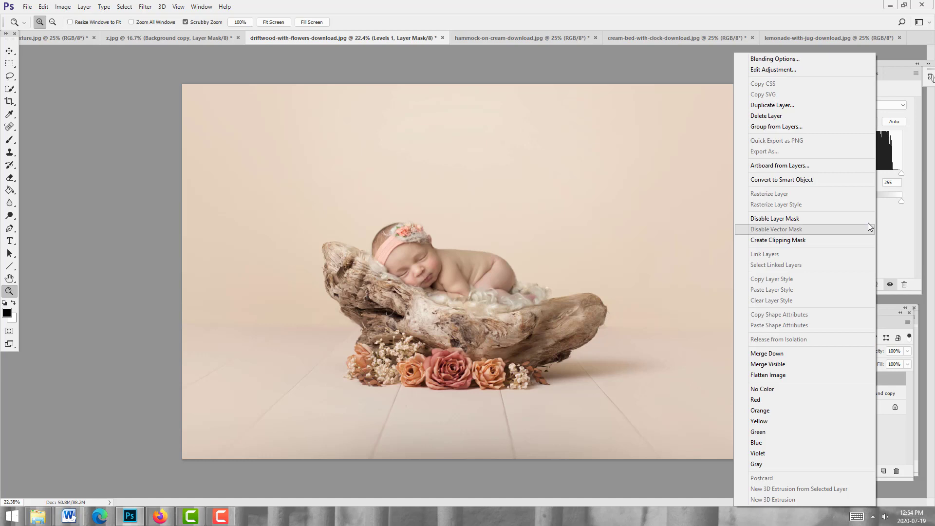
click(826, 237)
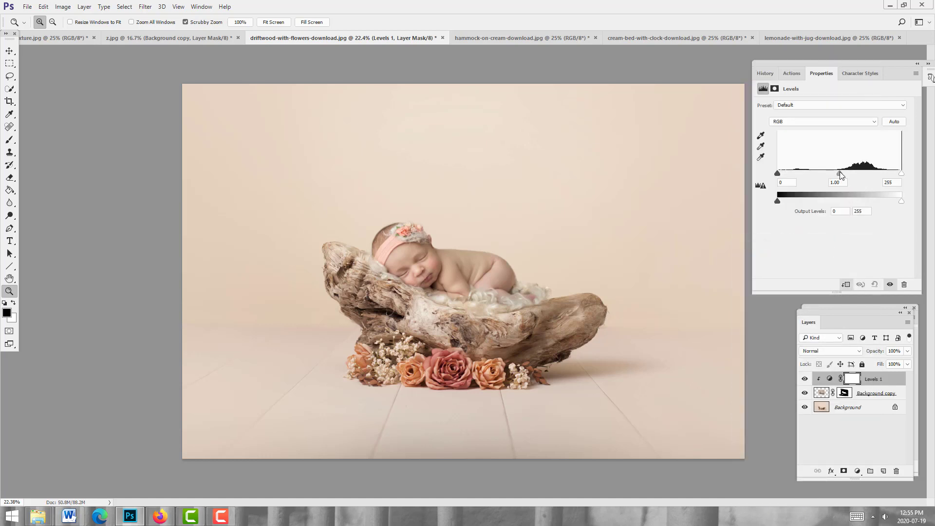
drag(840, 172, 842, 171)
drag(902, 174, 898, 174)
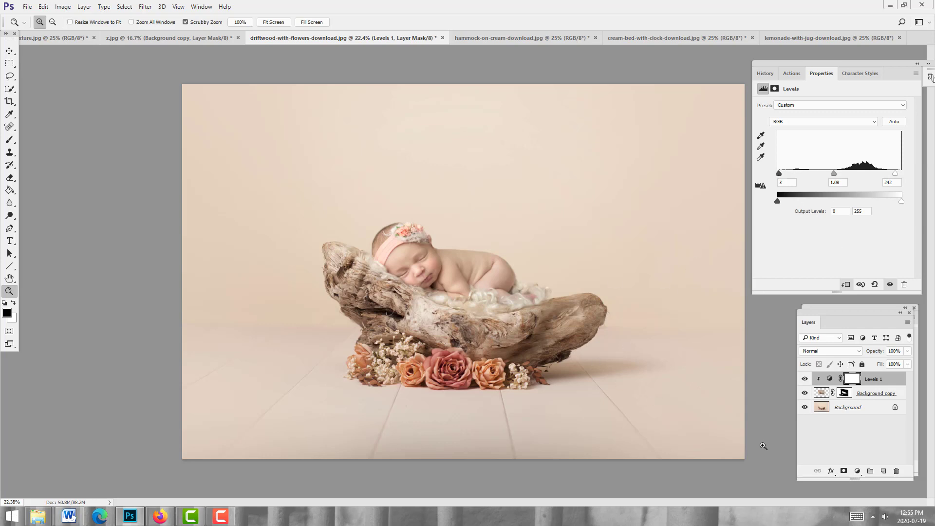
Compare the baby with the Levels adjustment hidden and shown, and inspect the composite at different magnifications
click(805, 379)
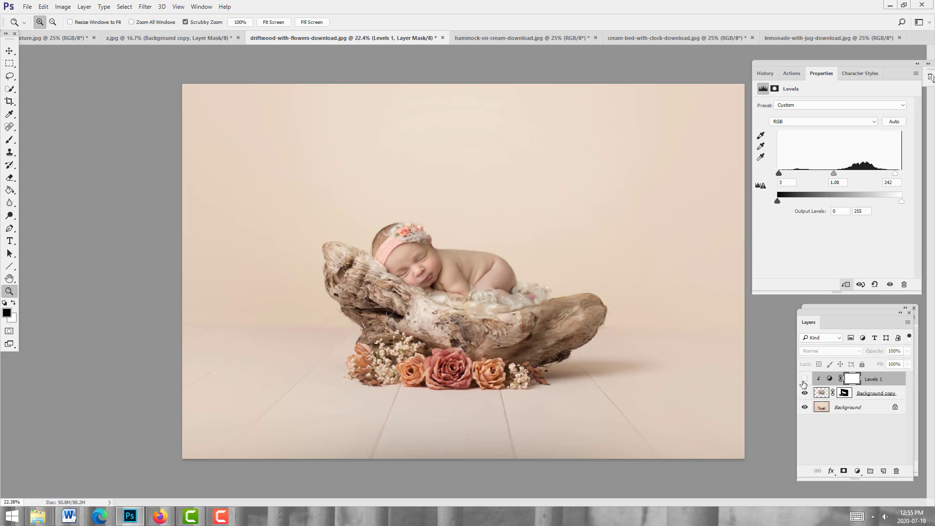
click(805, 379)
drag(490, 290, 661, 298)
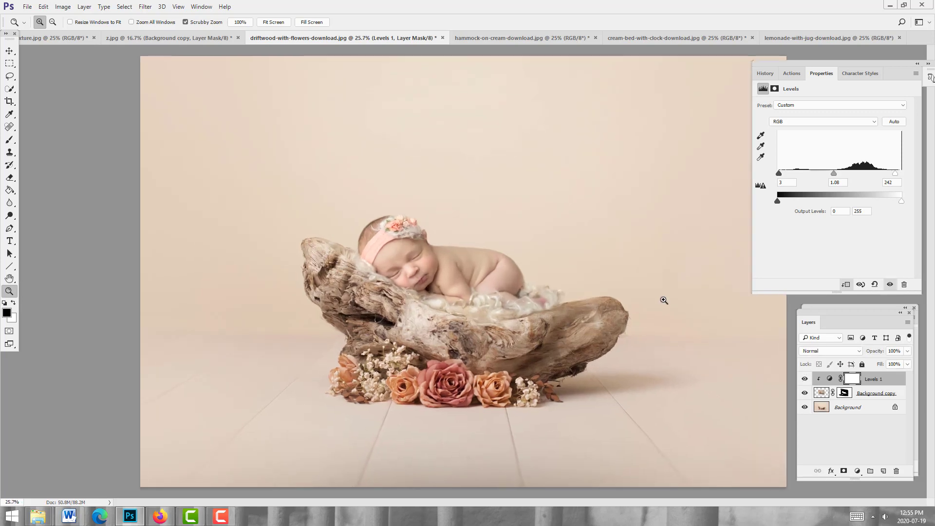
click(546, 283)
drag(402, 264, 412, 258)
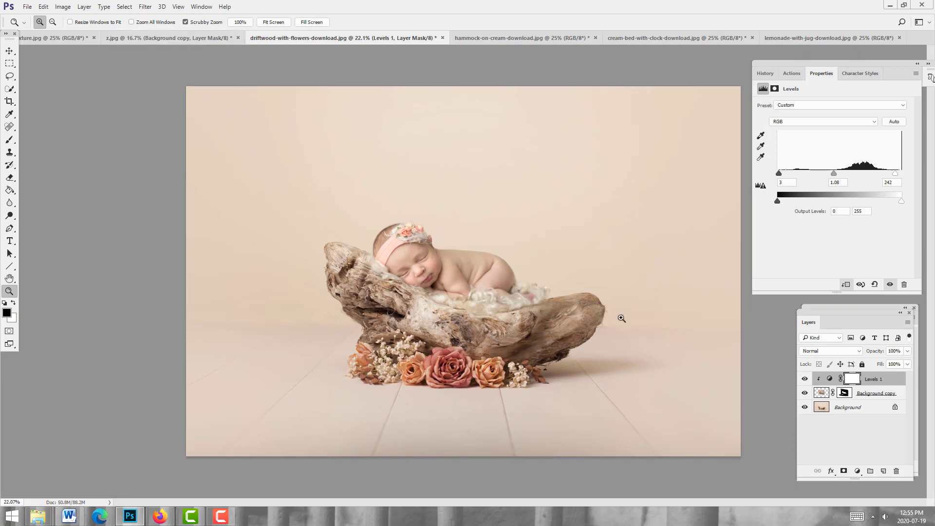
click(901, 383)
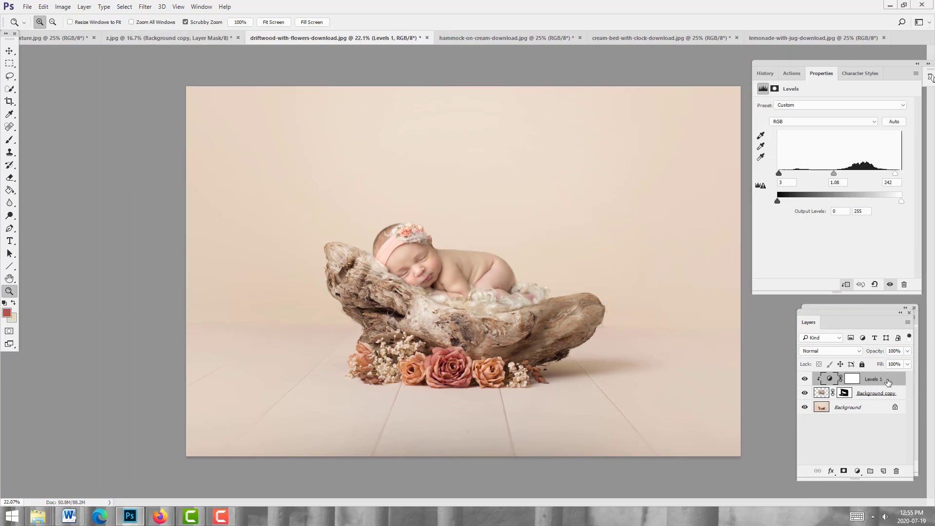
drag(638, 343, 633, 340)
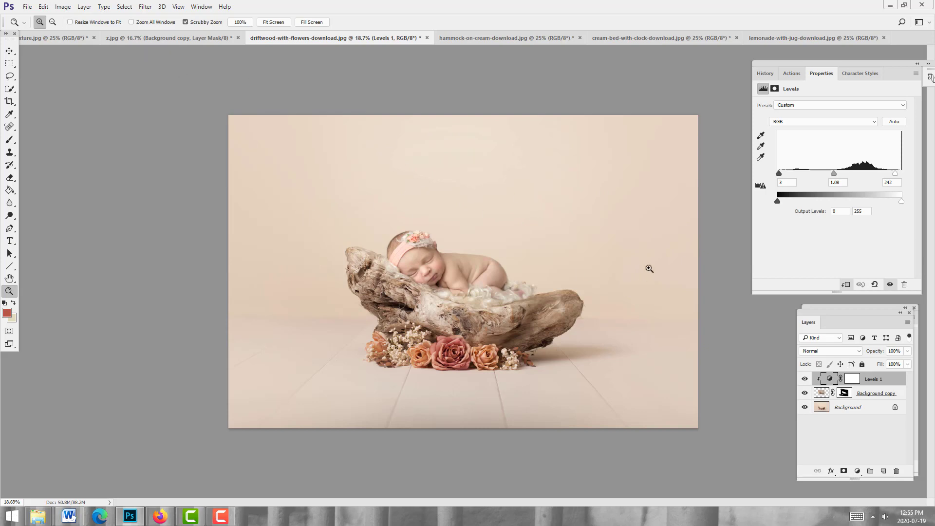
Copy the tan texture image into the driftwood document as a new top layer aligned to the canvas's upper-left corner
click(9, 51)
click(53, 38)
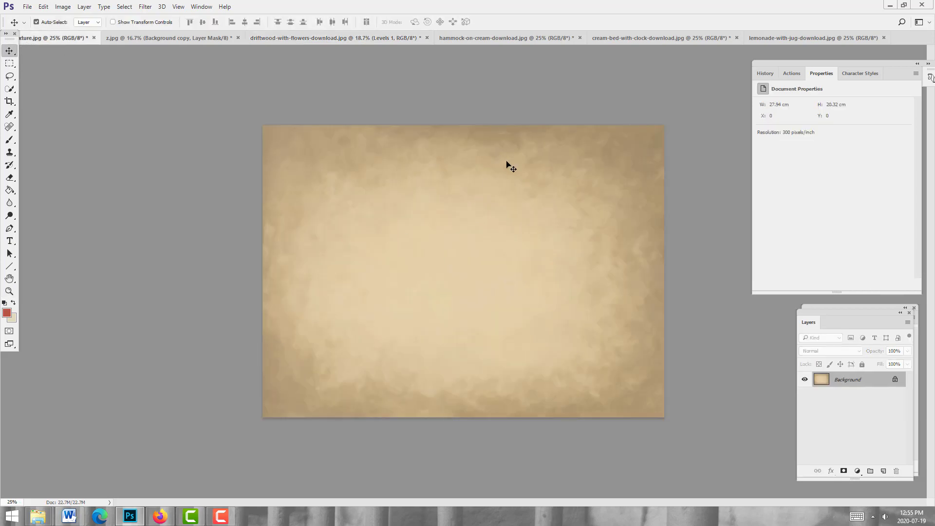
mouse_move(510, 166)
mouse_down()
mouse_move(320, 103)
mouse_move(198, 44)
mouse_move(305, 42)
mouse_move(483, 184)
mouse_move(572, 190)
mouse_move(570, 198)
mouse_move(546, 177)
mouse_move(498, 161)
mouse_up()
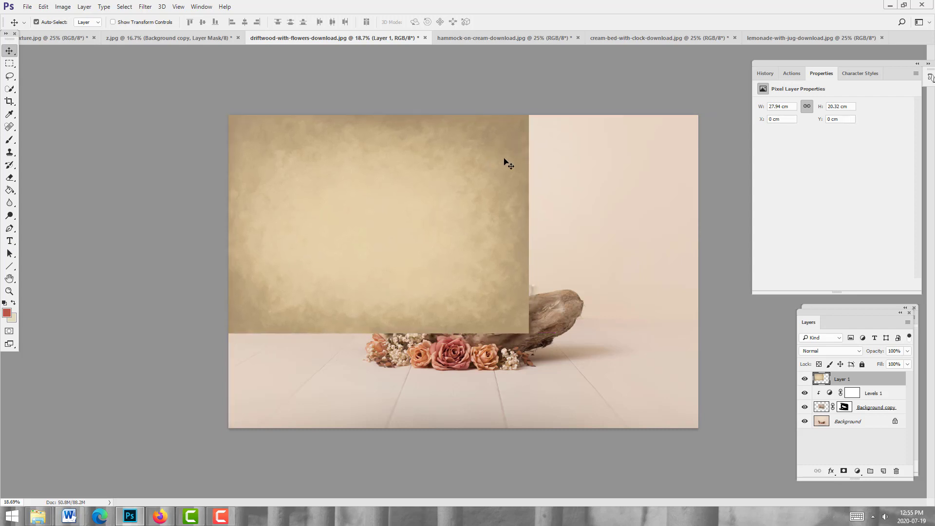
Free Transform the texture to 156.36% width and 112.92% height, spanning the full canvas width and covering the backdrop wall down to the floor line
key(ctrl+t)
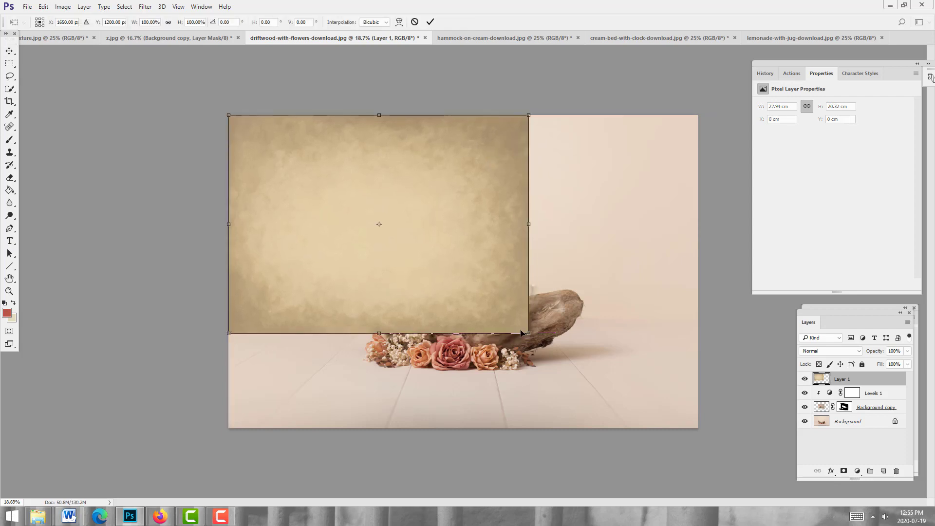
drag(528, 331, 597, 329)
drag(707, 324, 720, 319)
mouse_move(526, 273)
mouse_down()
mouse_move(527, 230)
mouse_move(523, 273)
mouse_up()
drag(460, 102, 459, 61)
click(484, 190)
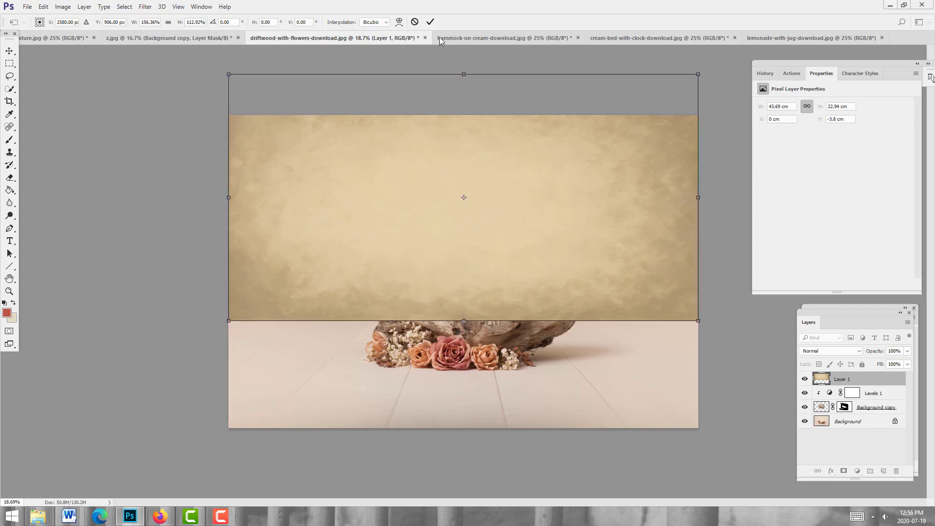
click(430, 22)
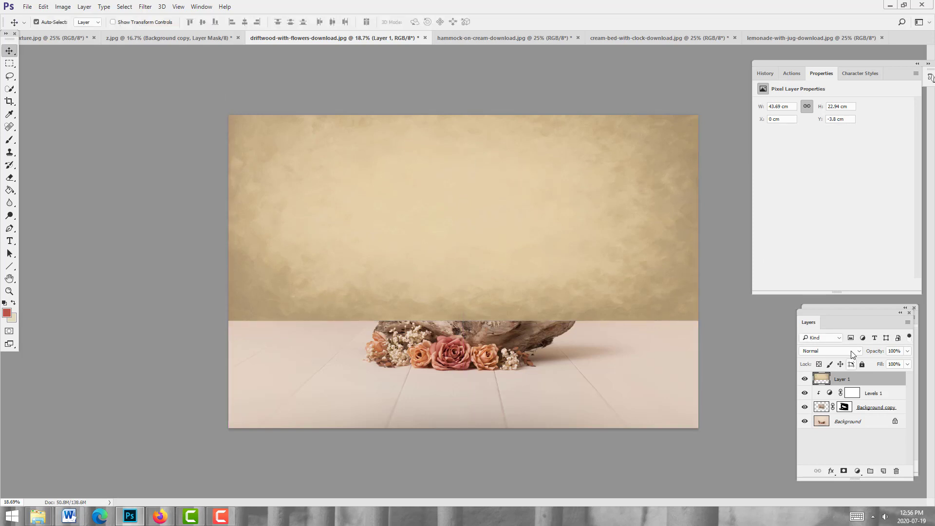
Set the texture layer's blend mode to Overlay and its opacity to 34%
click(833, 351)
click(826, 250)
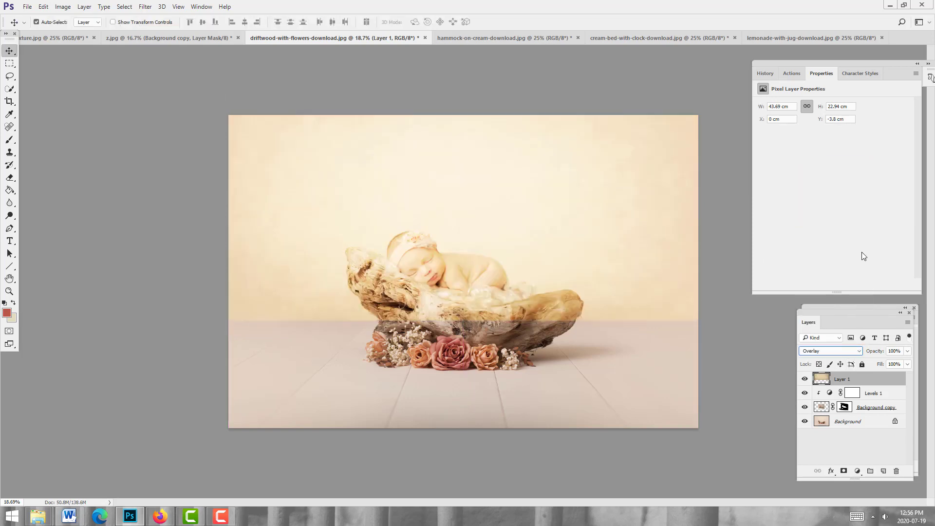
click(908, 352)
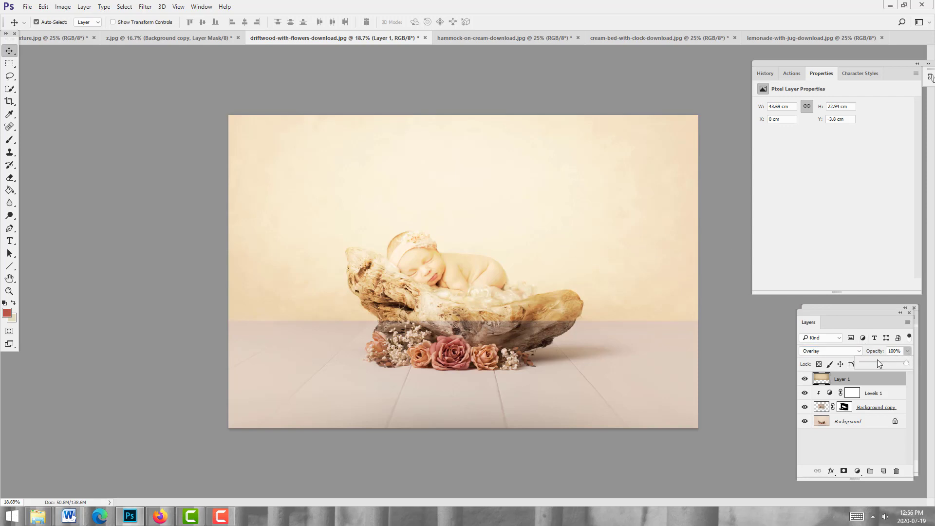
click(878, 363)
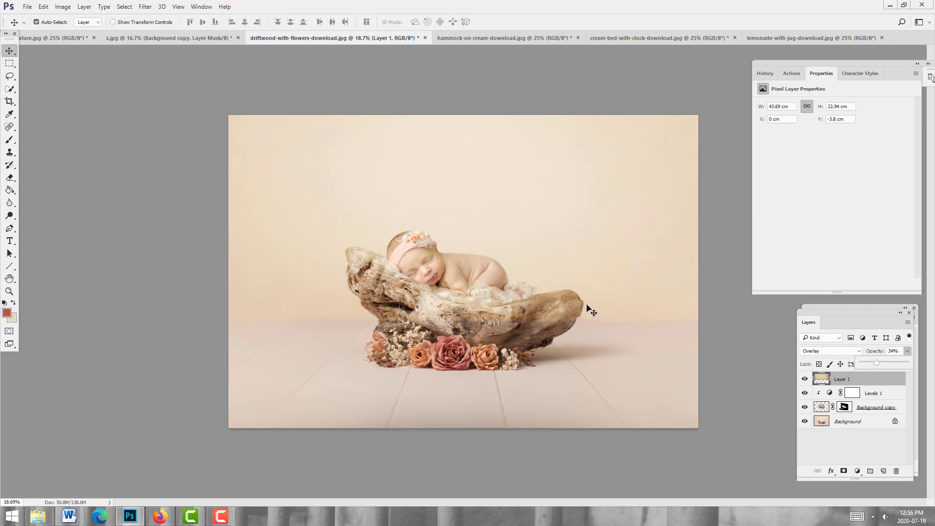
drag(612, 292, 611, 291)
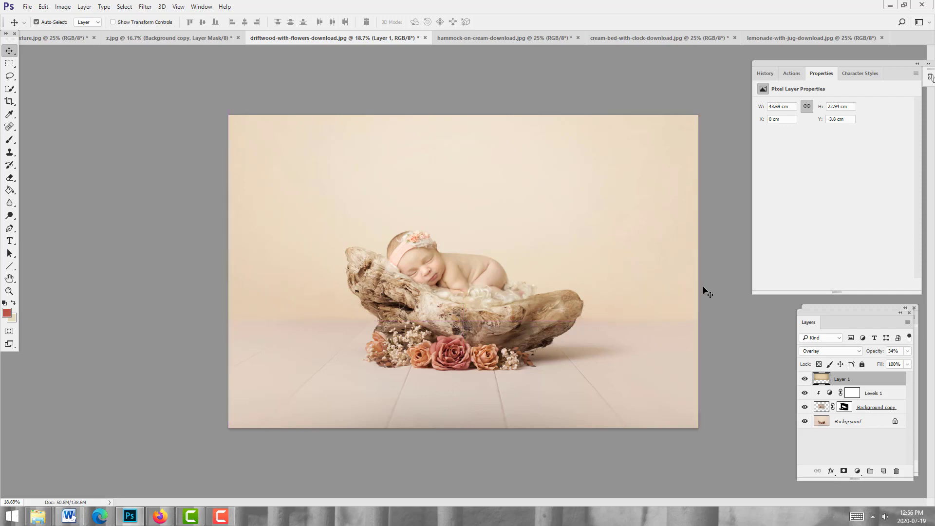
Change the texture layer's blend mode to Multiply
click(847, 353)
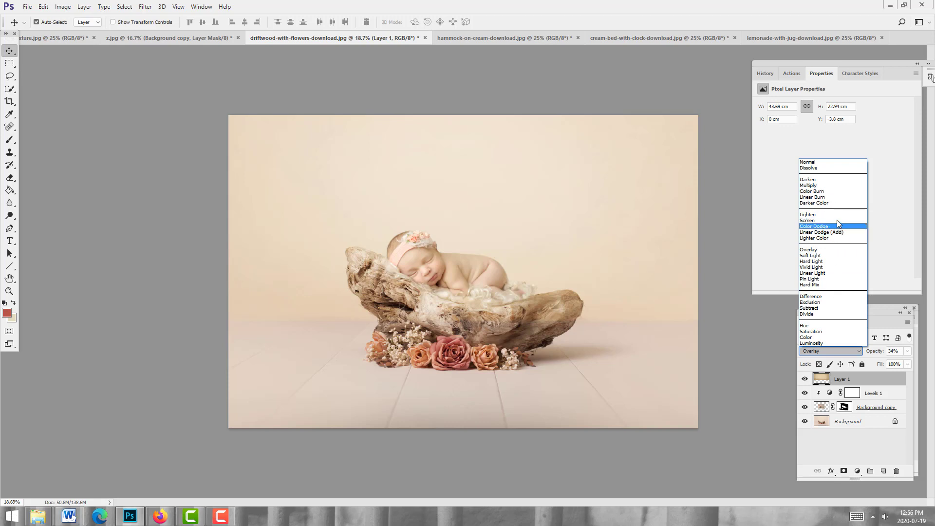
click(839, 186)
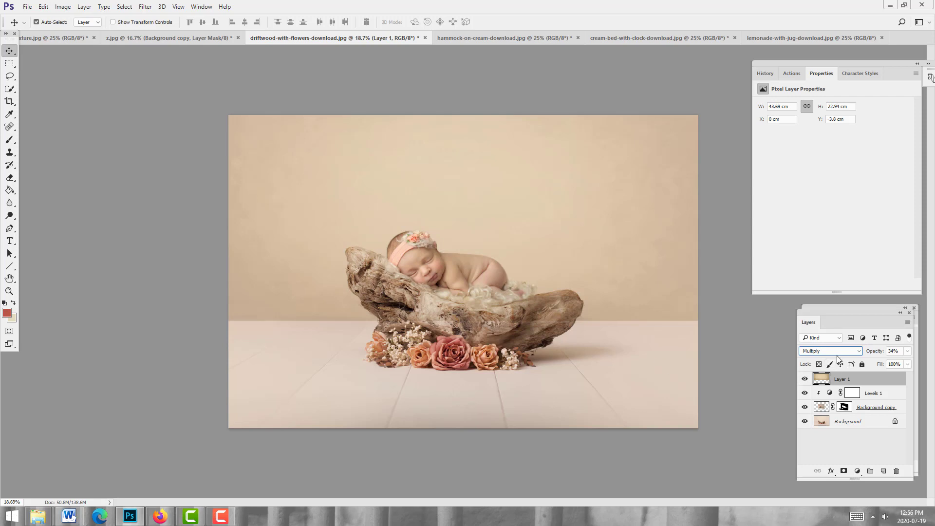
Change the texture layer's blend mode to Darken and set its opacity to 45%
click(851, 354)
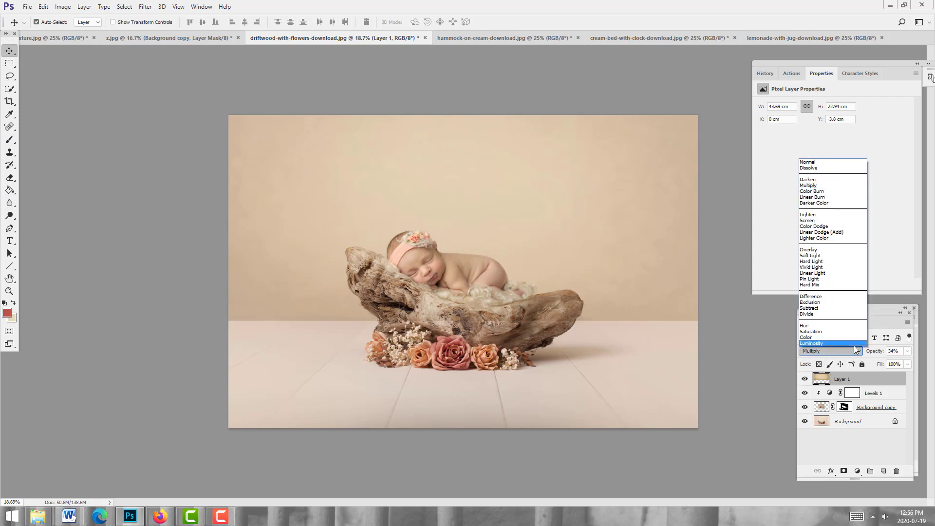
click(839, 183)
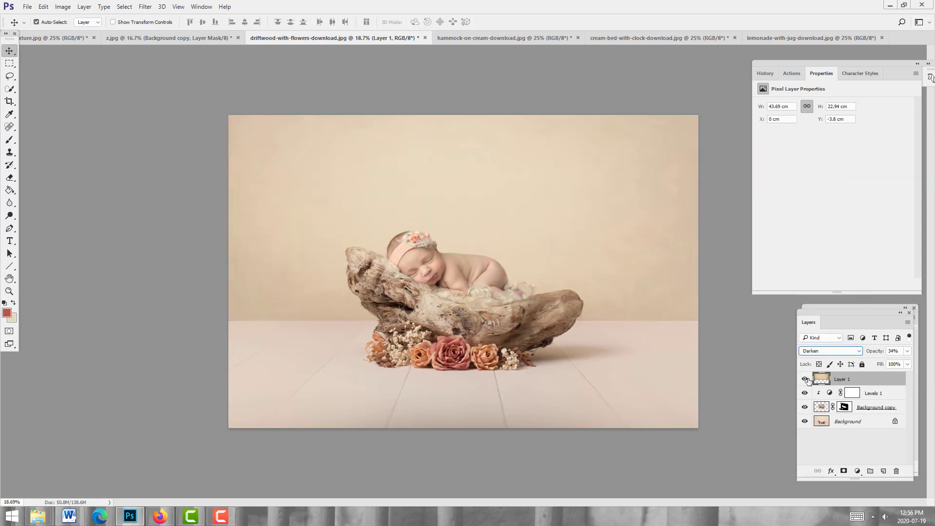
click(907, 353)
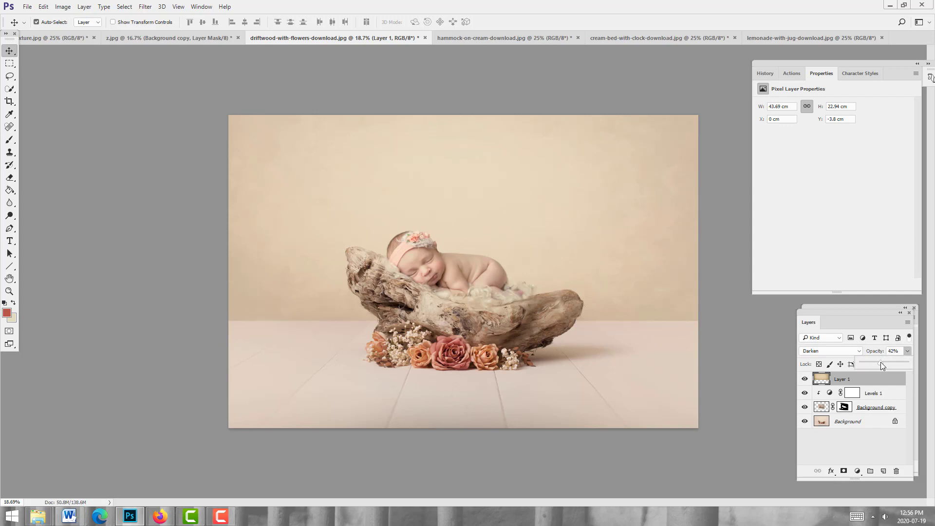
drag(884, 364, 886, 364)
Add a layer mask to the texture layer and paint the newborn area black with a large brush at 100% opacity and flow
click(854, 379)
click(844, 472)
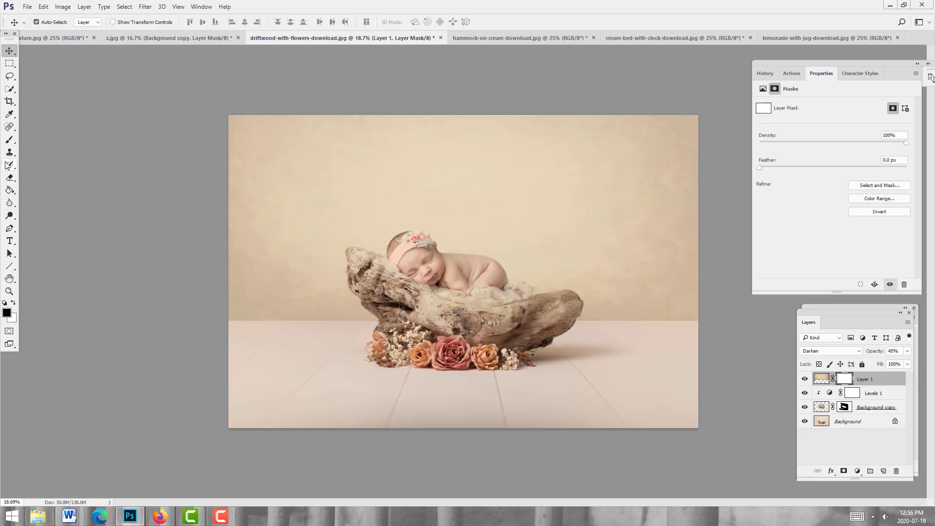
click(9, 140)
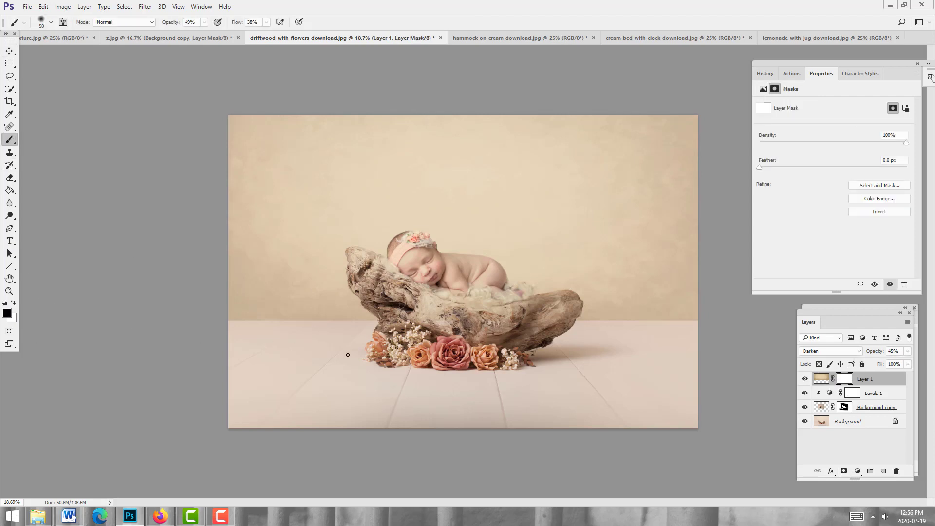
key(bracketright)
key(bracketright)
key(bracketright)
key(bracketright)
key(bracketright)
key(bracketright)
key(bracketright)
key(bracketright)
key(bracketright)
key(bracketright)
key(bracketright)
drag(455, 303, 431, 300)
click(204, 22)
click(266, 23)
drag(265, 33, 297, 34)
mouse_move(431, 294)
mouse_down()
mouse_move(418, 276)
mouse_move(400, 286)
mouse_move(409, 286)
mouse_move(387, 283)
mouse_up()
Mask the texture off the rest of the driftwood, including its far end, using a 700 px black brush
key(bracketleft)
key(bracketleft)
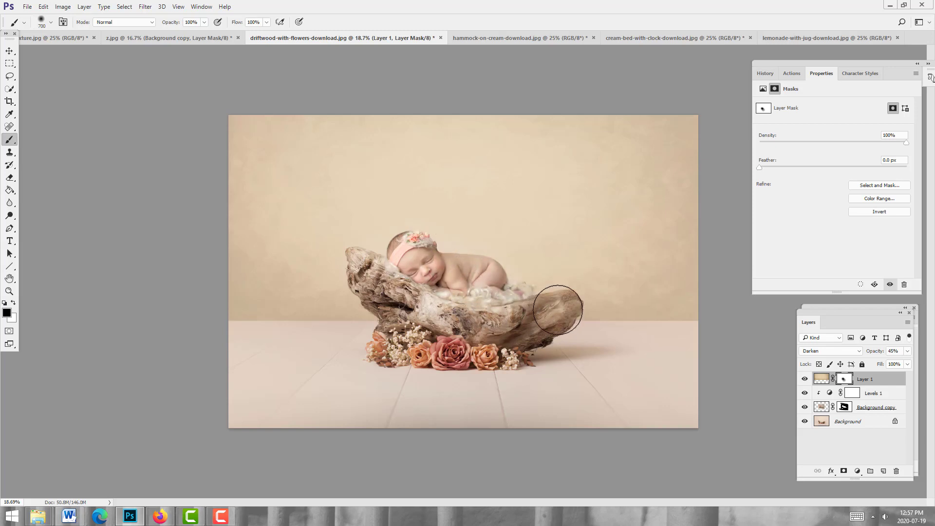
drag(557, 310, 543, 314)
Mask the texture off the whole plank floor and soften the floor line with a 1200 px black brush
key(bracketright)
key(bracketright)
key(bracketright)
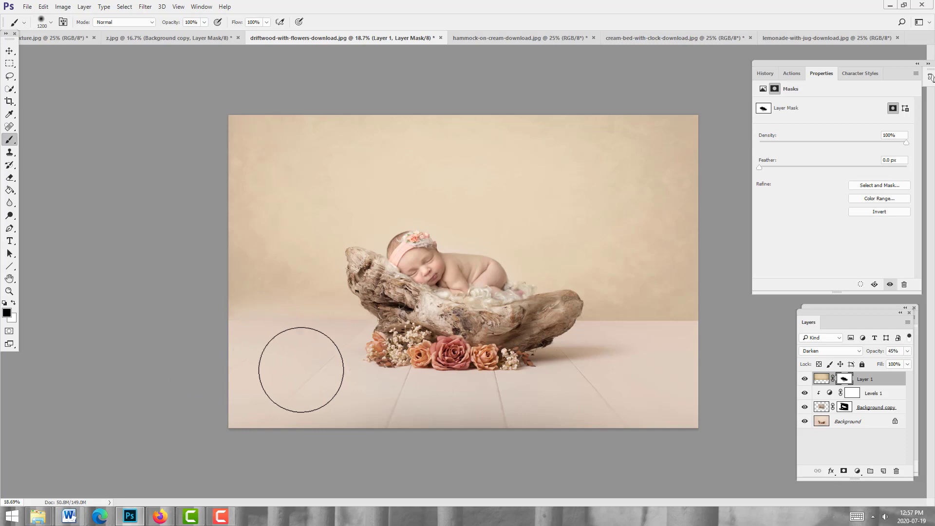
mouse_move(292, 370)
mouse_down()
mouse_move(372, 334)
mouse_move(375, 345)
mouse_move(341, 330)
mouse_move(370, 342)
mouse_move(478, 346)
mouse_up()
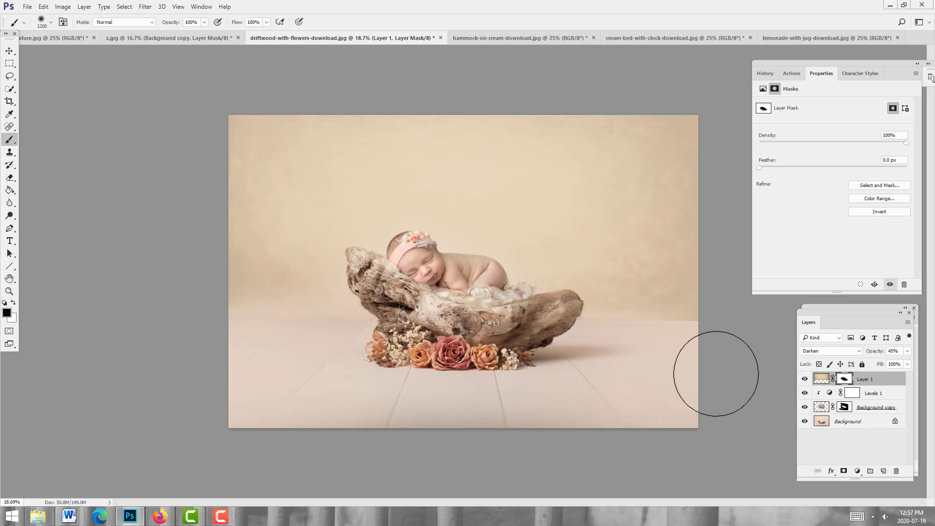
mouse_move(666, 371)
mouse_down()
mouse_move(453, 373)
mouse_move(278, 330)
mouse_move(239, 331)
mouse_up()
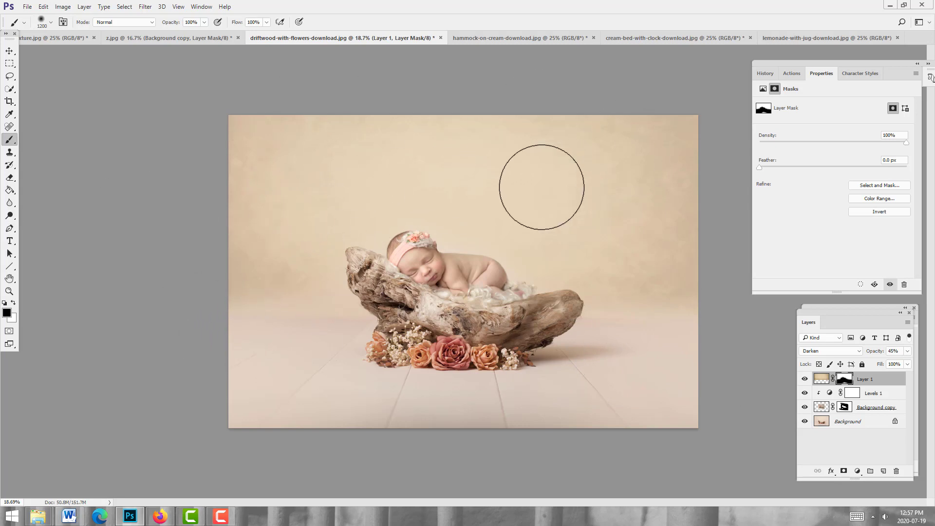
Touch up the texture mask with white, and paint black over the upper driftwood and newborn with a 300 px brush
key(x)
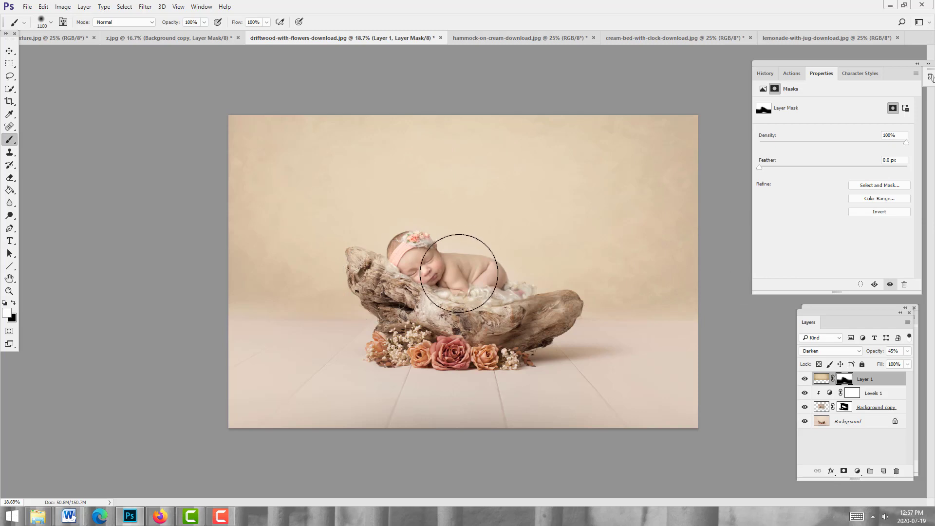
key(bracketleft)
key(bracketleft)
key(bracketleft)
key(bracketleft)
key(bracketleft)
key(bracketleft)
key(bracketleft)
key(bracketleft)
key(bracketleft)
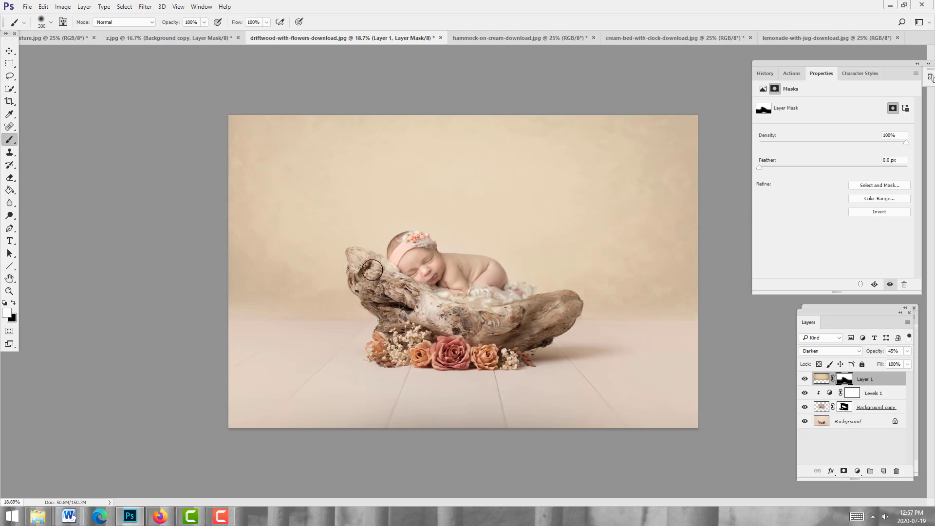
key(x)
mouse_move(361, 261)
mouse_down()
mouse_move(371, 295)
mouse_move(409, 327)
mouse_move(573, 304)
mouse_move(509, 299)
mouse_up()
Toggle the texture layer's visibility to compare before and after, leaving the layer hidden
click(805, 379)
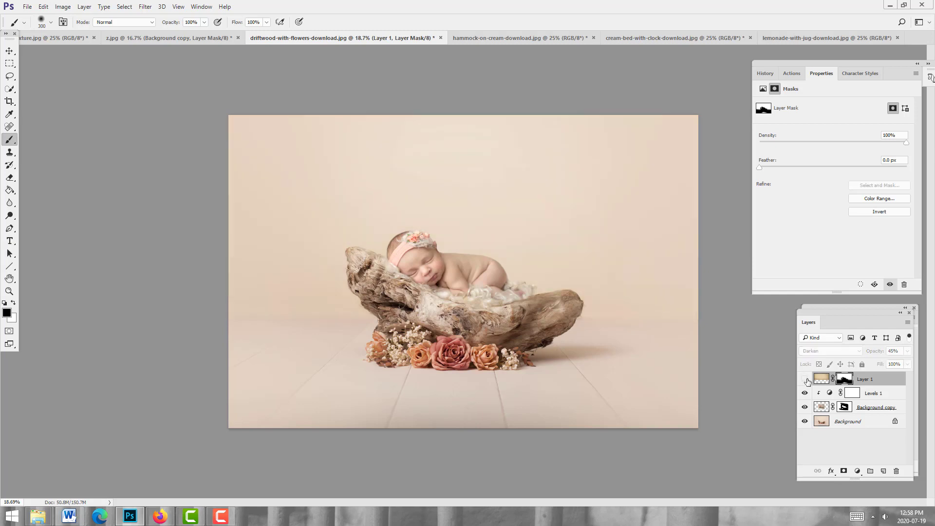
click(805, 379)
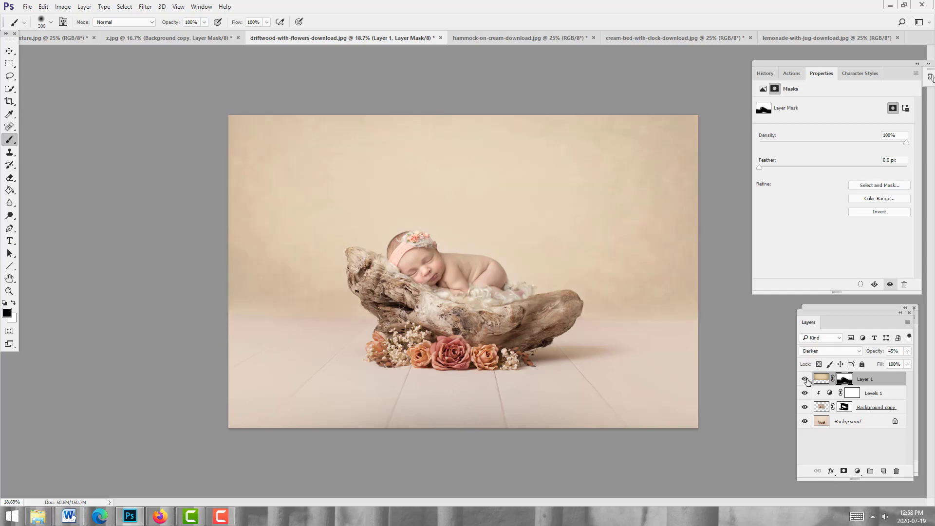
click(804, 379)
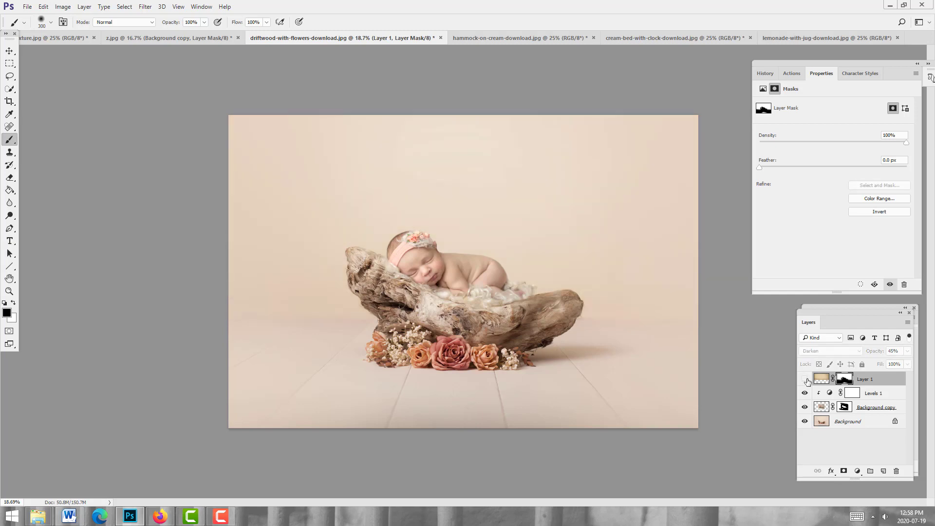
Copy the masked newborn layer from the driftwood document into hammock-on-cream-download.jpg and place it over the hammock
click(818, 411)
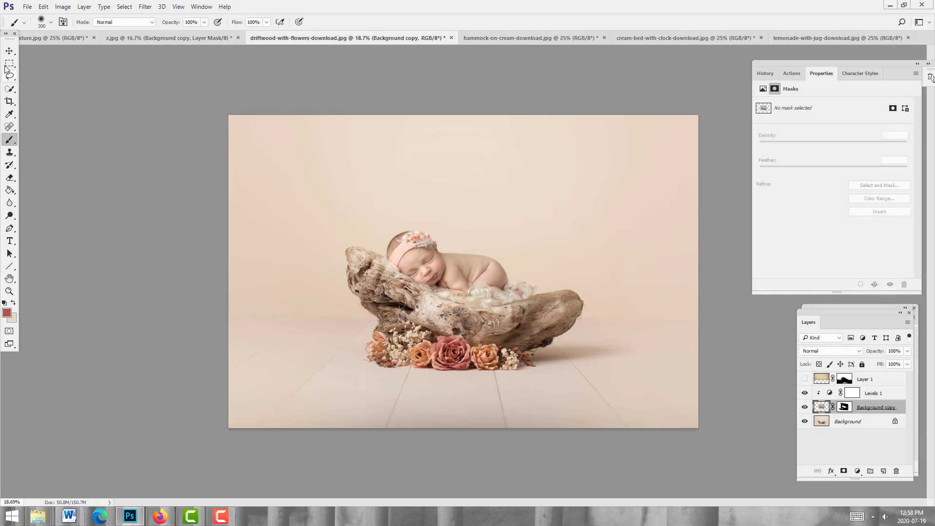
click(9, 51)
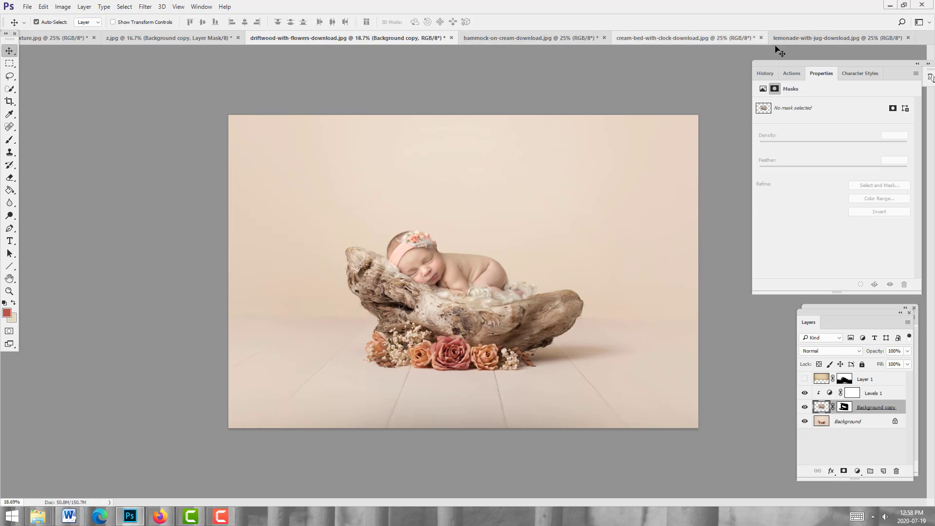
drag(437, 270, 697, 178)
drag(468, 121, 366, 237)
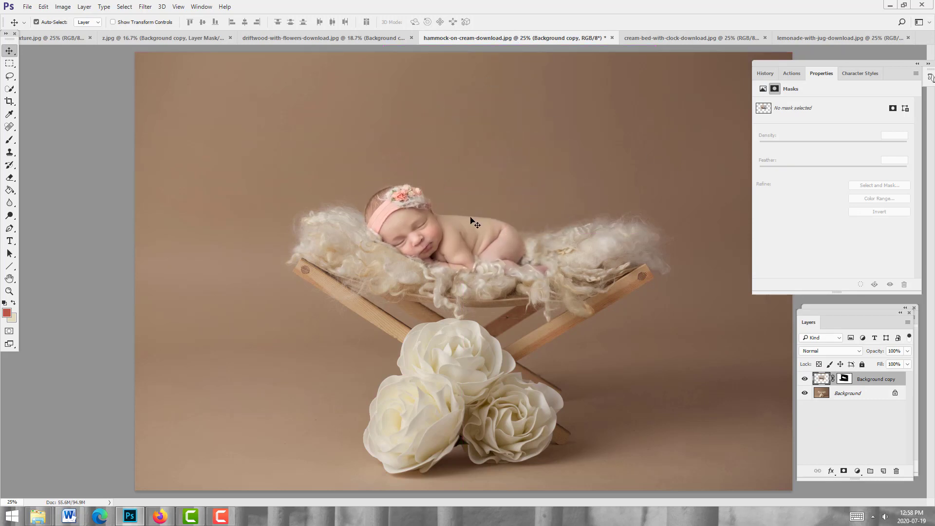
Free Transform the newborn to about 123% scale, rotate it about -5.8°, and settle it on the hammock's fluff
key(ctrl+t)
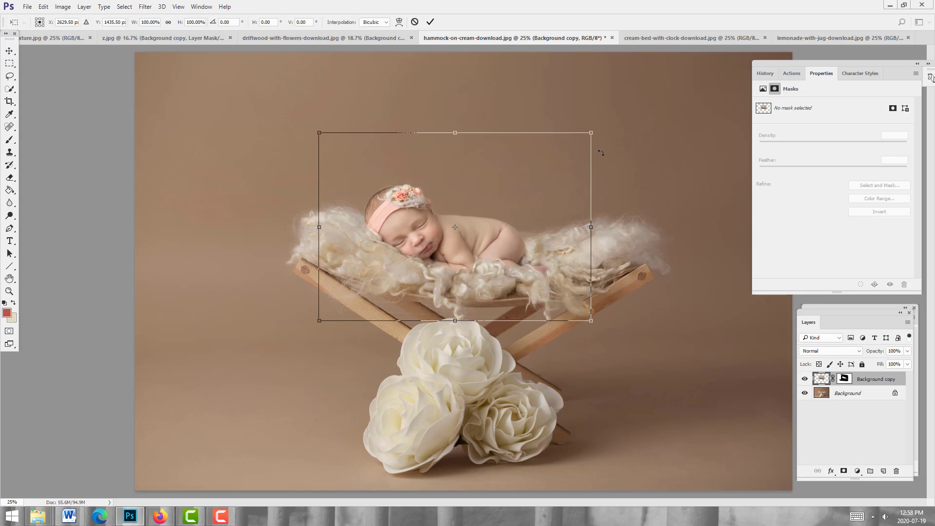
drag(589, 135, 667, 128)
drag(671, 330, 688, 304)
drag(461, 227, 447, 246)
drag(522, 237, 521, 235)
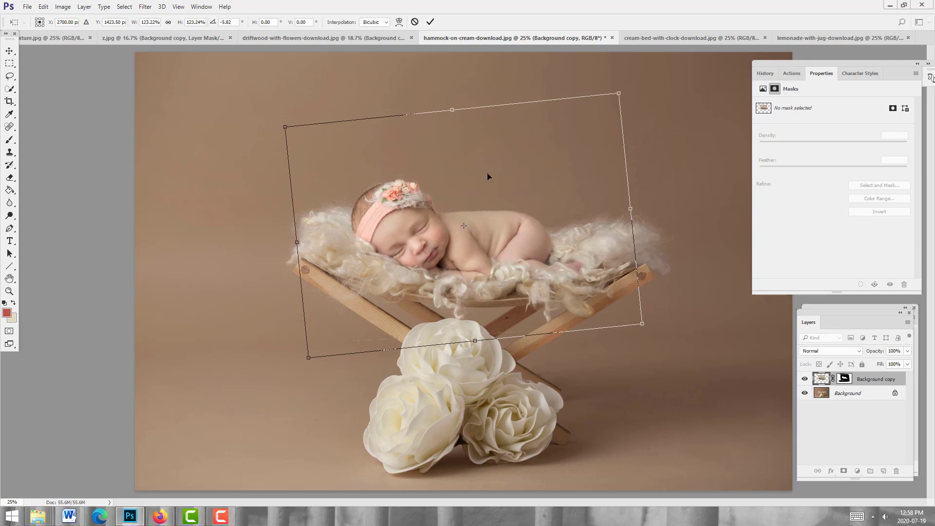
click(430, 22)
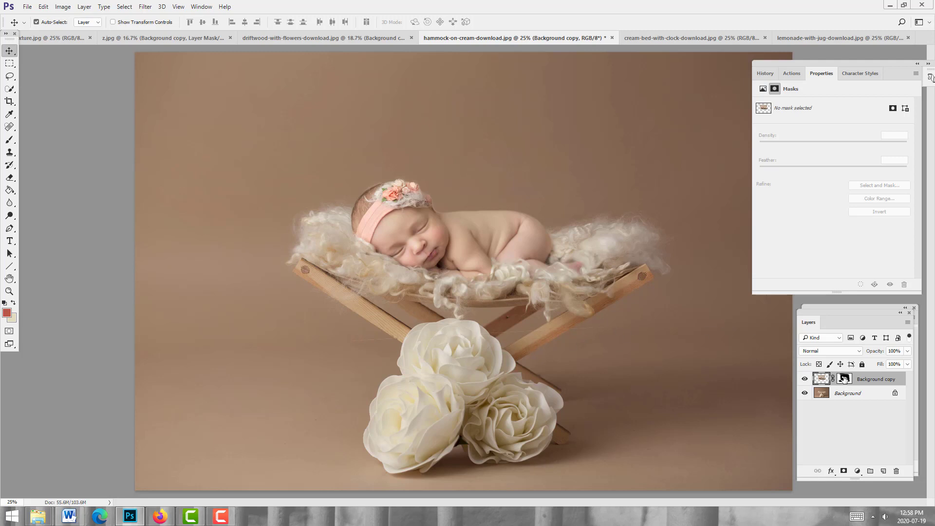
click(844, 379)
click(9, 140)
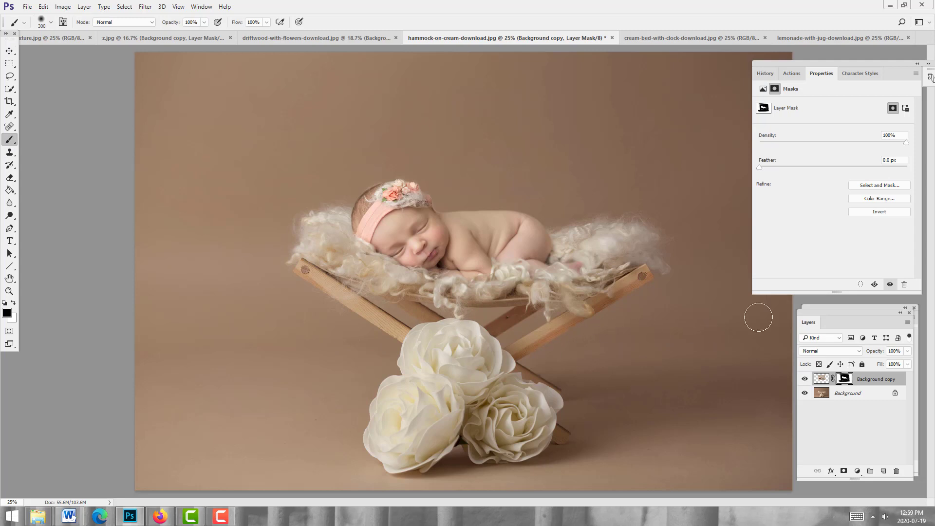
key(z)
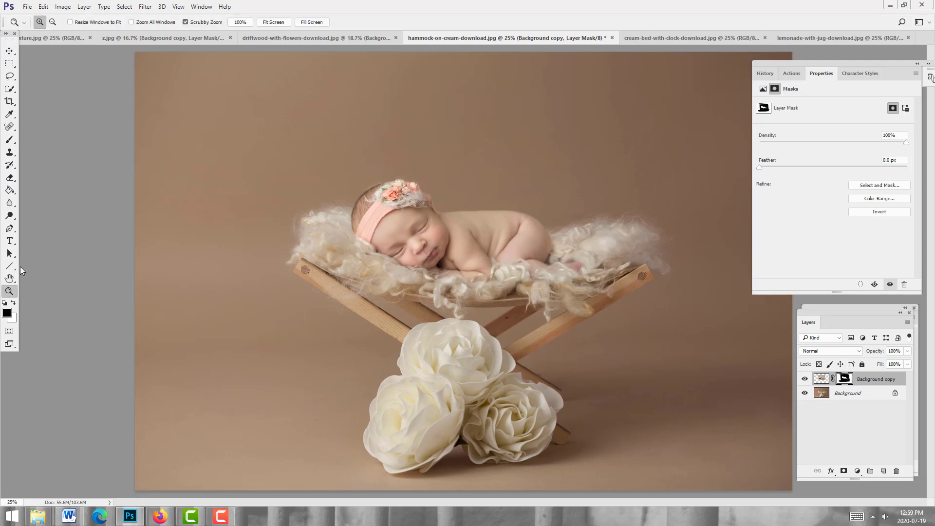
click(53, 21)
click(405, 227)
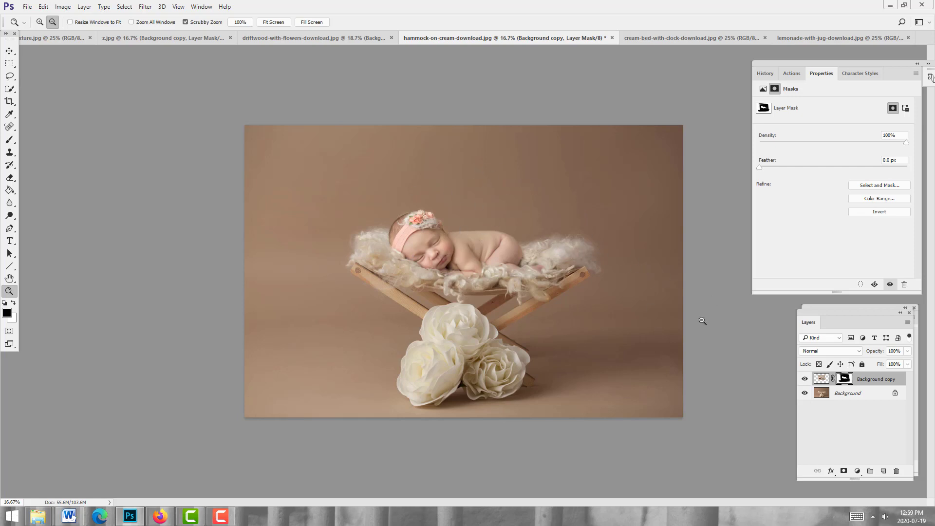
Add a Levels adjustment layer above the newborn layer and clip it to that layer
click(821, 379)
click(858, 472)
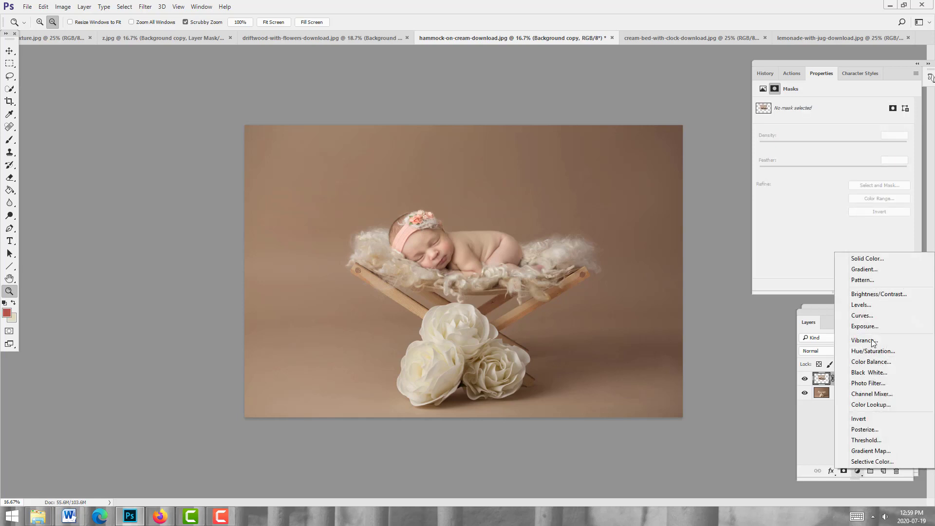
click(869, 305)
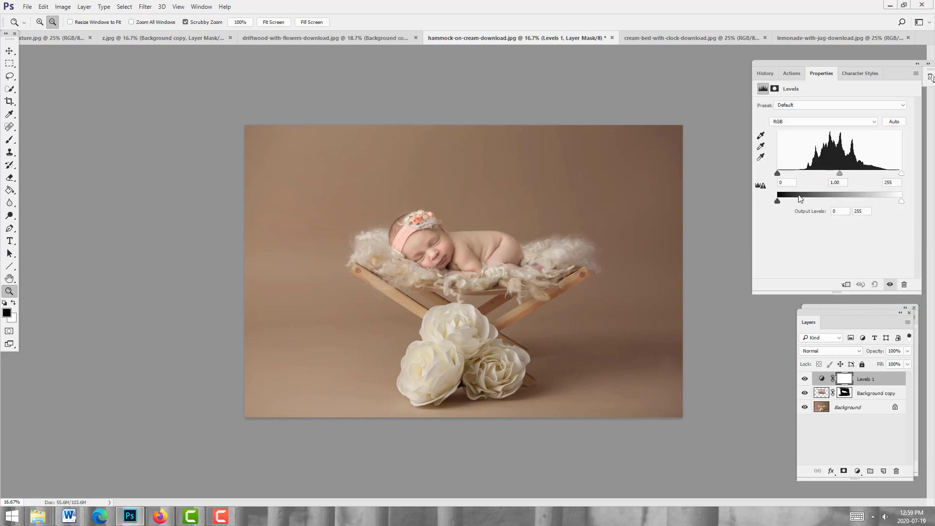
right_click(864, 380)
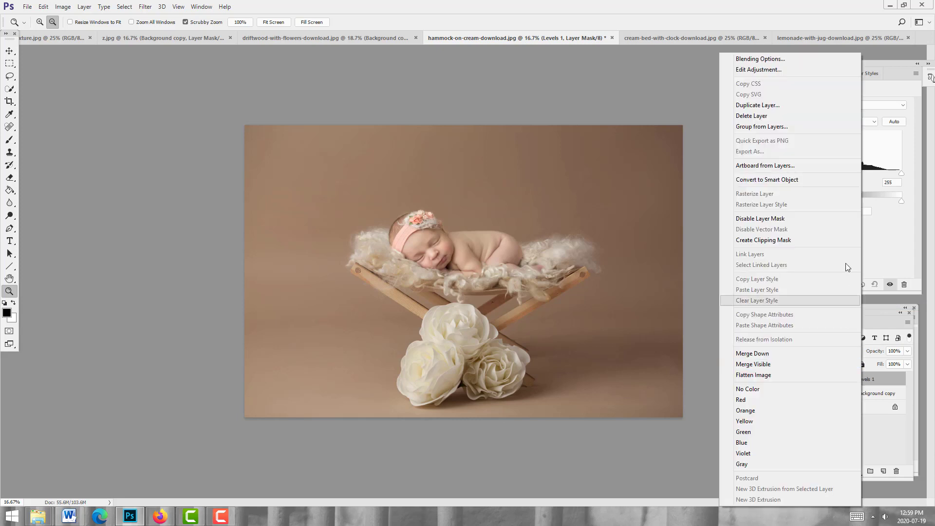
click(811, 239)
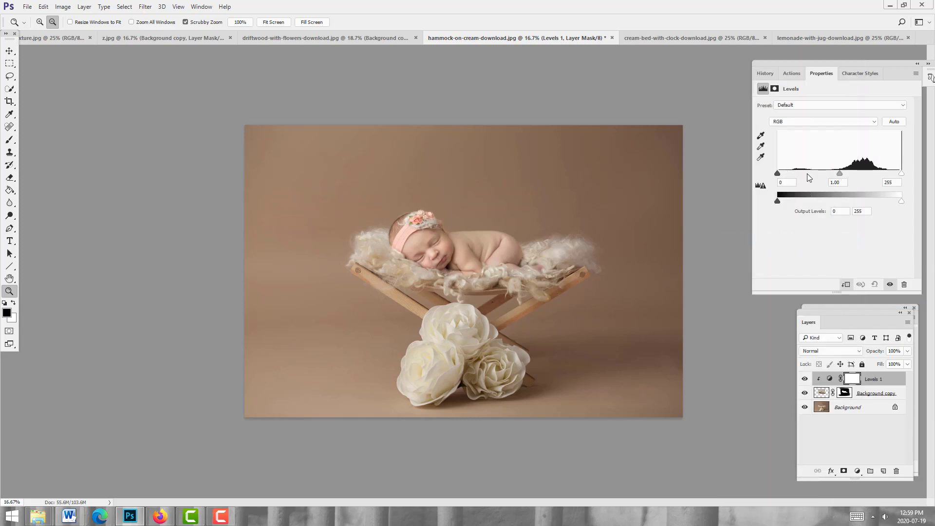
Set the clipped Levels inputs to 12 for shadows, 0.97 for midtones and 249 for highlights
drag(778, 173, 784, 174)
drag(843, 174, 844, 173)
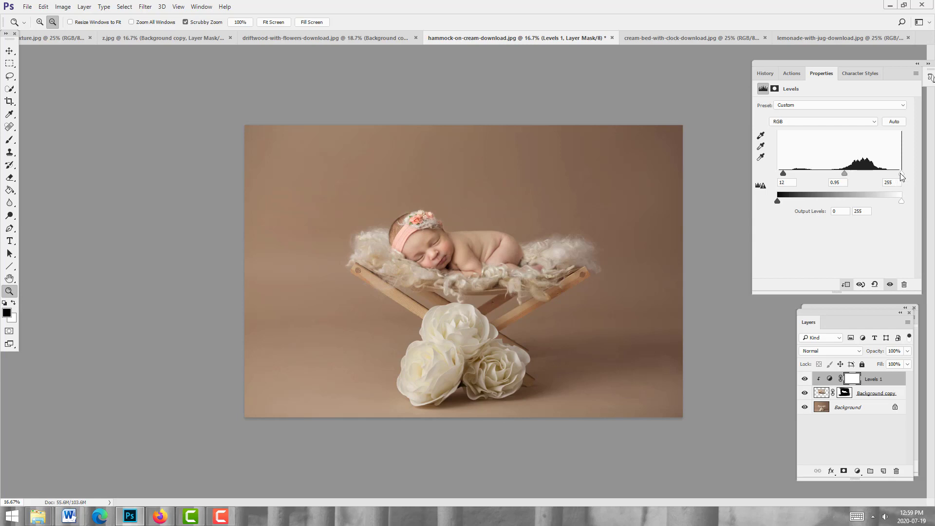
drag(899, 174, 841, 175)
Select the newborn layer's mask in close-up and ready a much smaller black brush for its edges
click(40, 22)
click(396, 227)
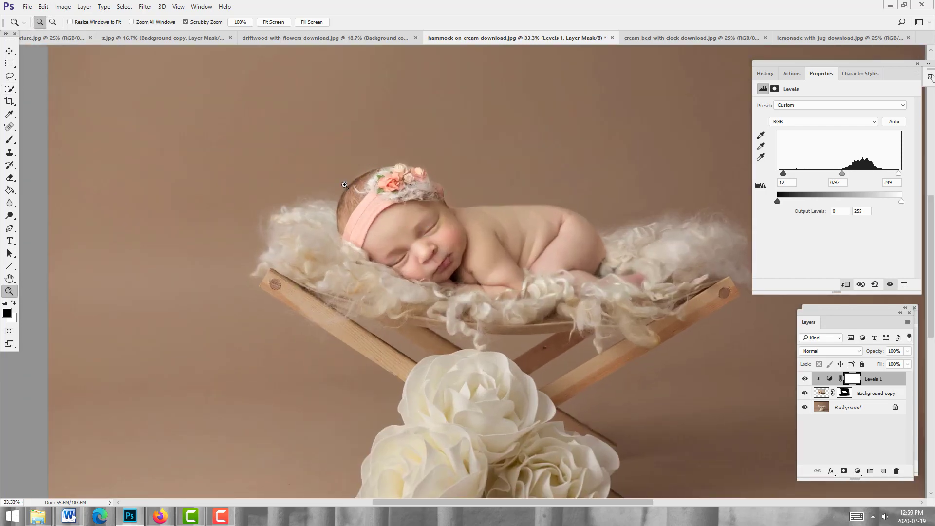
click(845, 393)
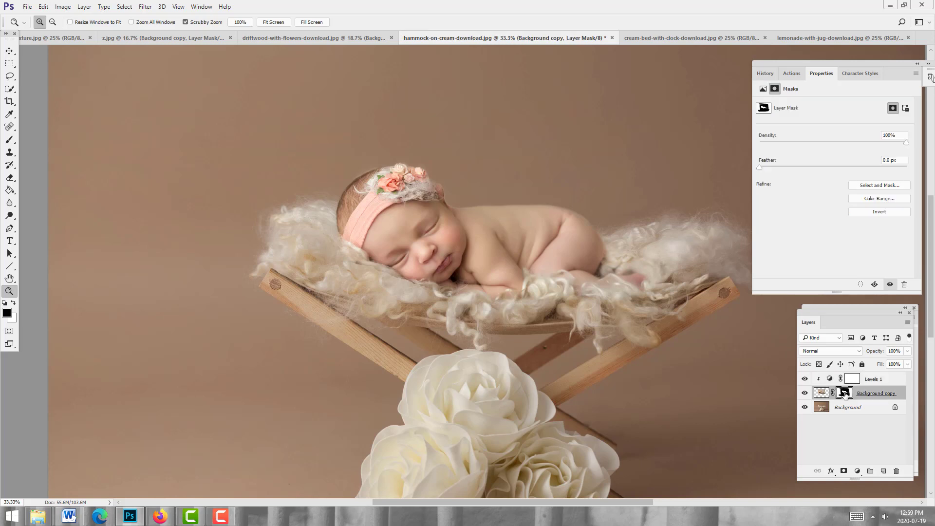
click(9, 140)
key(bracketleft)
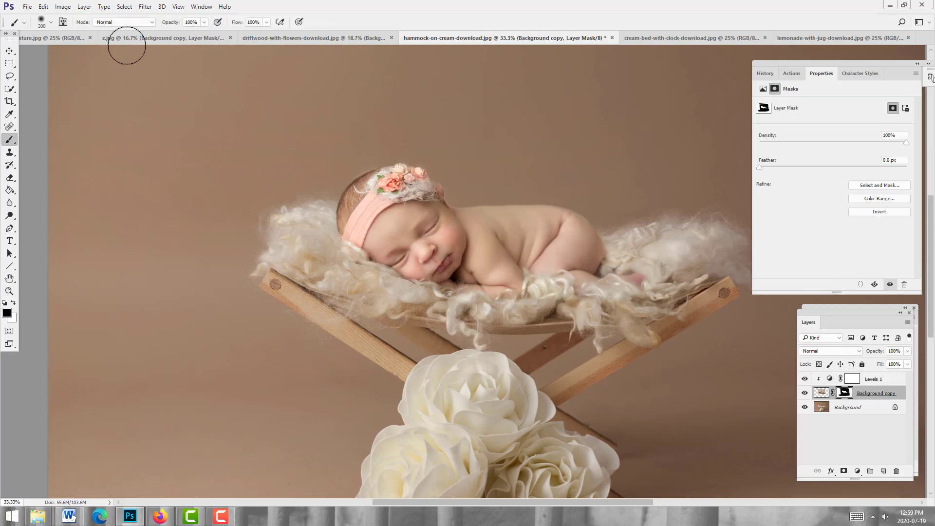
key(bracketleft)
key(bracketleft)
key(bracketleft)
key(bracketleft)
key(bracketleft)
key(bracketleft)
key(bracketleft)
key(bracketleft)
key(bracketleft)
key(bracketleft)
key(bracketleft)
key(bracketleft)
Review the full hammock composite and compare it with the driftwood composite
click(9, 290)
click(53, 22)
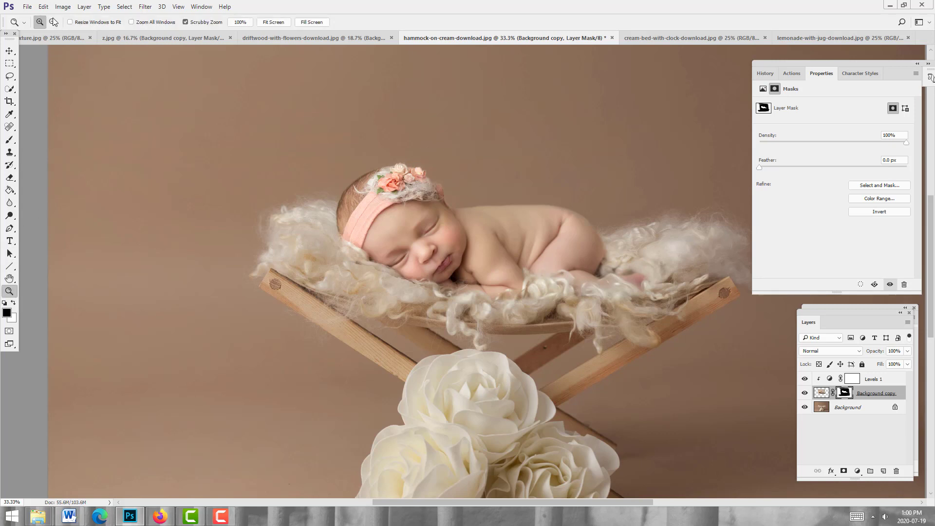
click(476, 289)
click(476, 289)
click(476, 289)
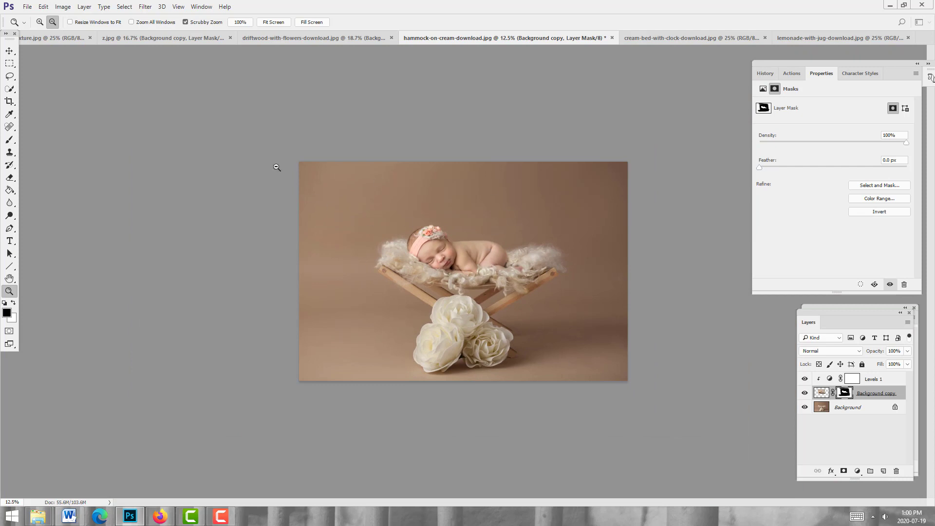
click(305, 39)
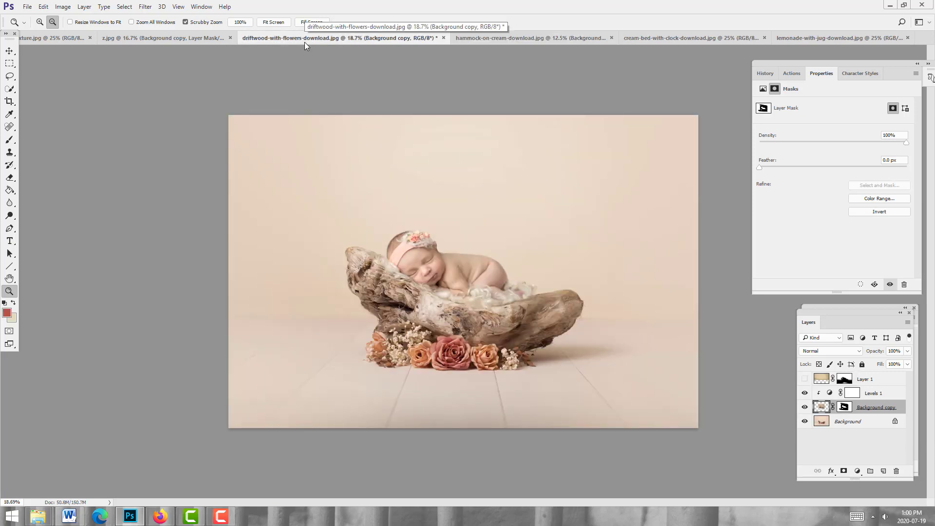
click(468, 39)
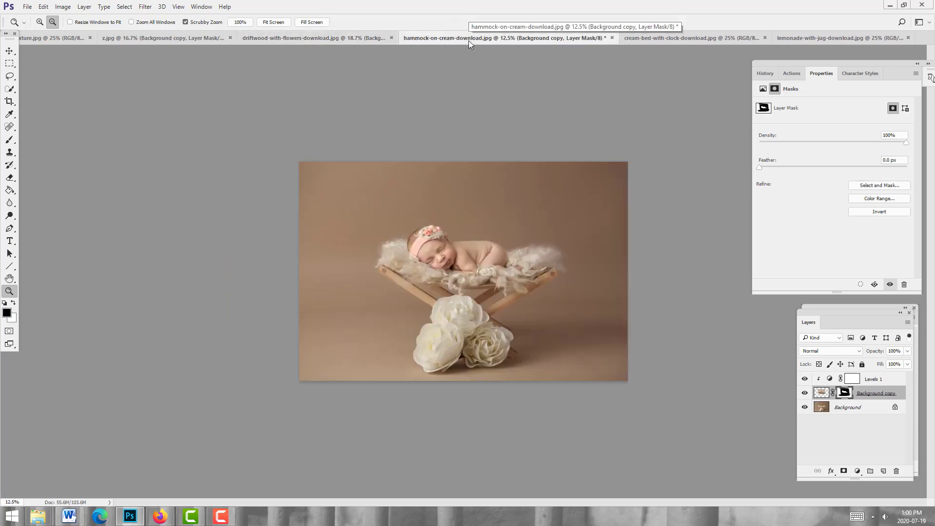
Copy the masked newborn layer into the cream-bed-with-clock backdrop, placing the baby on the small bed
click(10, 50)
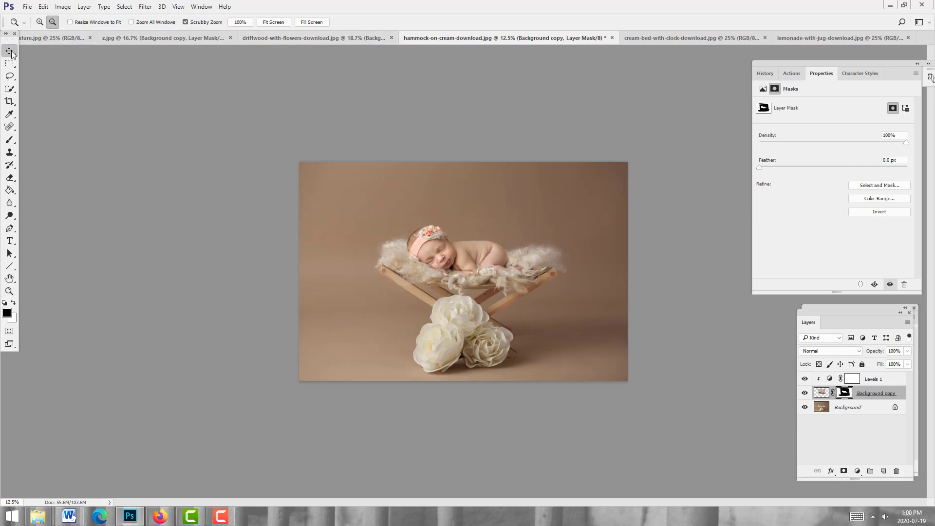
drag(311, 39, 524, 286)
Rotate the newborn layer to -3.98°, scale it to 90.65% and settle the baby on the fluff near the headboard
key(ctrl)
key(ctrl+t)
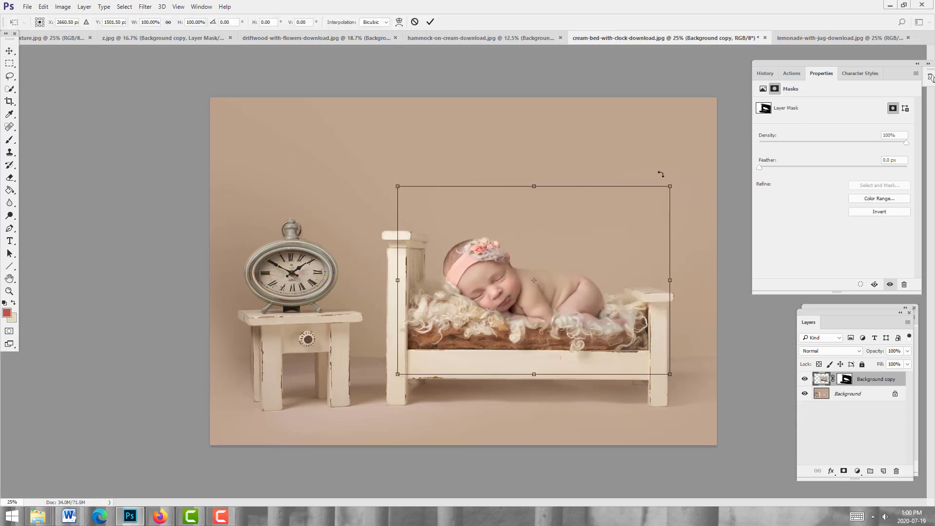
drag(688, 200, 699, 188)
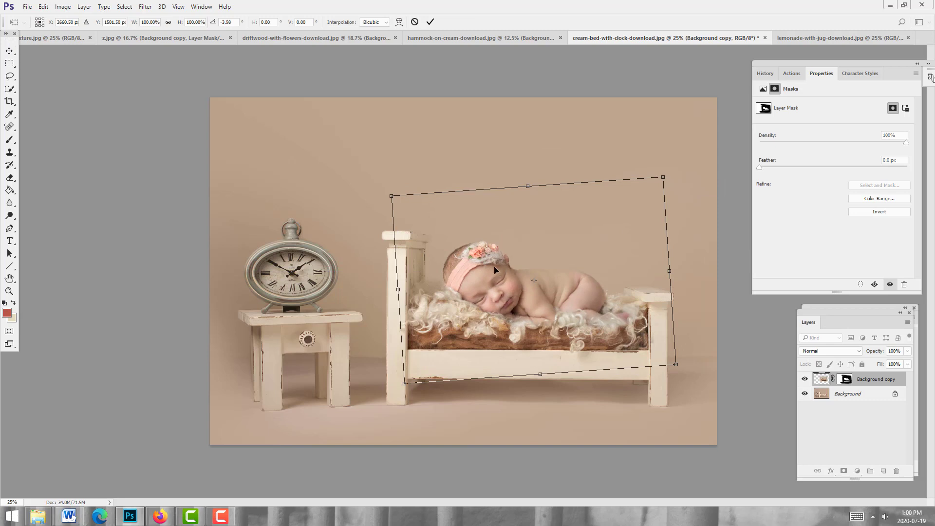
drag(497, 271, 488, 273)
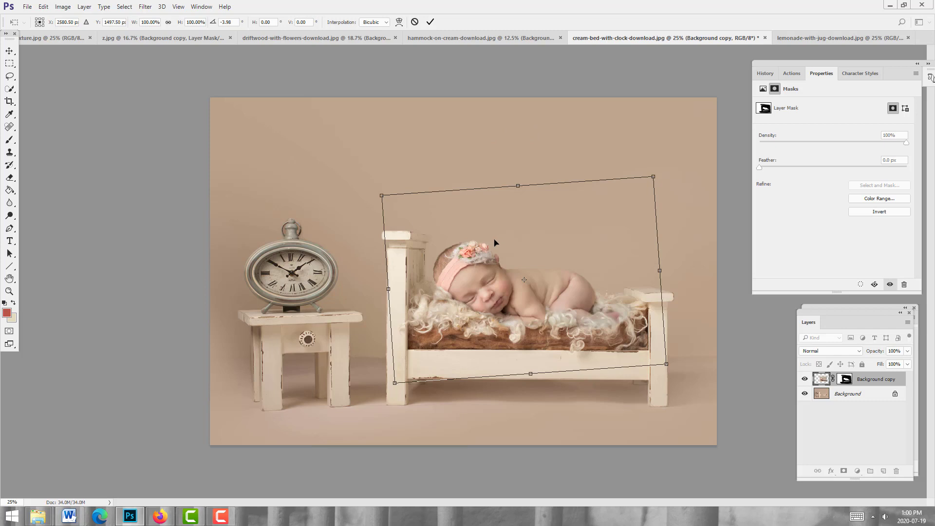
drag(384, 195, 410, 212)
drag(494, 274, 520, 294)
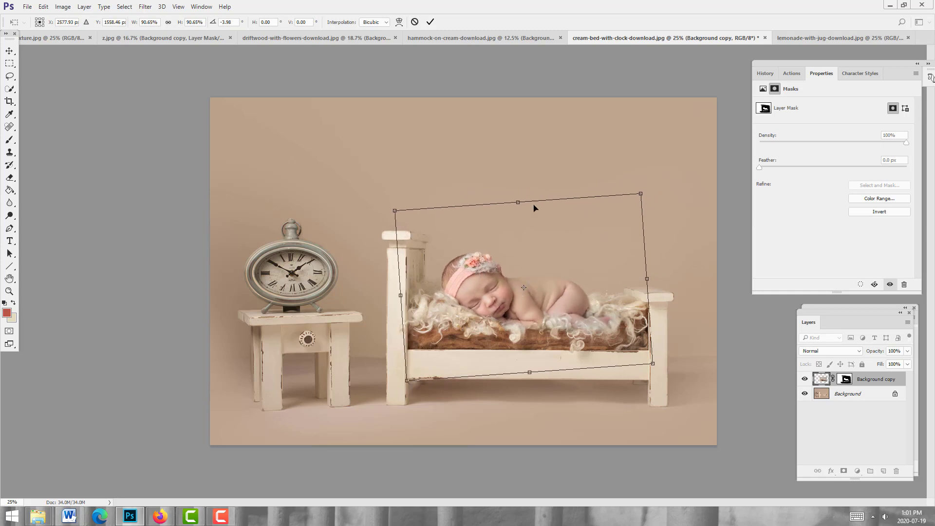
click(430, 22)
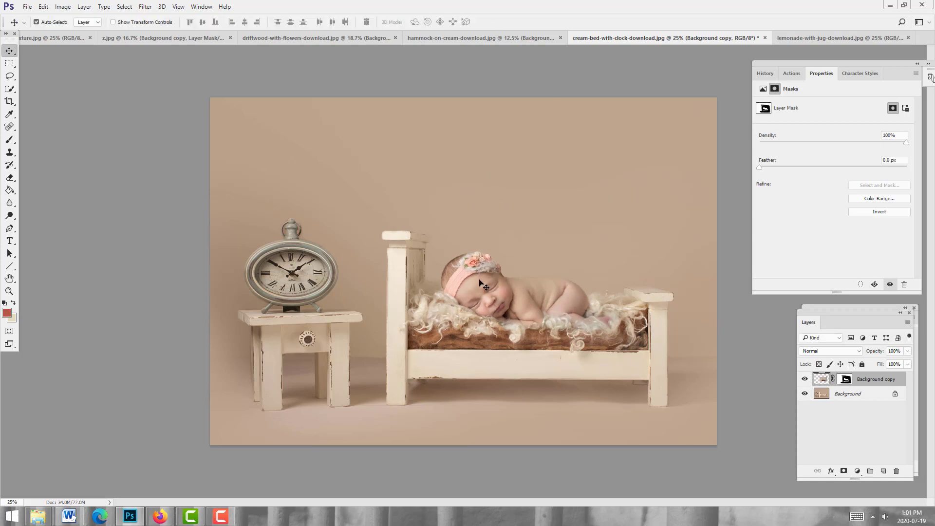
Select the newborn layer's mask at 50% zoom and ready the brush to check the edges around the head
click(9, 292)
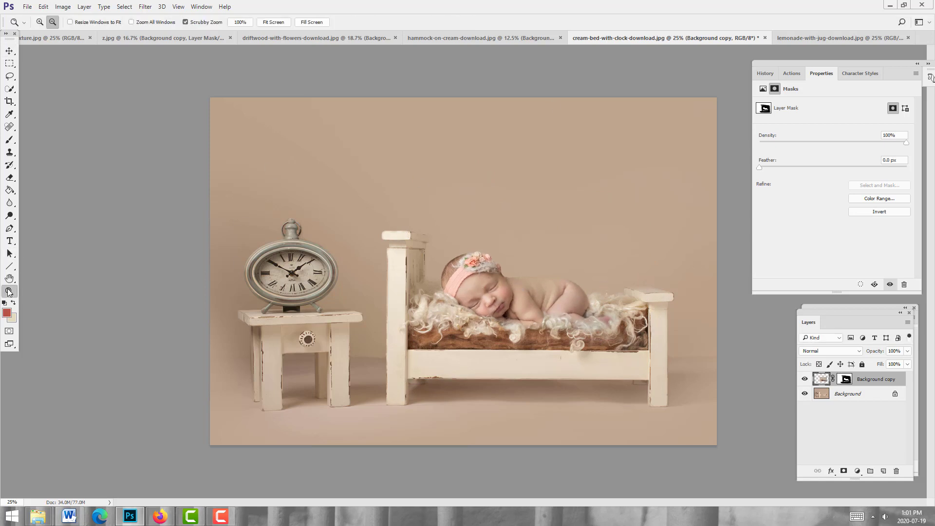
click(40, 22)
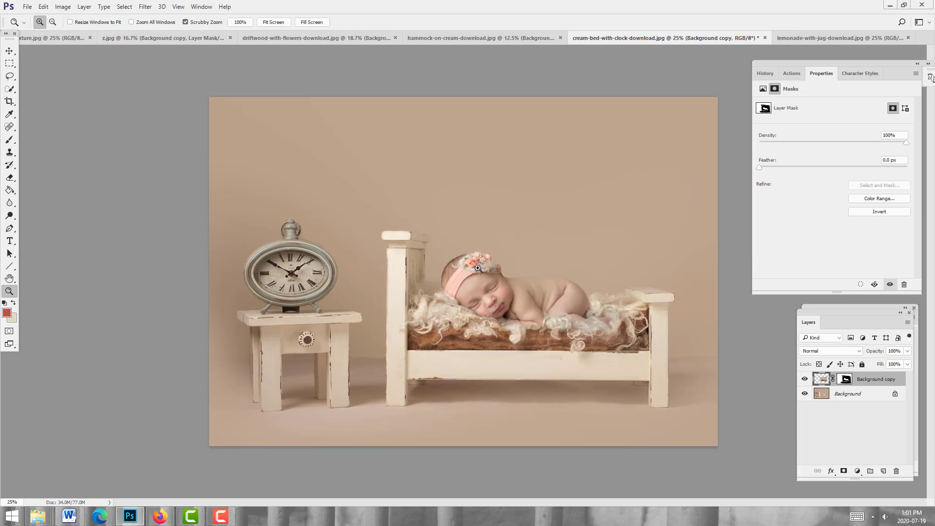
click(539, 279)
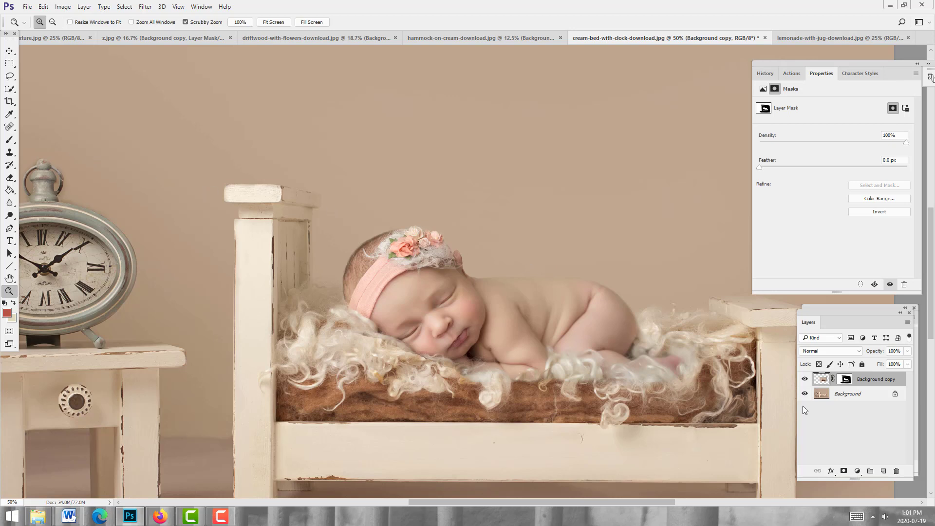
click(840, 381)
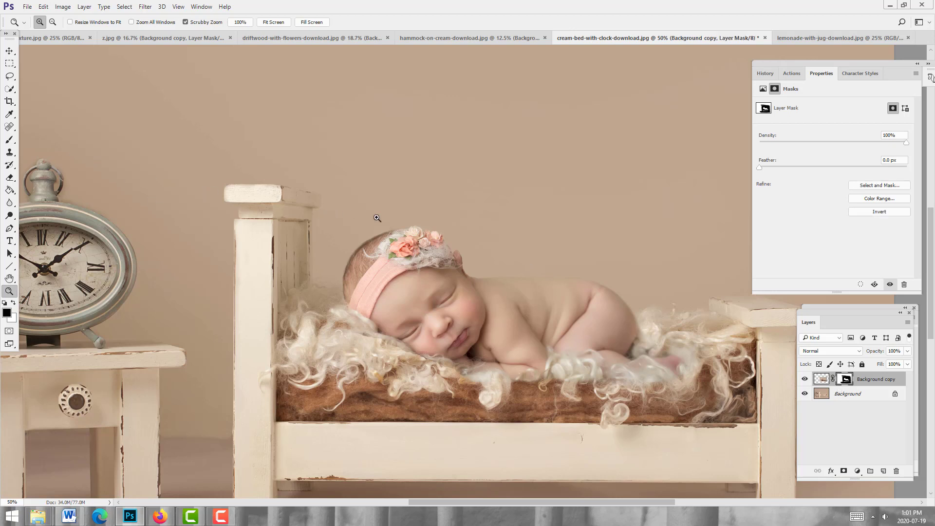
click(9, 140)
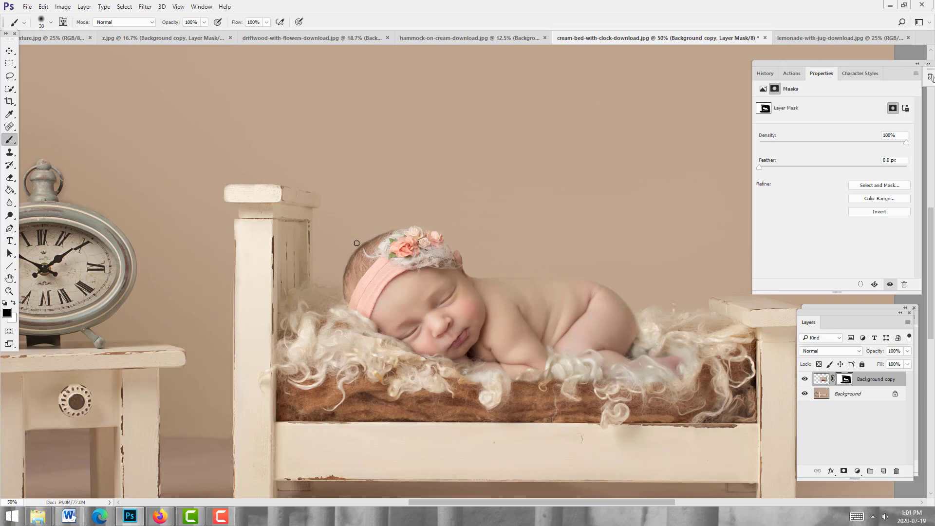
Examine how the newborn blends into the cream bed scene, both in the full composite and up close
click(9, 291)
click(52, 22)
click(485, 250)
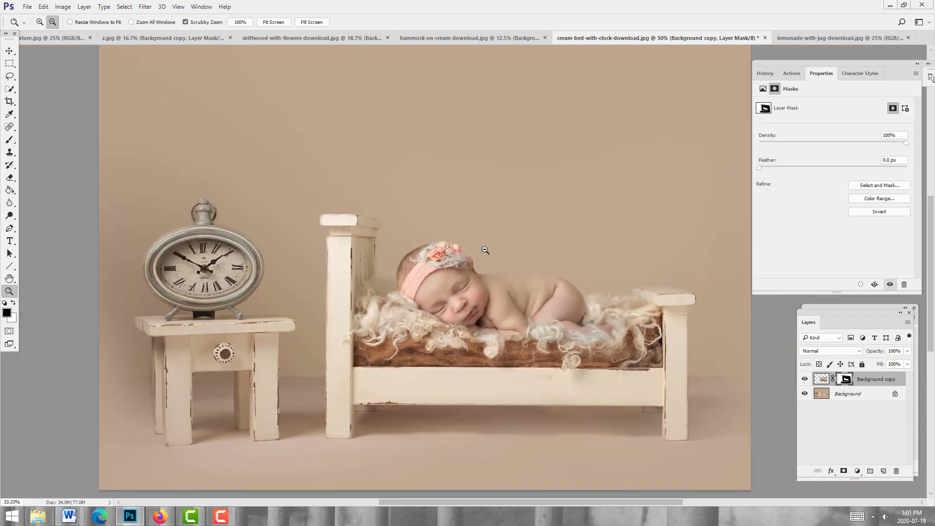
click(486, 250)
click(596, 252)
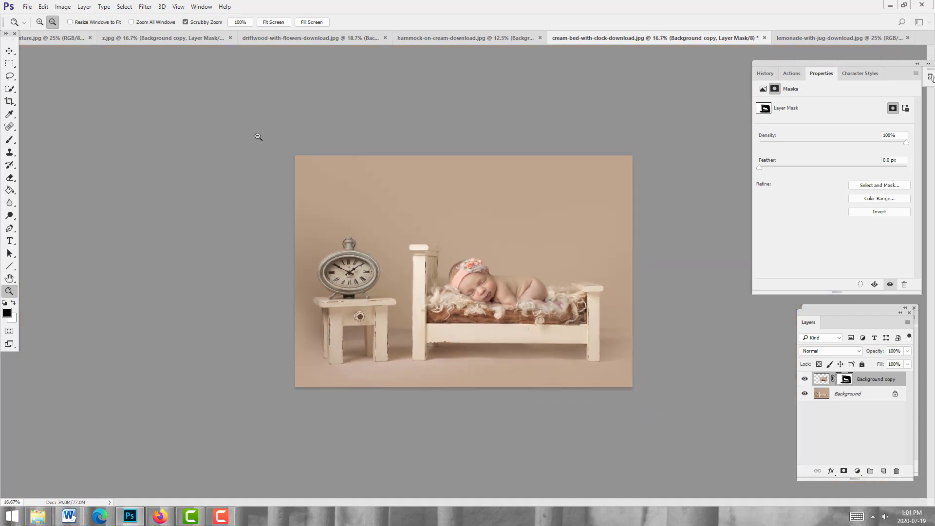
click(40, 23)
click(468, 268)
click(466, 254)
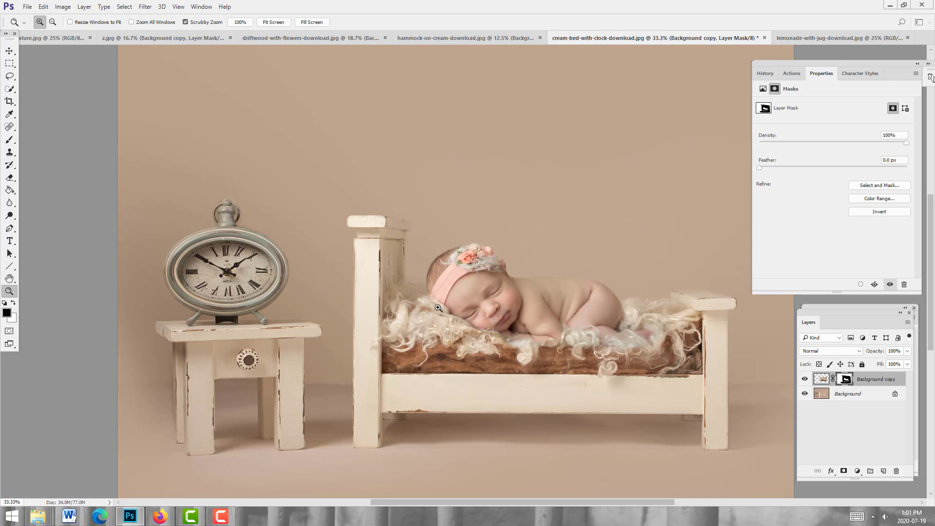
Add an empty layer above the newborn and sample the clock frame's grey-green, #bec1b6, as the foreground colour
click(878, 383)
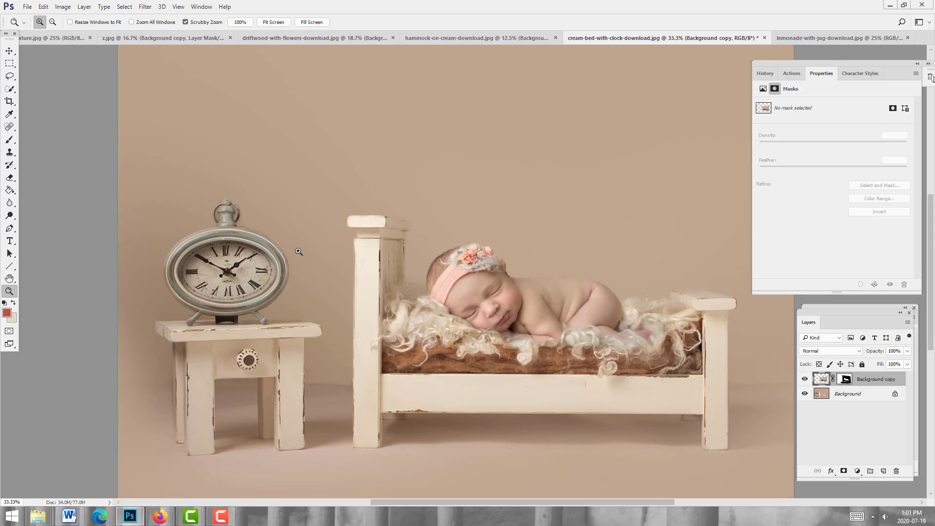
click(883, 471)
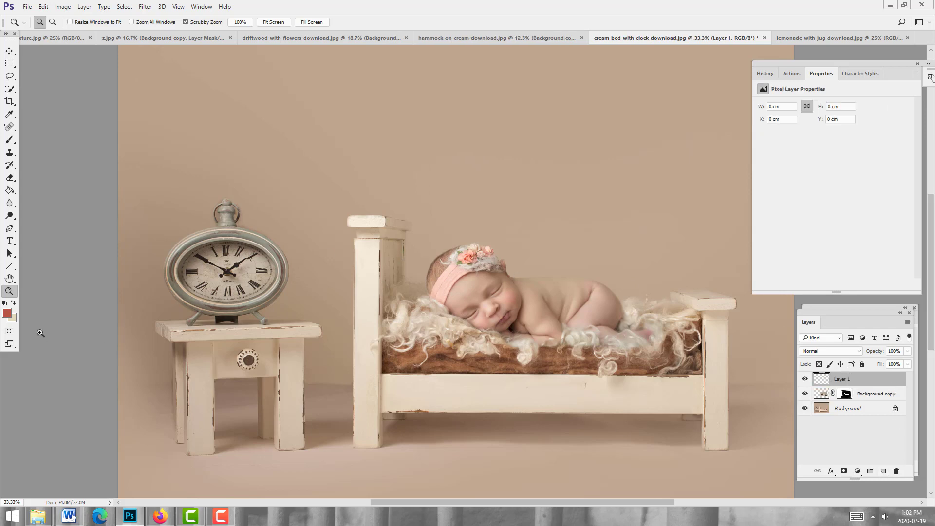
click(6, 314)
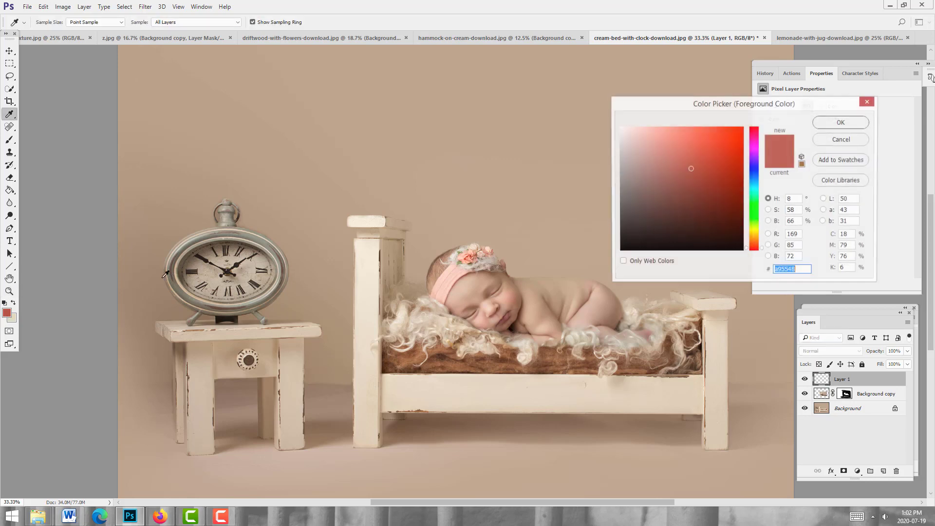
click(199, 238)
click(200, 235)
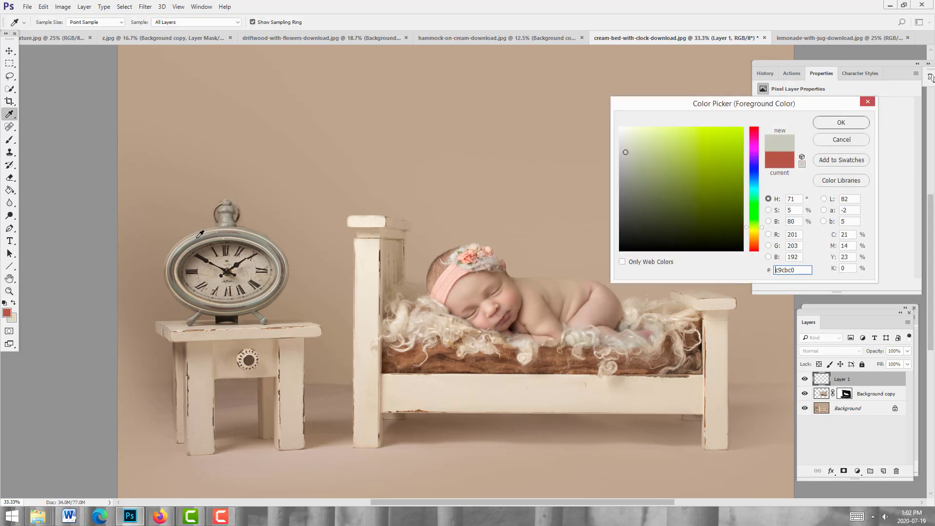
click(200, 235)
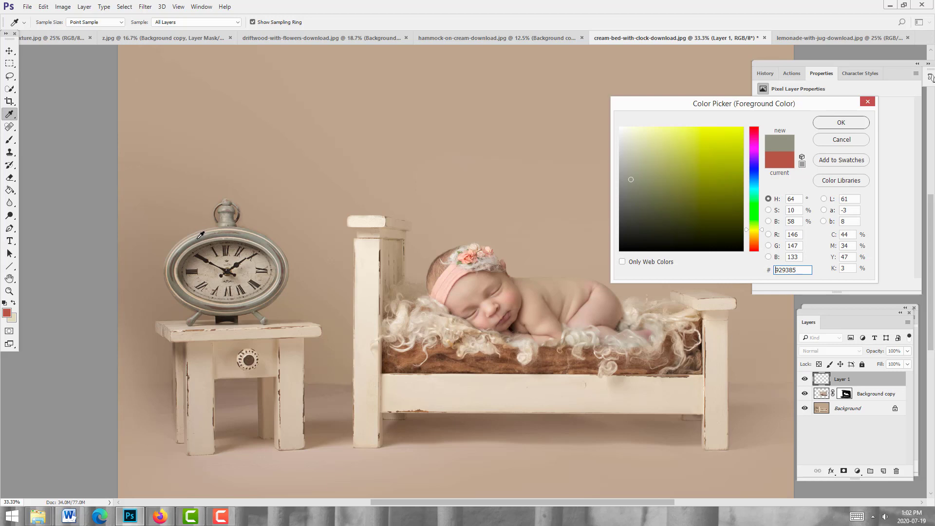
click(197, 235)
click(196, 237)
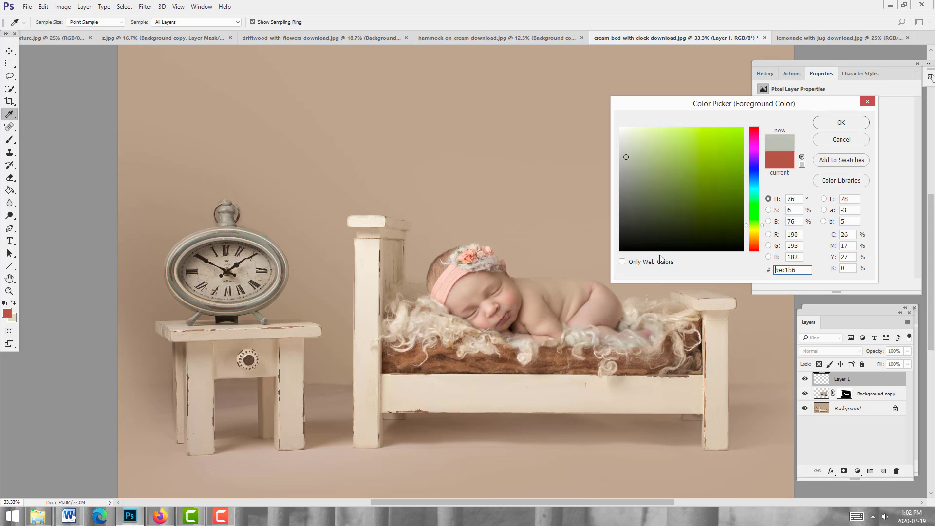
click(842, 122)
Fill the new layer with the sampled grey-green and hide it behind a black layer mask
key(z)
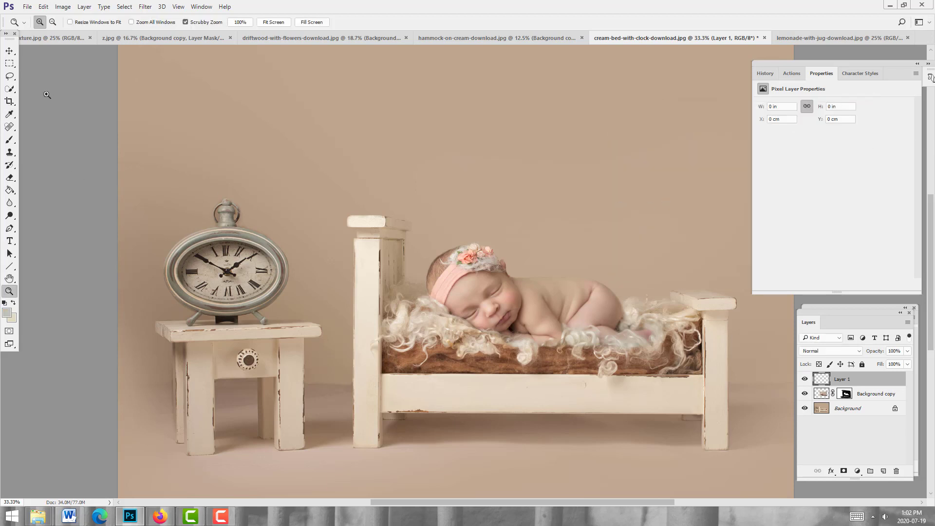
click(9, 190)
click(459, 239)
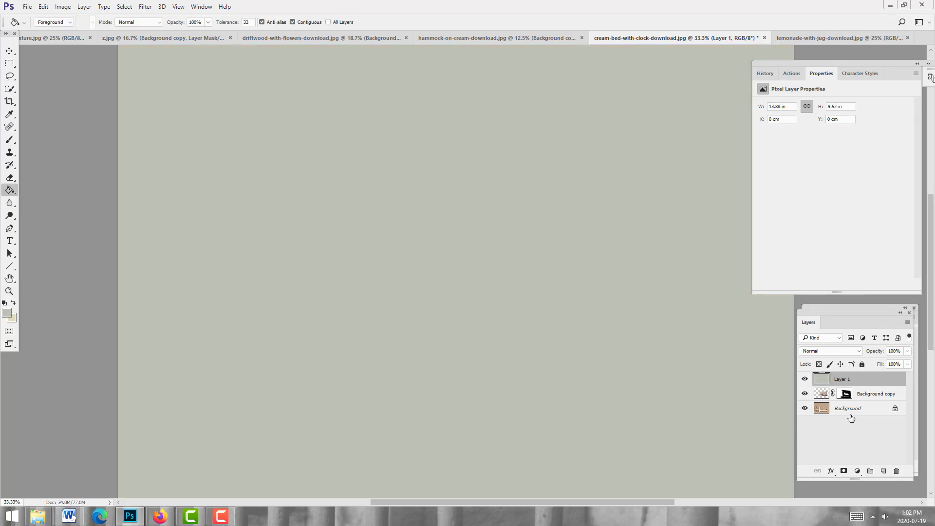
alt+click(844, 472)
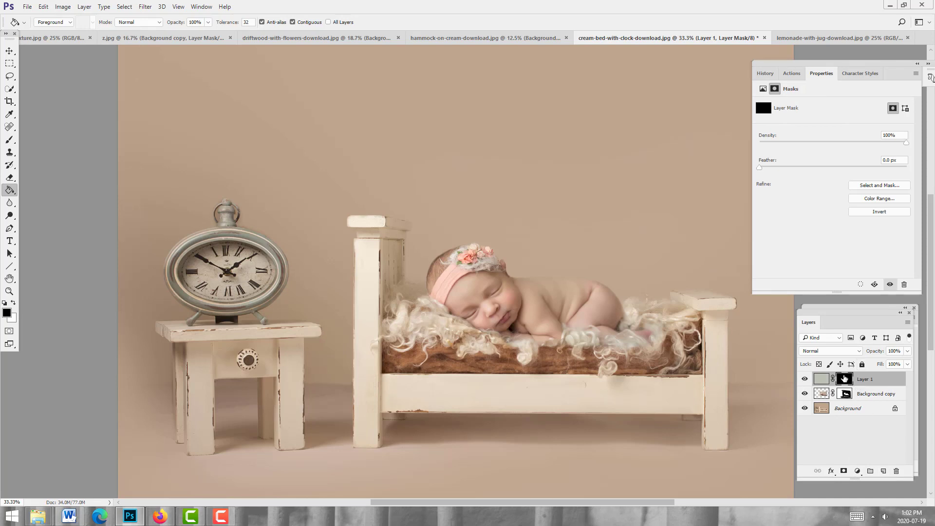
Ready a white brush and set the grey-green layer's blend mode to Color
click(13, 303)
click(9, 139)
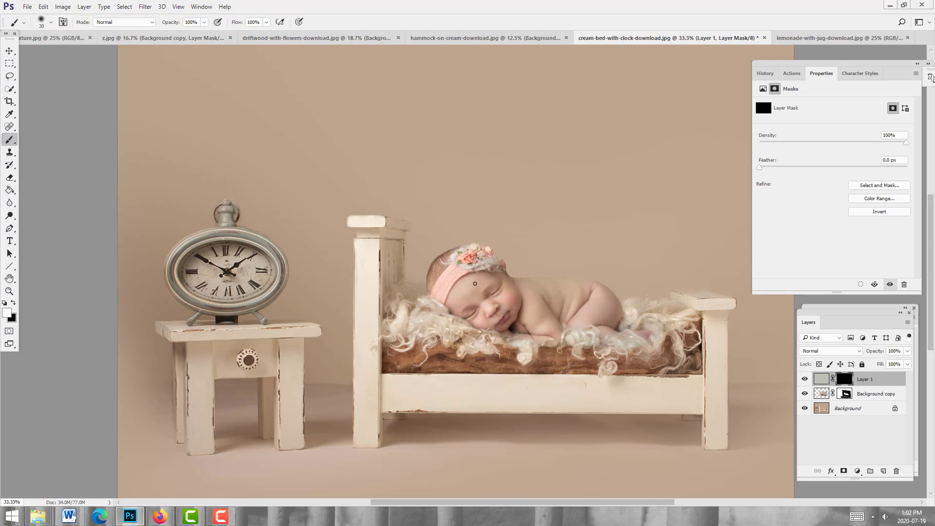
click(858, 351)
click(839, 338)
Paint white on the colour layer's mask over the baby's pink headband to tint the band grey-green
click(9, 291)
drag(474, 292, 516, 291)
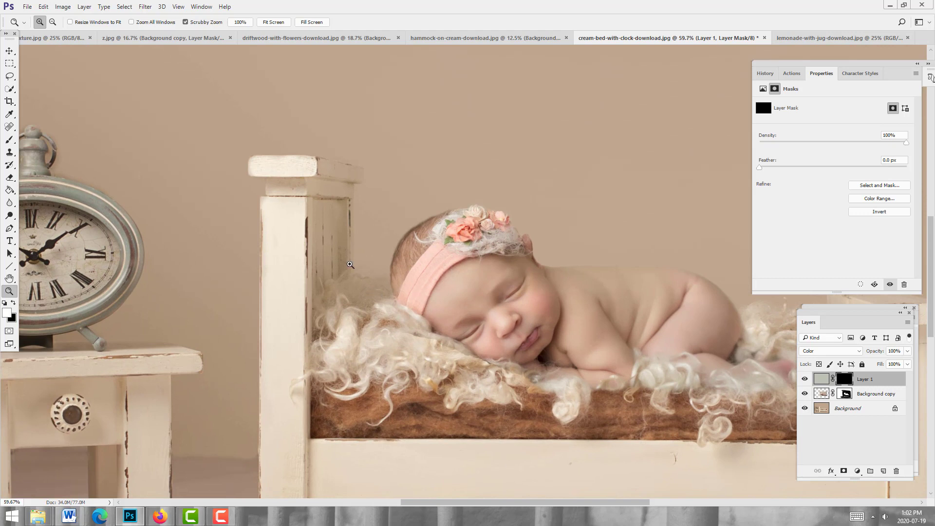
click(9, 139)
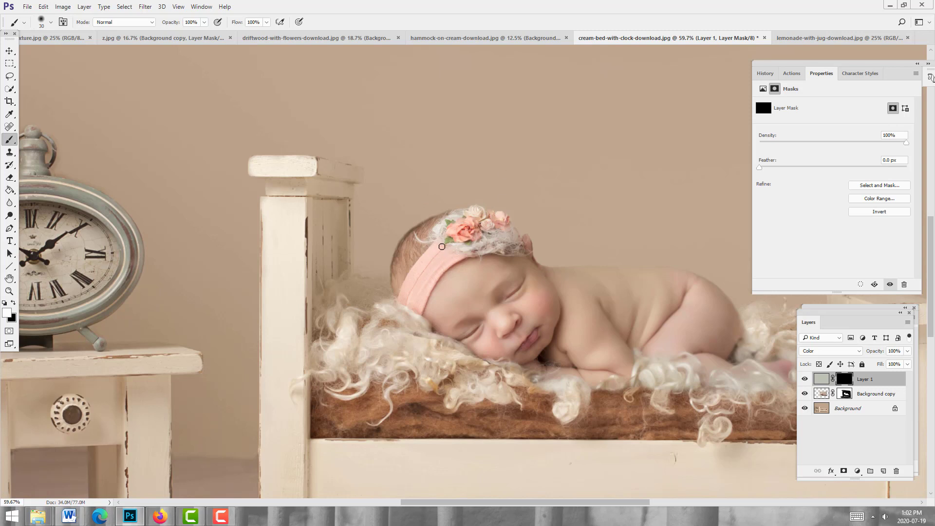
mouse_move(438, 249)
mouse_down()
mouse_move(453, 242)
mouse_move(428, 255)
mouse_move(402, 301)
mouse_move(417, 310)
mouse_move(431, 269)
mouse_move(416, 293)
mouse_move(446, 254)
mouse_move(454, 260)
mouse_up()
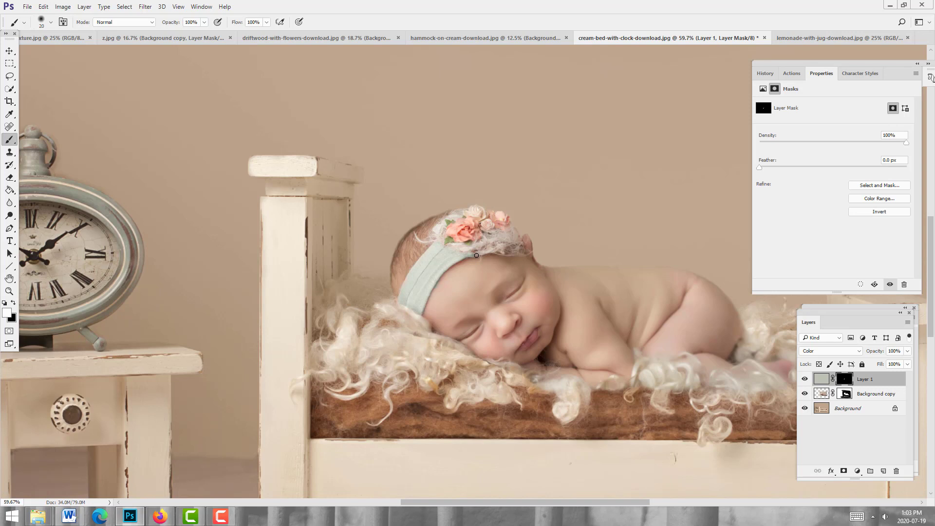
Tint the headband's flowers grey-green on the colour layer's mask, adjusting the brush size and finishing at 15
key(x)
key(x)
key(bracketright)
key(bracketright)
key(bracketright)
key(bracketright)
key(bracketright)
key(bracketright)
key(bracketleft)
key(bracketleft)
key(bracketleft)
key(bracketleft)
key(bracketleft)
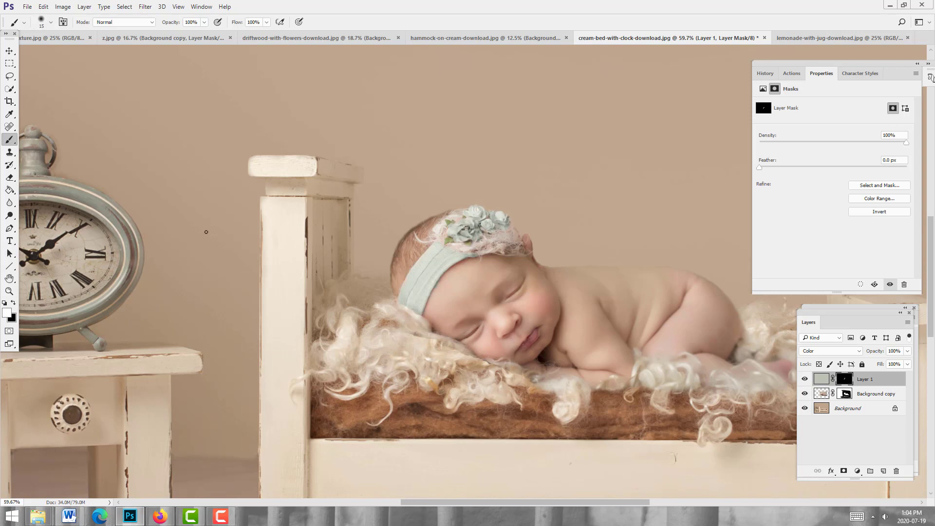
Compare the recoloured headband with the clock in the wider composite and check the colour layer's opacity
click(9, 291)
click(53, 22)
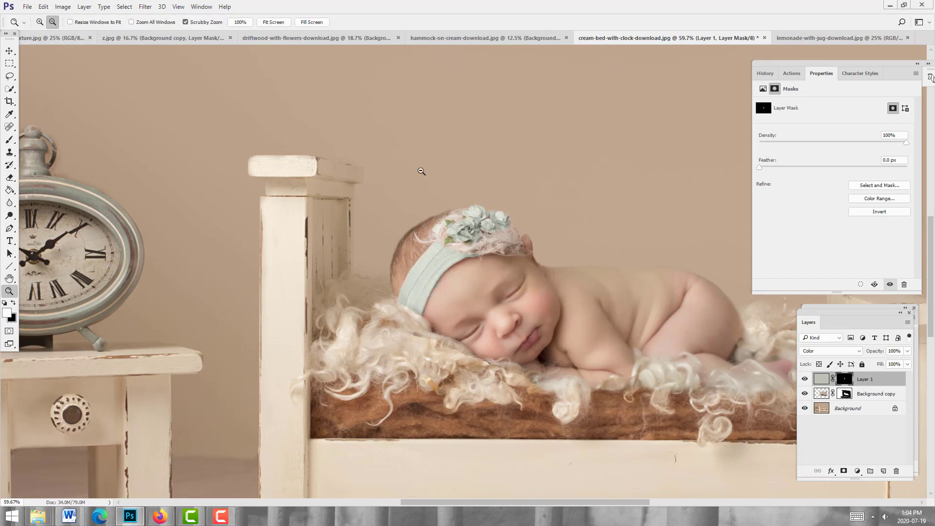
click(418, 169)
click(418, 169)
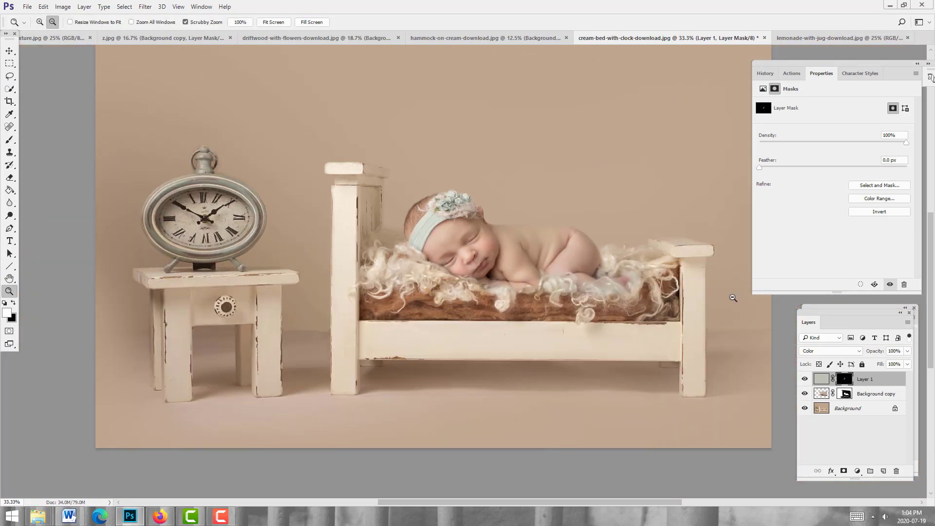
click(908, 351)
scroll(465, 217, up, 5)
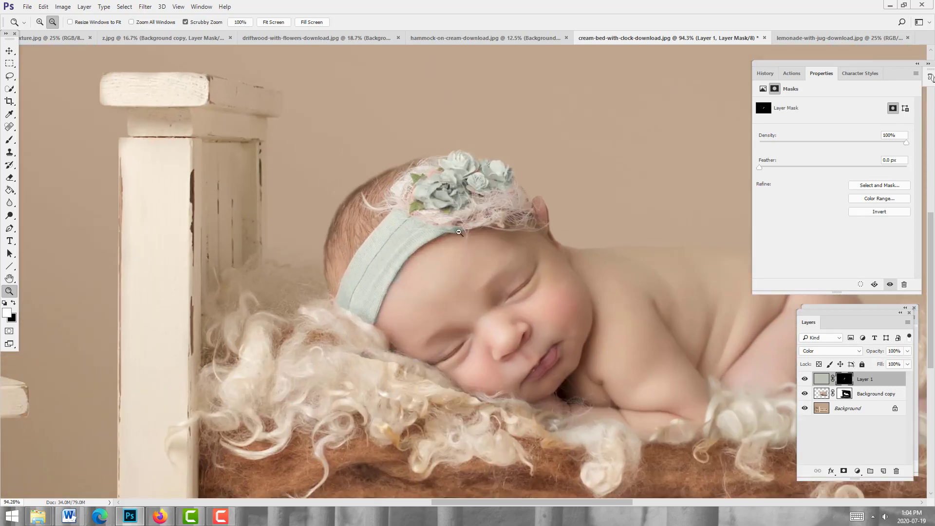
Brush the colour layer's mask lightly around the headband's flowers at 53% opacity and 40% flow
click(9, 140)
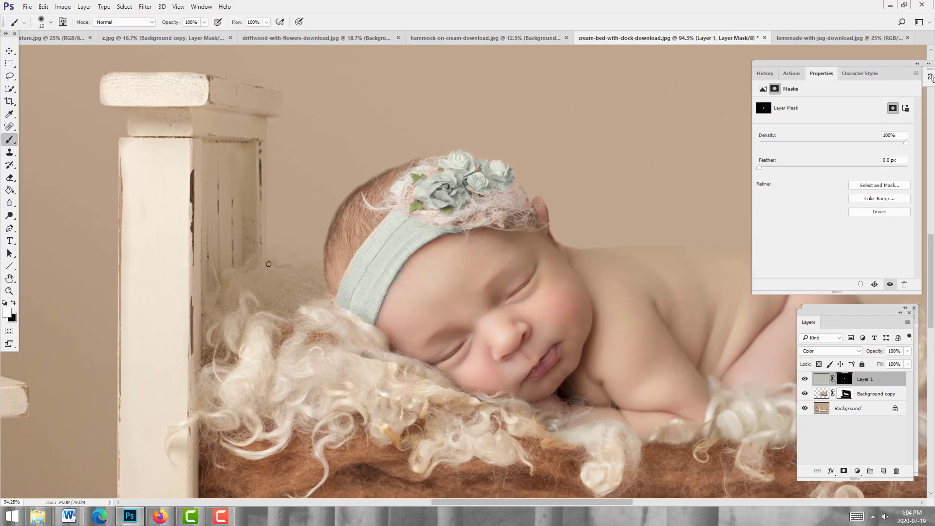
click(205, 22)
click(181, 34)
click(266, 22)
click(457, 319)
key(x)
key(bracketright)
key(bracketright)
key(x)
Undo the last brush stroke through the history and reduce the brush size to 9
click(765, 74)
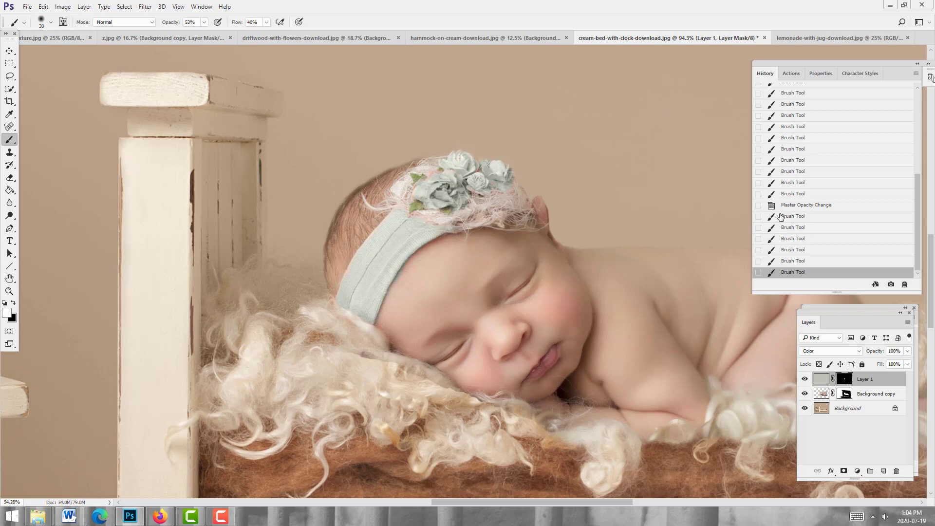
click(788, 263)
key(bracketleft)
key(bracketleft)
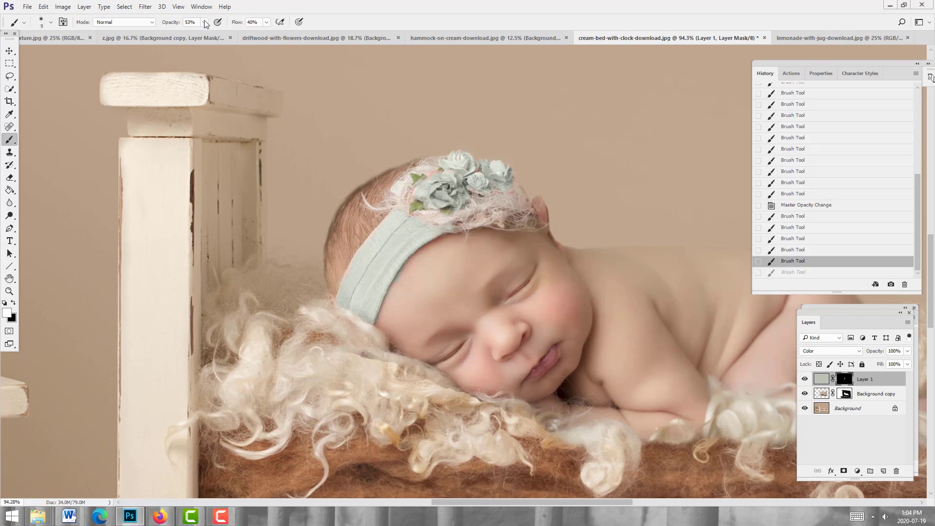
Paint white over the headband's flowers and nearby fluff on the mask at 41% opacity, 26% flow and brush size 15
key(4)
key(1)
key(shift+2)
key(shift+6)
key(bracketright)
key(bracketright)
mouse_move(411, 198)
mouse_down()
mouse_move(414, 180)
mouse_move(445, 168)
mouse_move(439, 161)
mouse_move(414, 212)
mouse_move(464, 217)
mouse_move(478, 166)
mouse_move(457, 160)
mouse_up()
drag(438, 173, 424, 189)
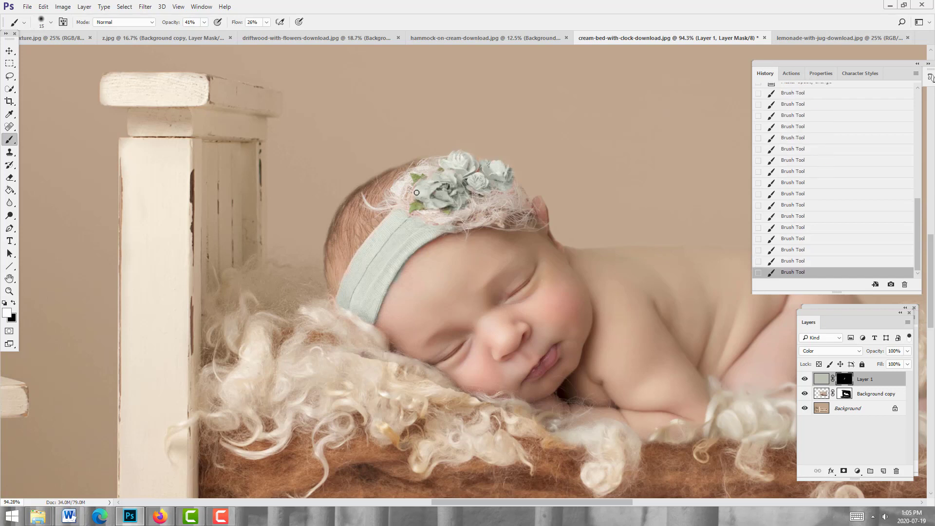
Try a light blue headband by filling the colour layer with b0ceda
click(9, 291)
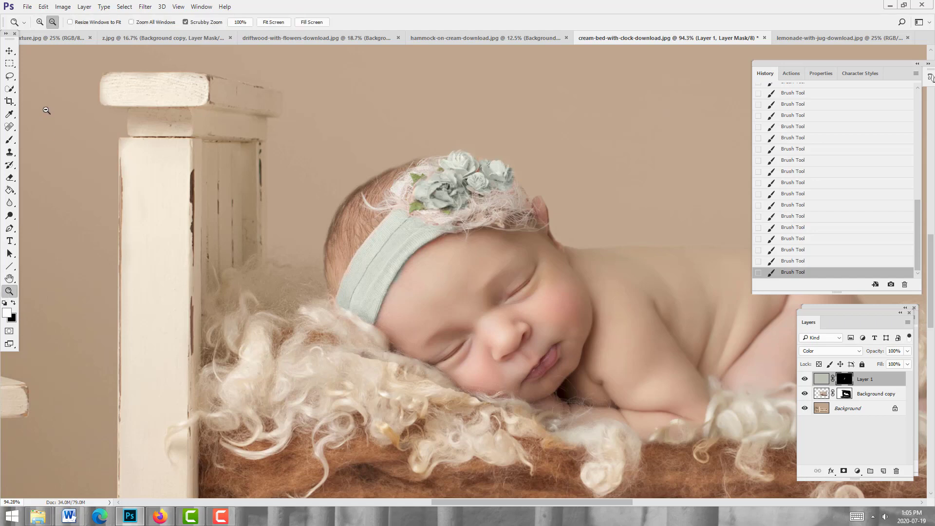
click(53, 22)
click(421, 250)
click(503, 265)
click(503, 265)
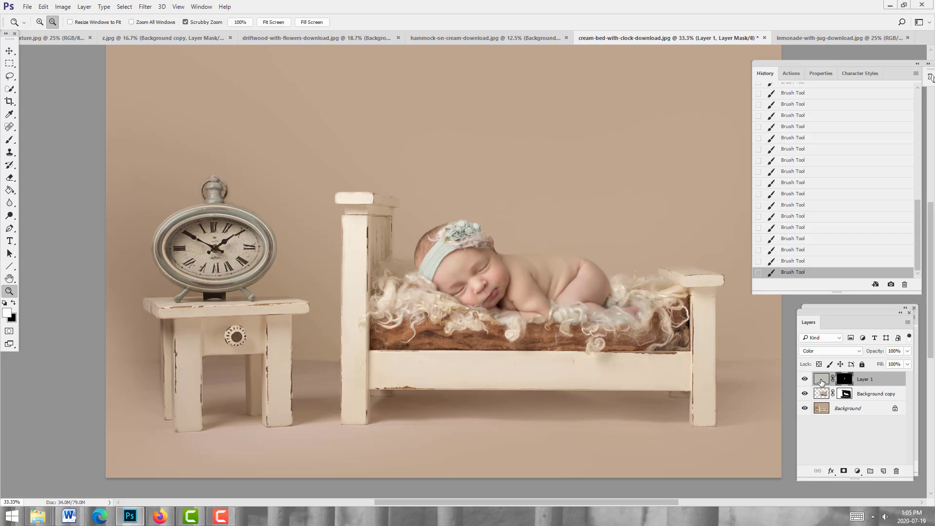
click(822, 380)
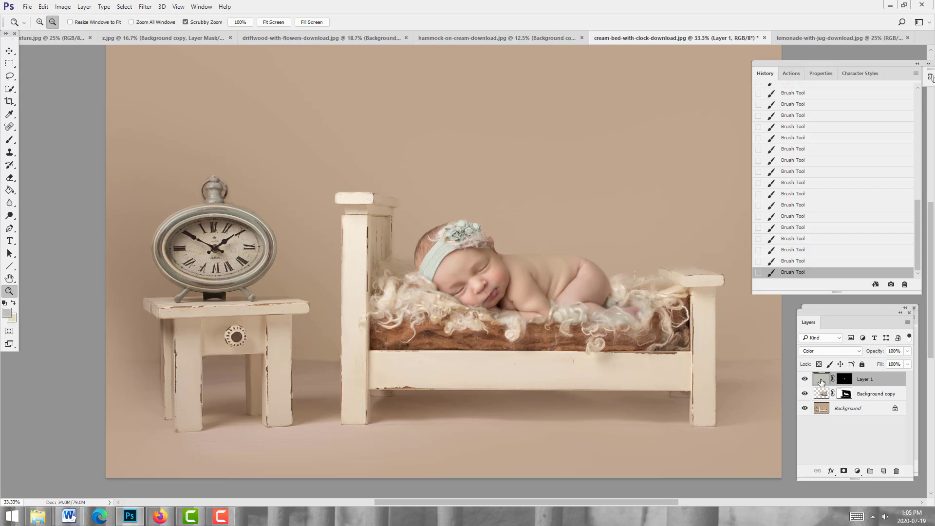
key(i)
click(7, 312)
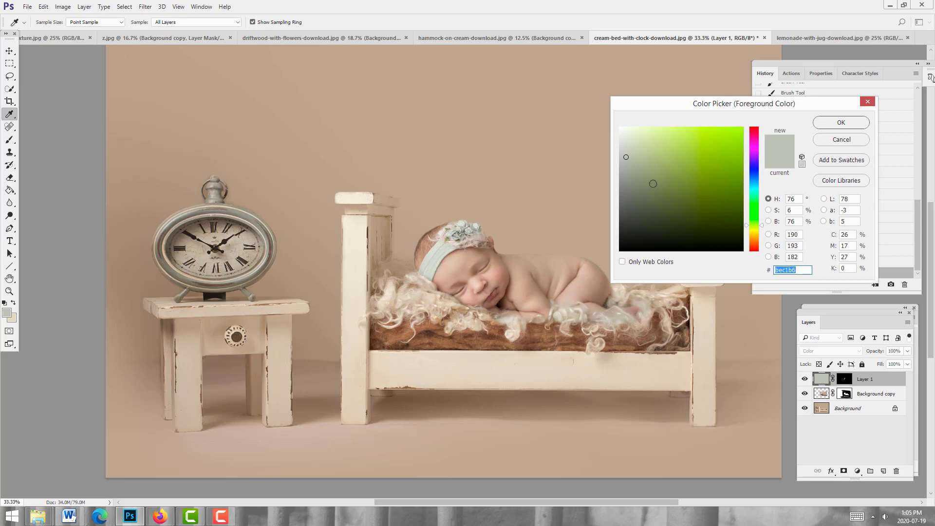
click(754, 185)
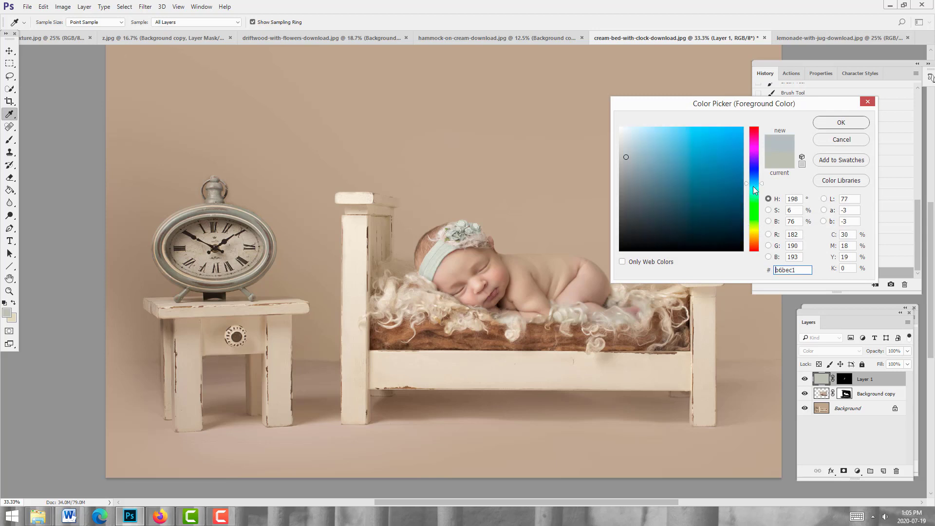
click(643, 145)
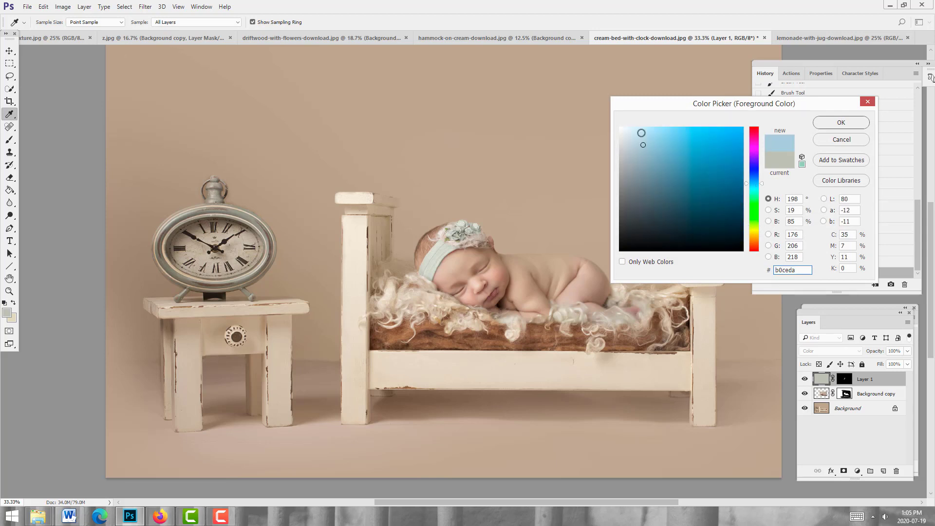
click(841, 122)
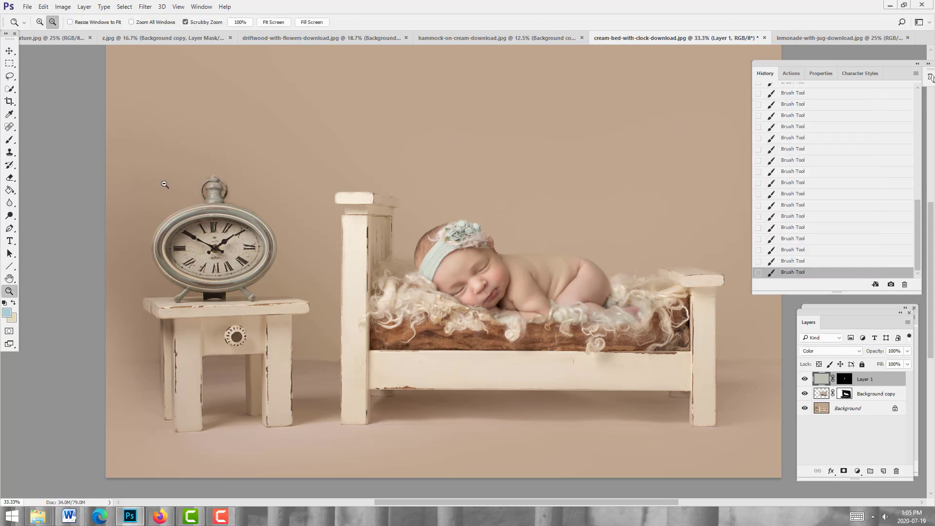
key(z)
click(10, 190)
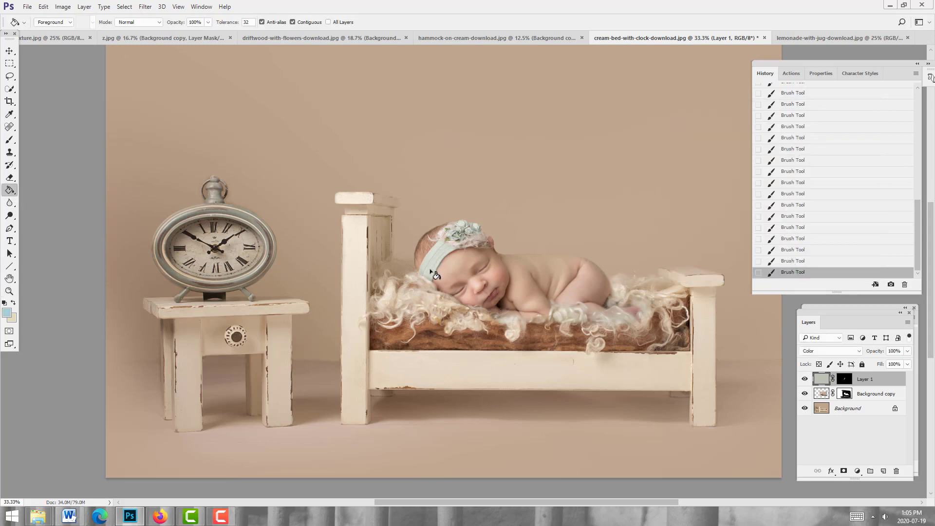
click(477, 245)
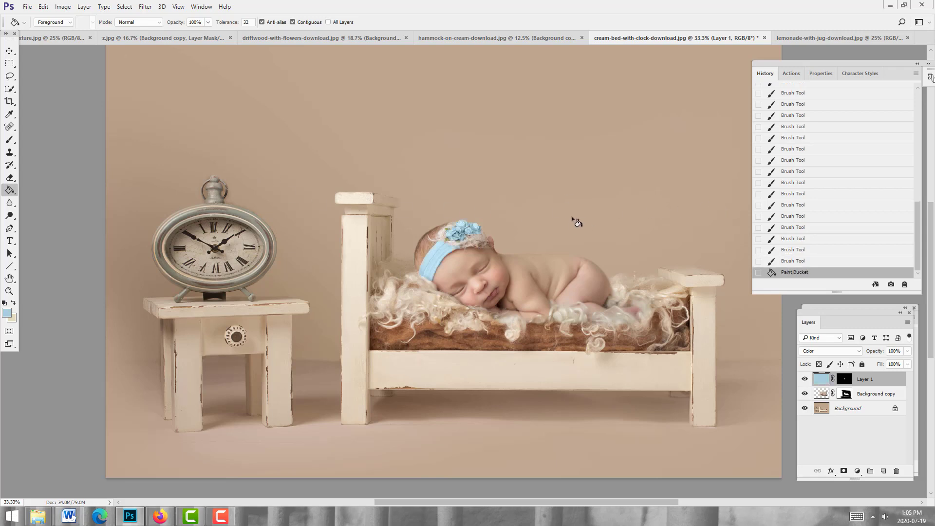
Try a purple fill on the colour layer, and undo both trial fills through the history
click(7, 312)
click(760, 152)
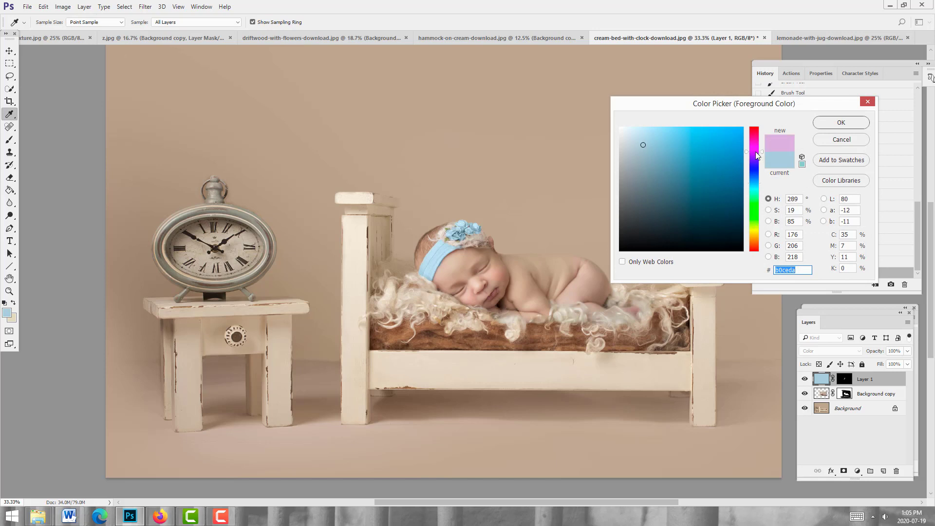
click(644, 159)
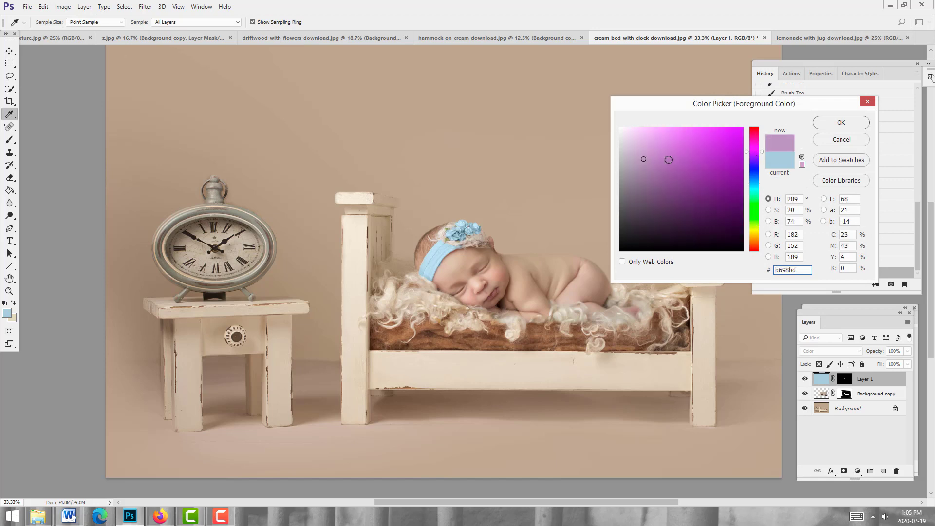
click(844, 126)
click(491, 264)
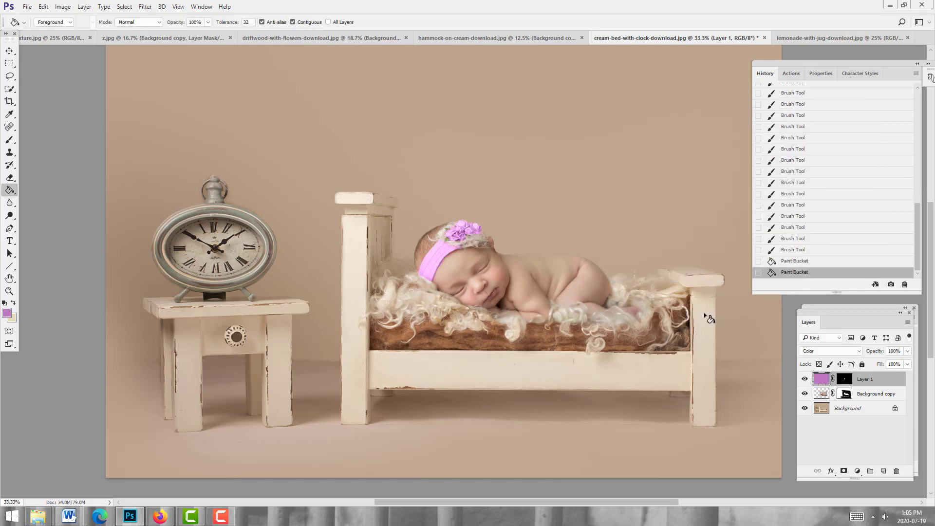
click(801, 250)
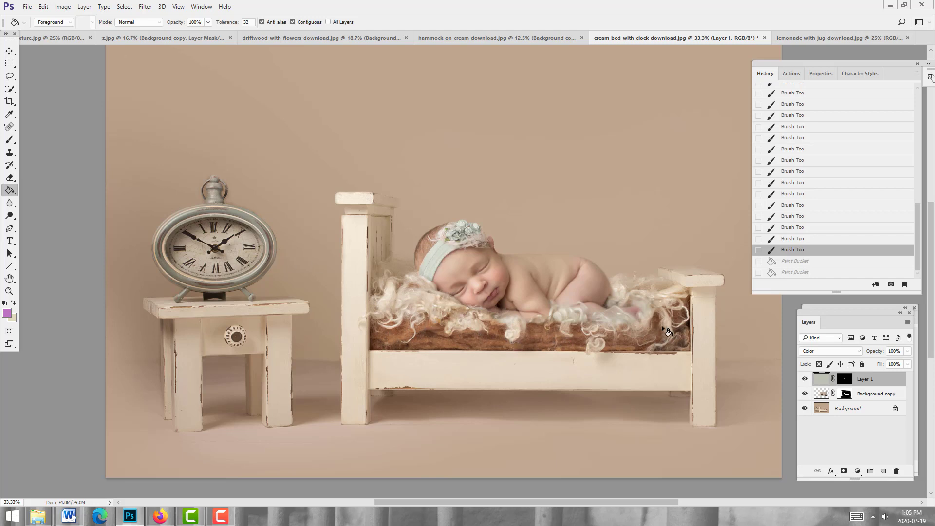
Paint white on the colour layer's mask over the head end of the brown mattress at 100% opacity and 100% flow
click(844, 379)
key(d)
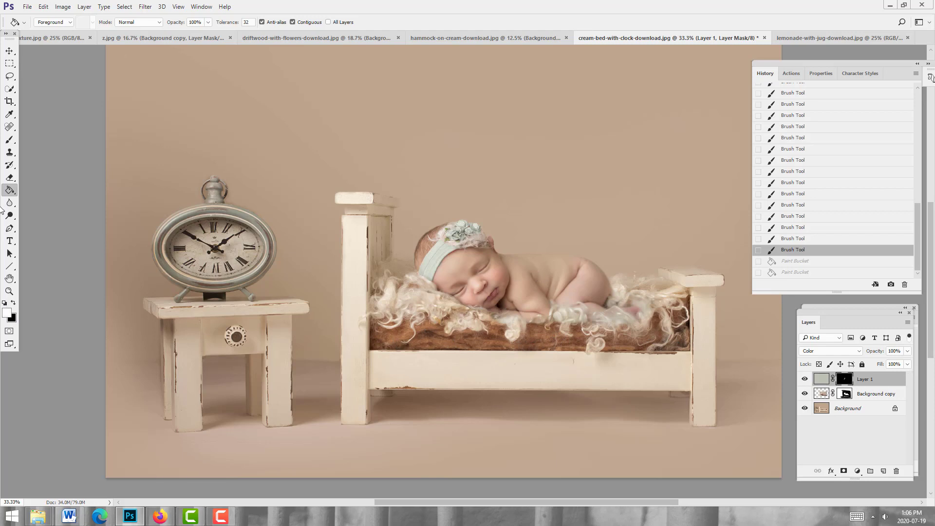
click(9, 140)
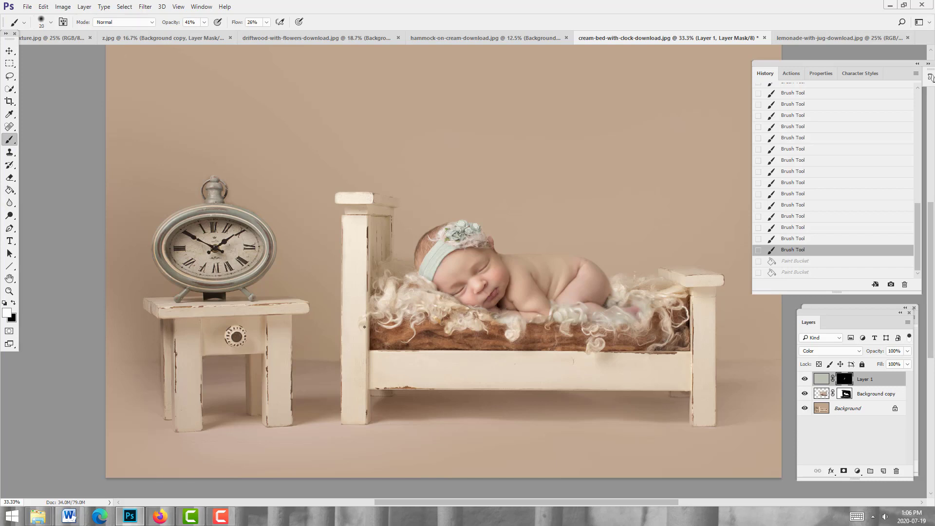
click(203, 22)
drag(206, 30, 299, 32)
click(267, 22)
mouse_move(435, 331)
mouse_down()
mouse_move(422, 329)
mouse_move(418, 345)
mouse_move(406, 325)
mouse_move(409, 332)
mouse_move(376, 336)
mouse_up()
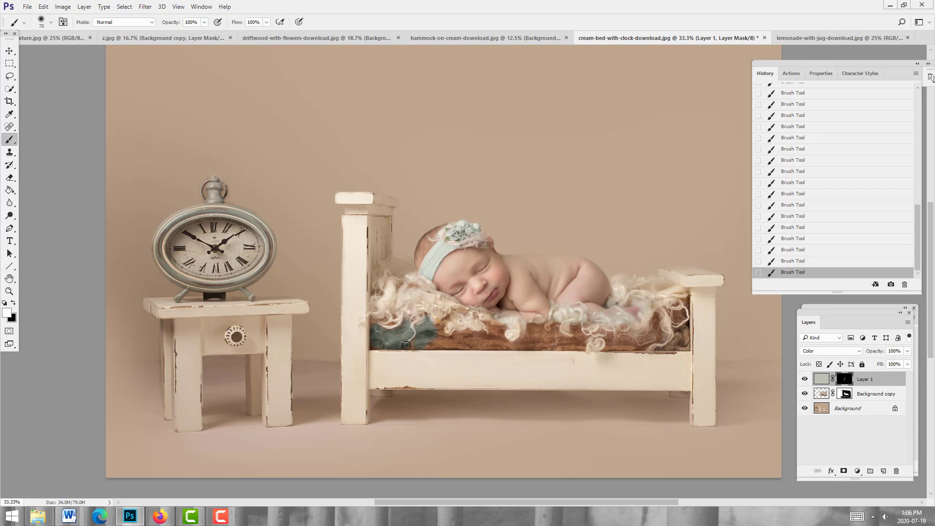
key(bracketleft)
key(bracketleft)
key(bracketleft)
key(bracketleft)
key(bracketleft)
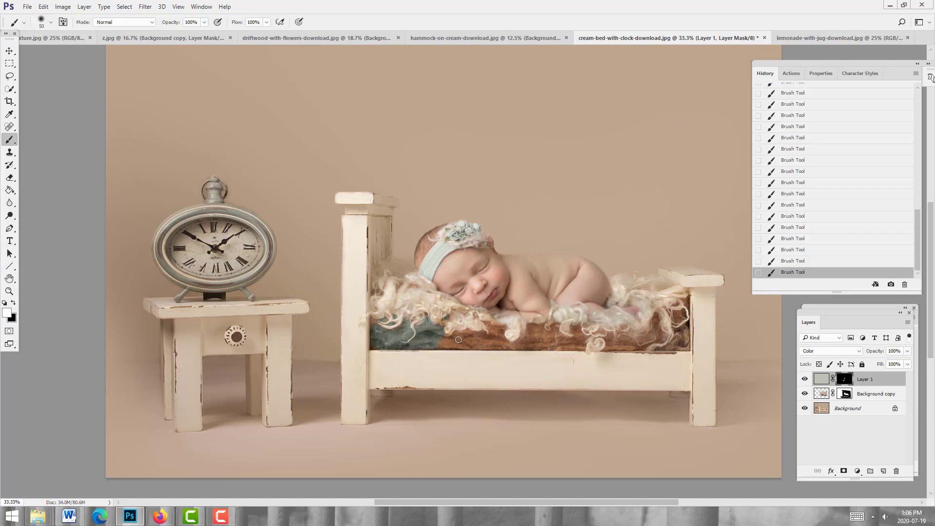
Paint the rest of the mattress white on the mask at brush size 70, touch up spill, and make black the foreground colour
key(x)
drag(447, 342, 441, 344)
key(bracketright)
key(x)
mouse_move(437, 343)
mouse_down()
mouse_move(461, 343)
mouse_move(444, 337)
mouse_move(457, 335)
mouse_move(472, 343)
mouse_move(427, 346)
mouse_move(470, 333)
mouse_move(483, 344)
mouse_move(473, 346)
mouse_move(493, 345)
mouse_move(489, 324)
mouse_move(501, 330)
mouse_move(498, 345)
mouse_move(554, 328)
mouse_move(552, 343)
mouse_move(532, 347)
mouse_move(562, 347)
mouse_move(559, 335)
mouse_move(573, 343)
mouse_move(574, 329)
mouse_move(575, 344)
mouse_move(554, 346)
mouse_move(619, 340)
mouse_move(607, 339)
mouse_move(613, 334)
mouse_move(606, 350)
mouse_move(628, 348)
mouse_move(655, 325)
mouse_move(672, 349)
mouse_move(685, 338)
mouse_move(682, 314)
mouse_move(679, 329)
mouse_move(692, 336)
mouse_move(678, 349)
mouse_up()
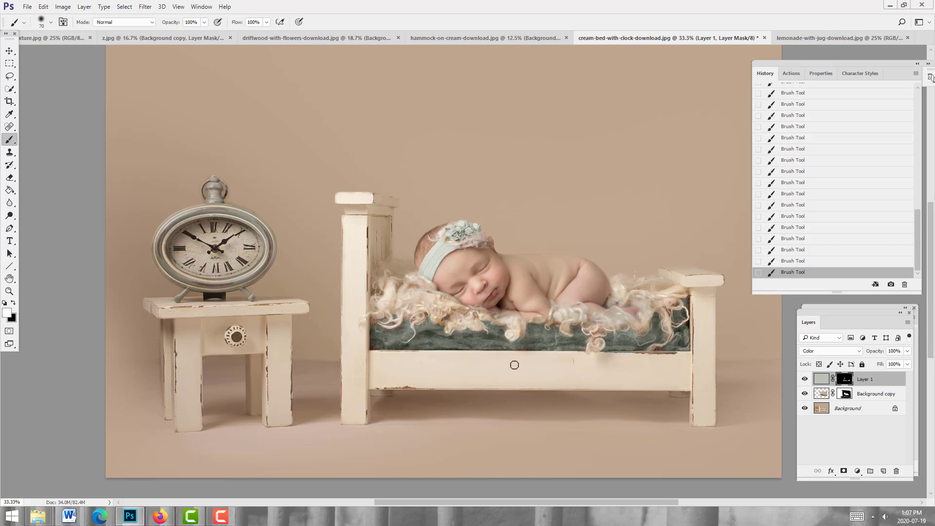
key(x)
key(bracketleft)
click(13, 302)
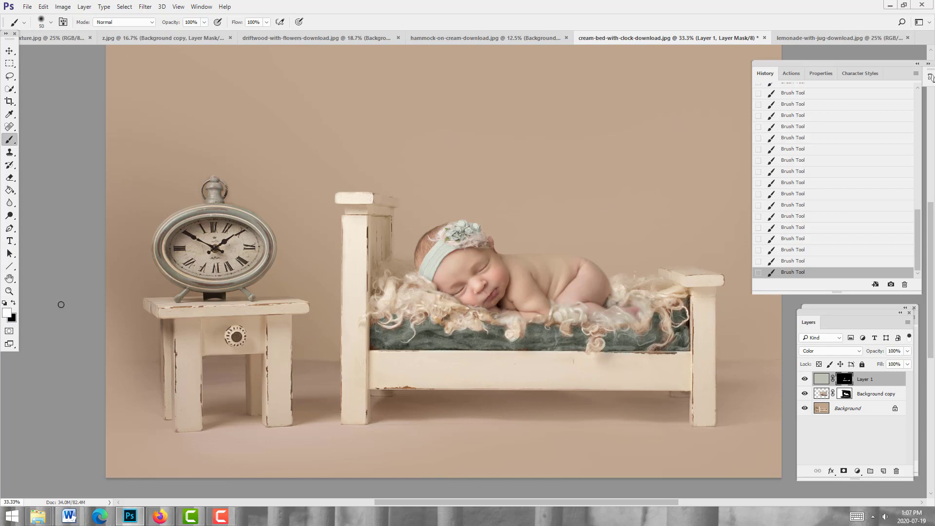
click(13, 303)
Try softening the mattress tint with black at 35% opacity, 42% flow and brush size 200, and undo the last strokes
click(204, 22)
click(171, 34)
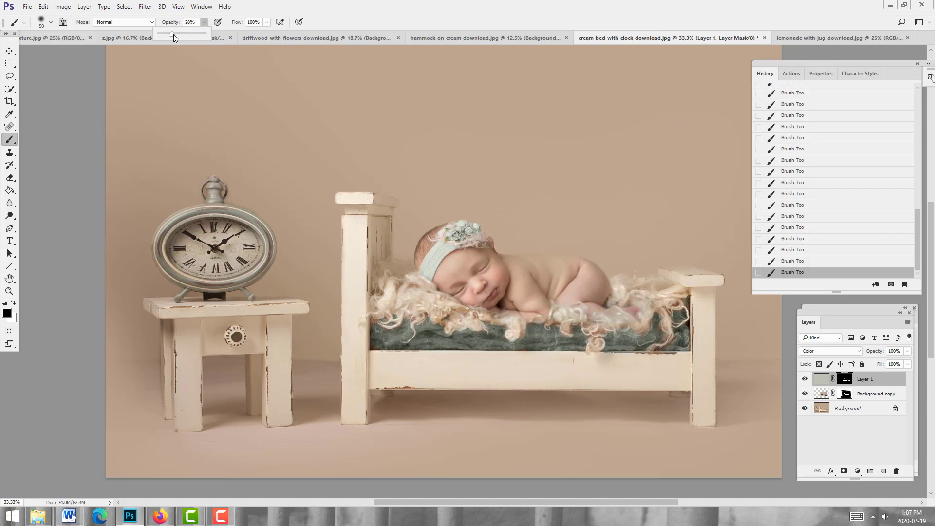
drag(176, 34, 174, 34)
click(266, 22)
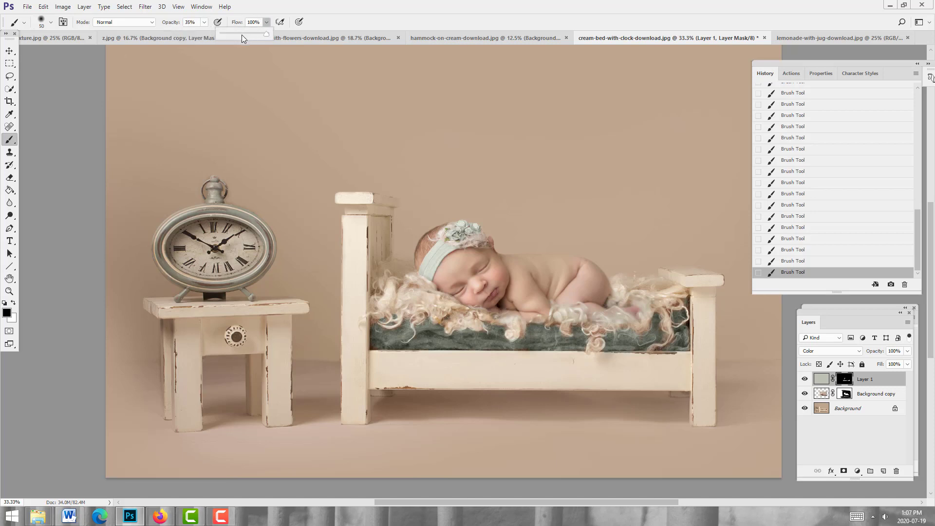
key(Return)
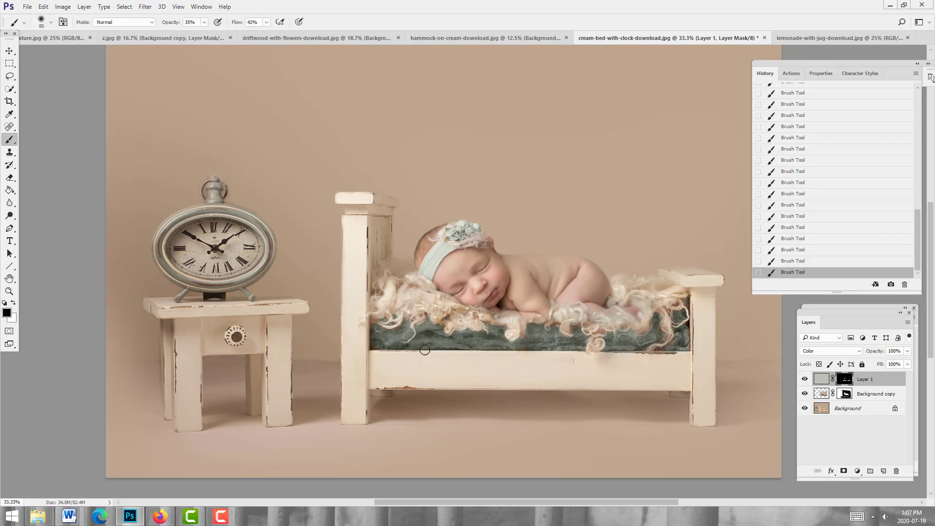
key(bracketright)
key(bracketright)
key(bracketright)
key(bracketright)
key(bracketright)
key(bracketright)
key(bracketright)
key(bracketright)
key(bracketright)
click(793, 262)
click(794, 251)
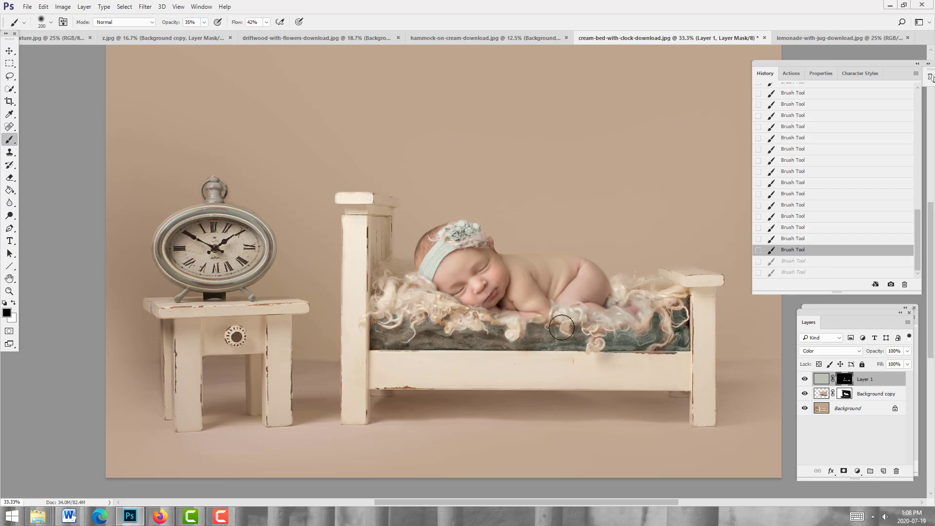
Try brushing more black over the mattress on the mask, and step back through the history to before the softening strokes
mouse_move(682, 329)
mouse_down()
mouse_move(687, 349)
mouse_move(658, 355)
mouse_up()
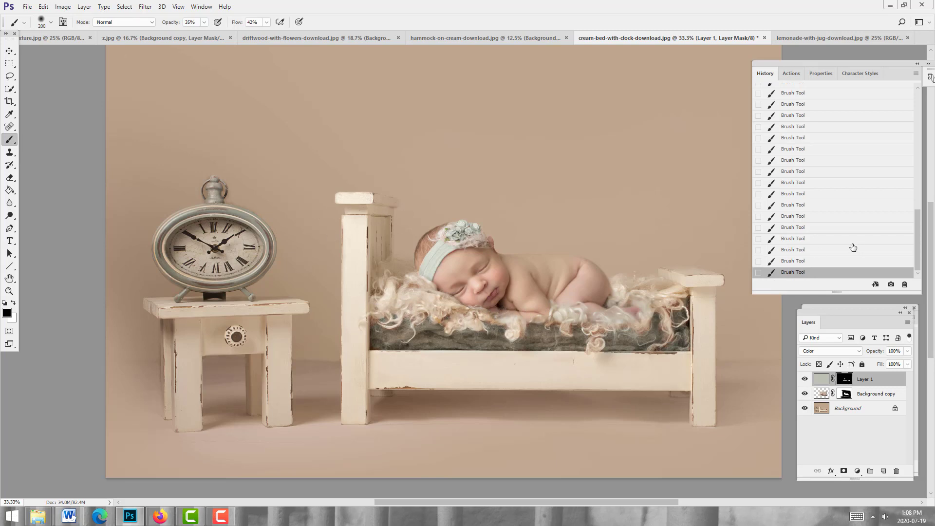
click(810, 252)
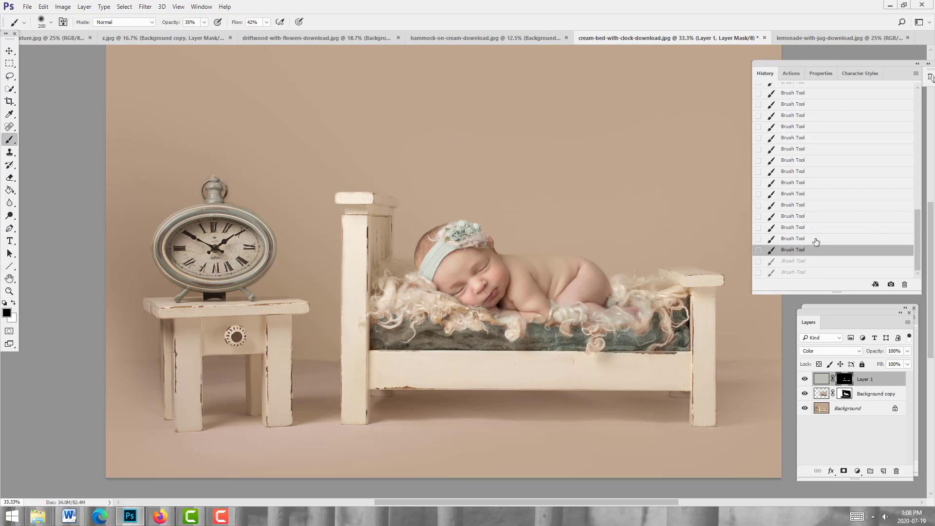
click(814, 240)
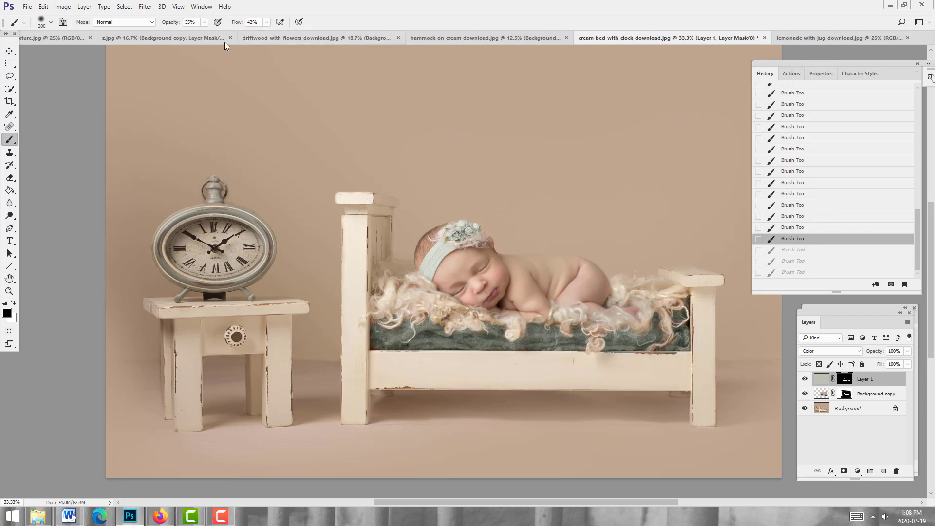
Soften the mattress tint on the mask with black at 25% opacity, 22% flow and brush size 500
click(266, 22)
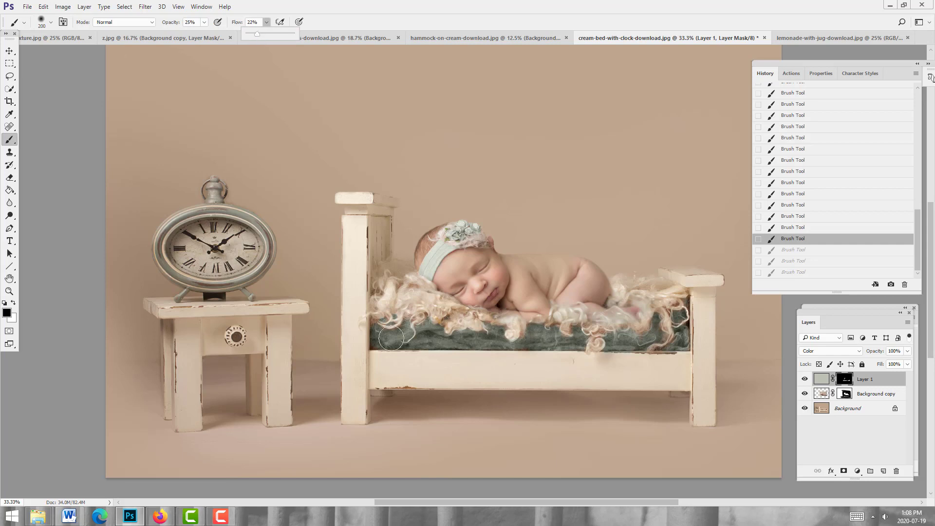
key(bracketright)
key(bracketright)
key(bracketright)
key(bracketright)
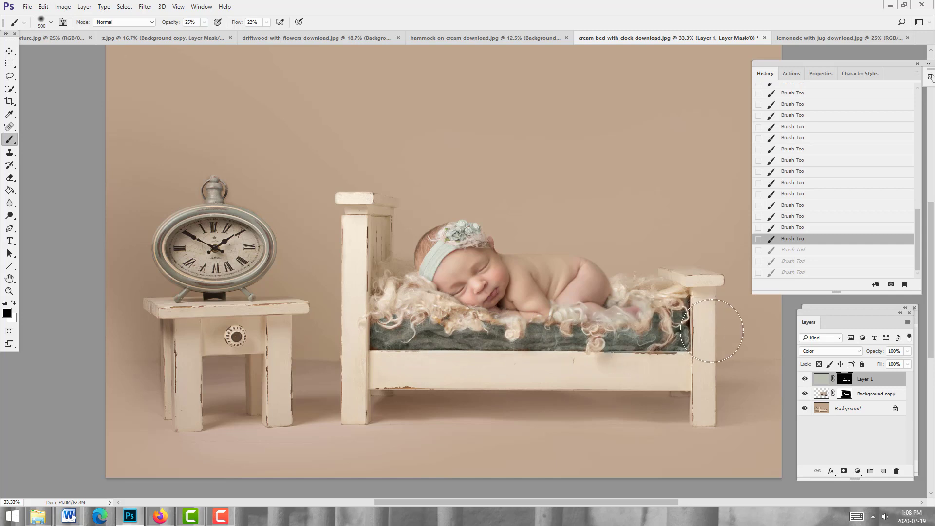
key(ctrl+shift+z)
key(ctrl+shift+z)
key(ctrl+shift+z)
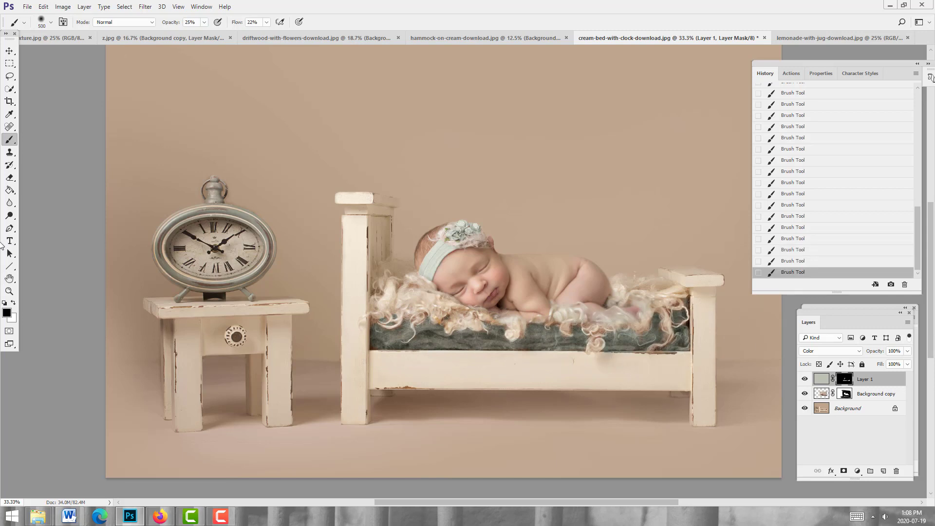
Review the whole cream bed composite, compare it with the driftwood composite, and return to the cream bed document
click(9, 291)
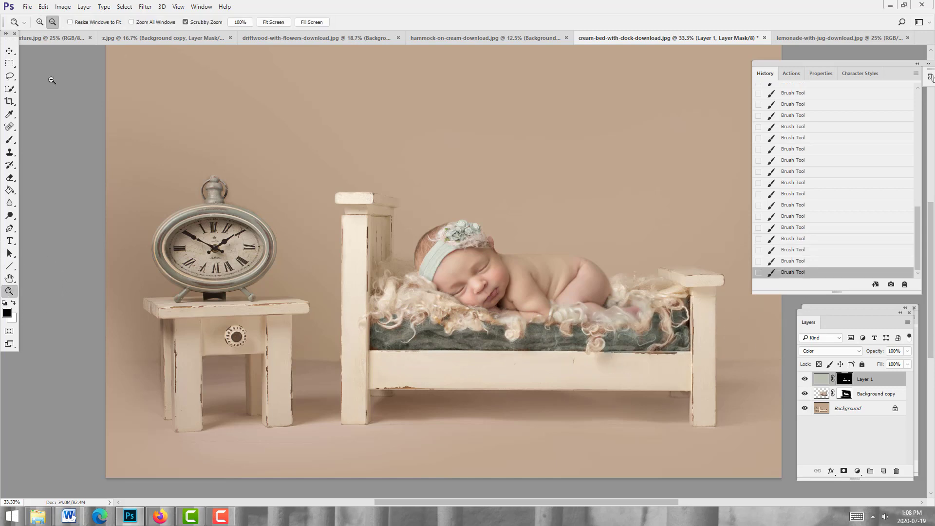
alt+click(336, 242)
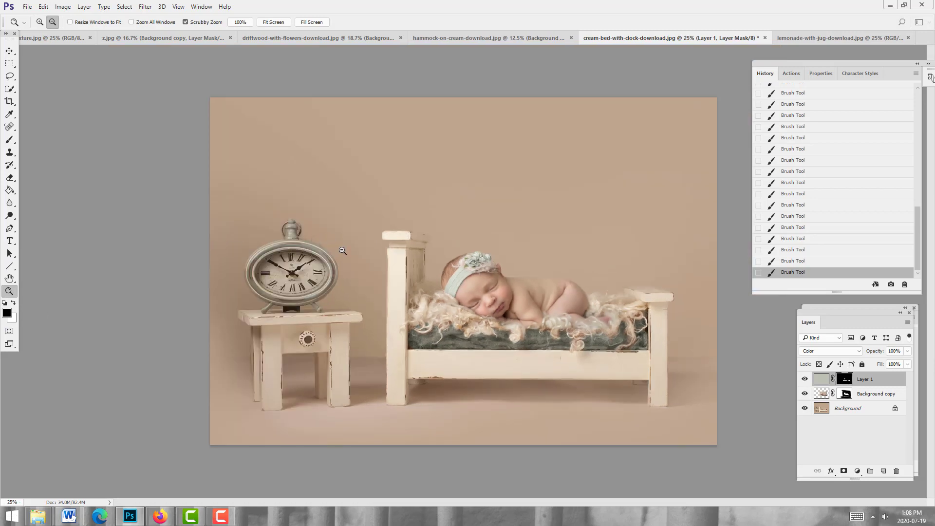
alt+click(674, 265)
mouse_move(641, 265)
mouse_down()
mouse_move(667, 263)
mouse_move(649, 262)
mouse_up()
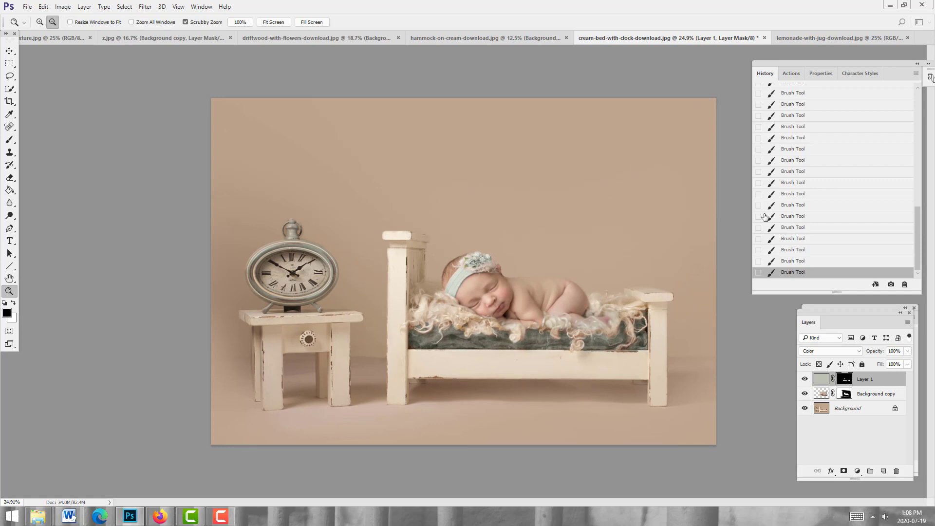
click(10, 51)
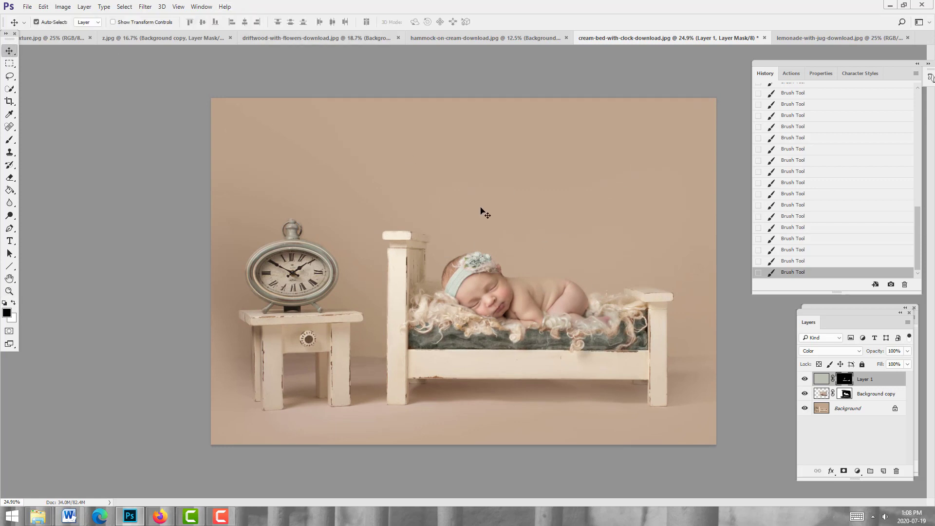
click(171, 37)
click(240, 38)
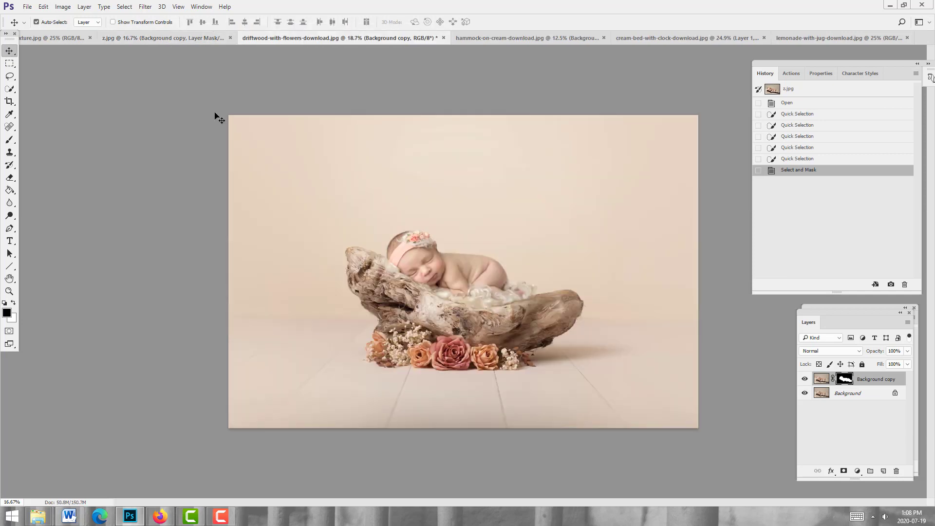
click(711, 38)
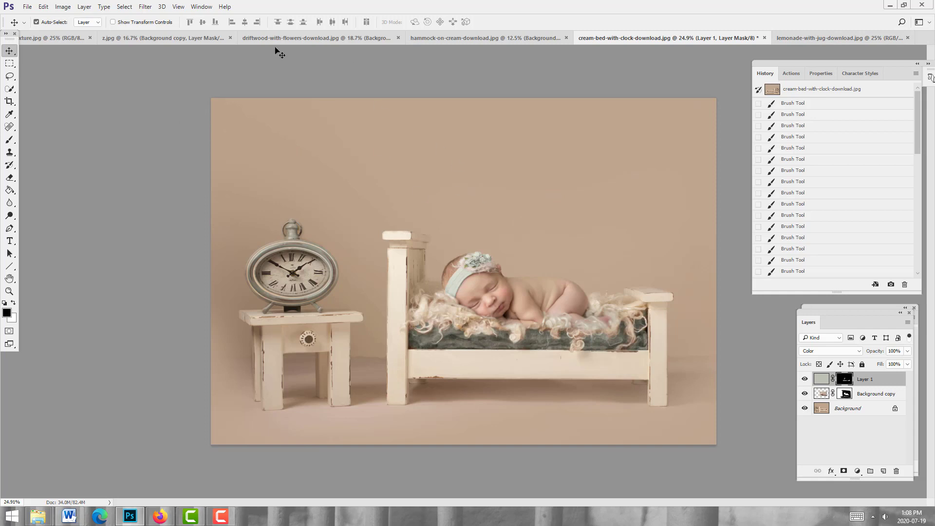
Copy the newborn layer from the driftwood composite into the lemonade backdrop and position it over the fleece on the yellow crate
click(309, 38)
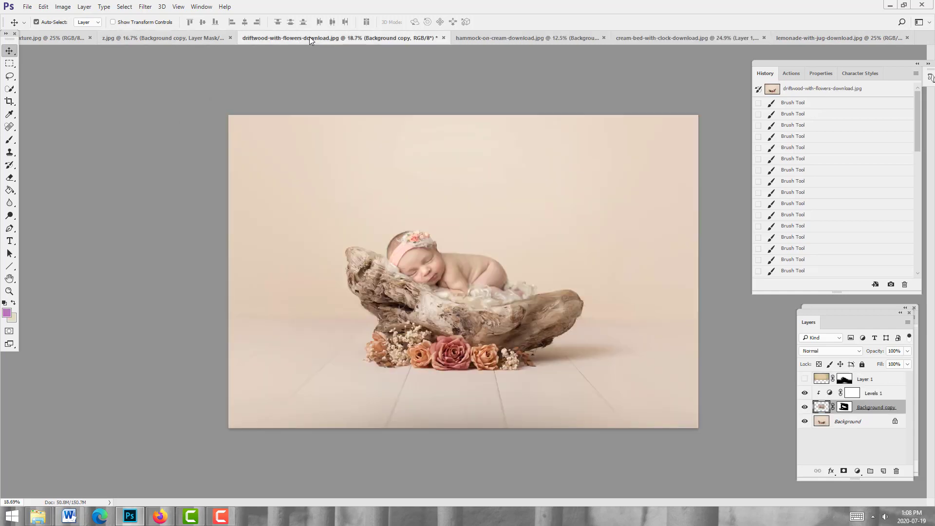
click(168, 39)
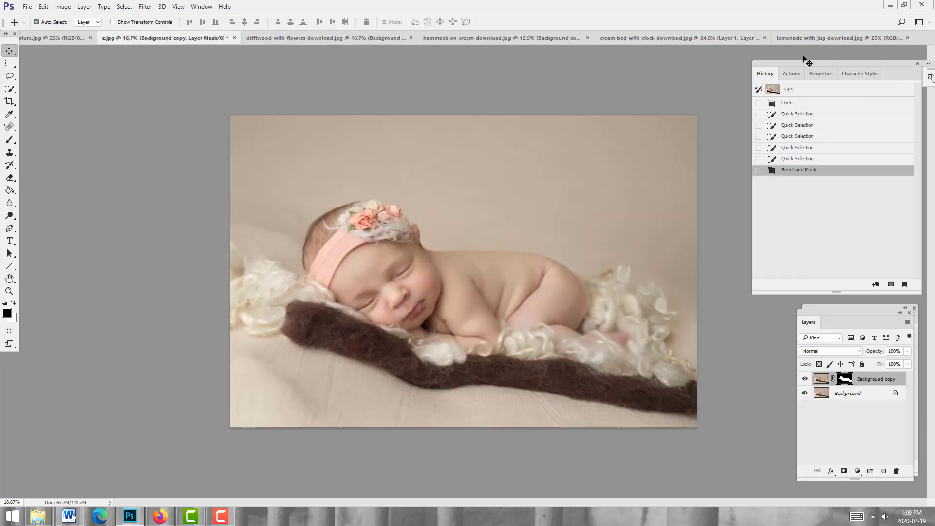
click(673, 41)
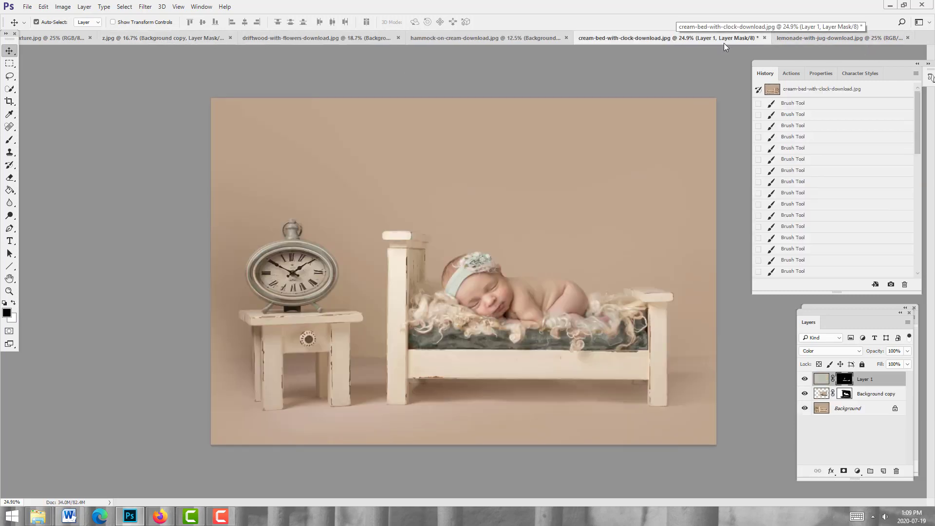
click(797, 40)
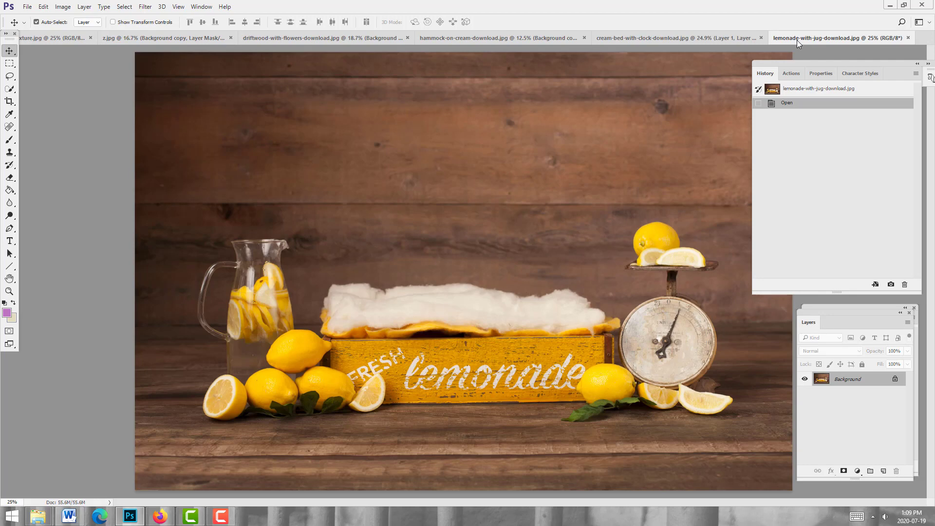
click(446, 37)
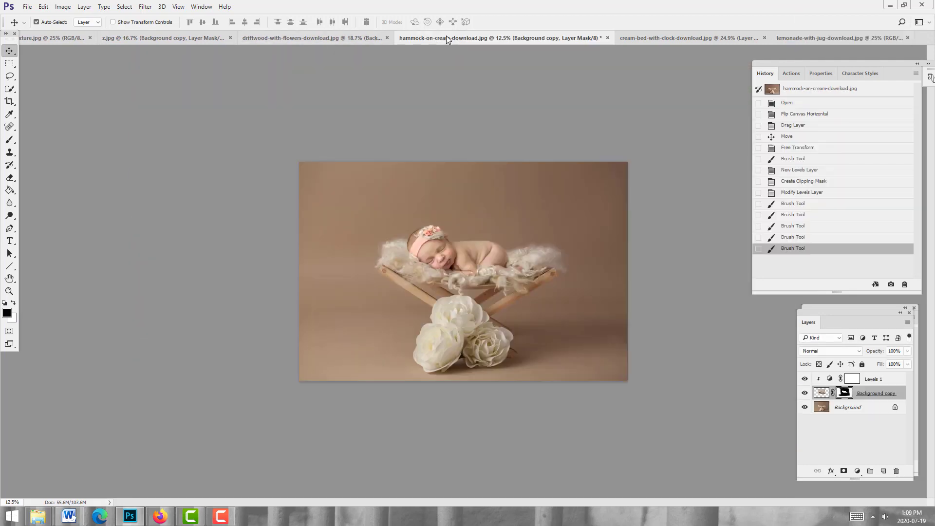
click(834, 37)
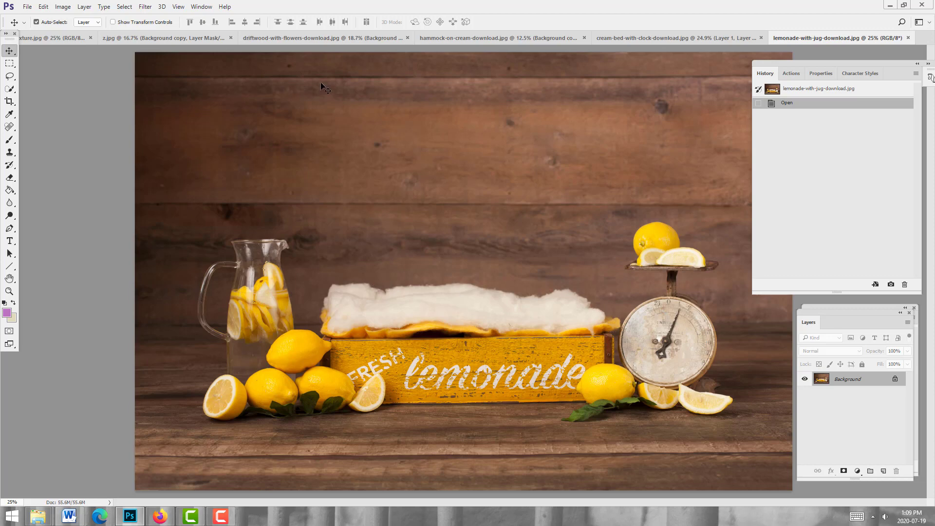
click(267, 37)
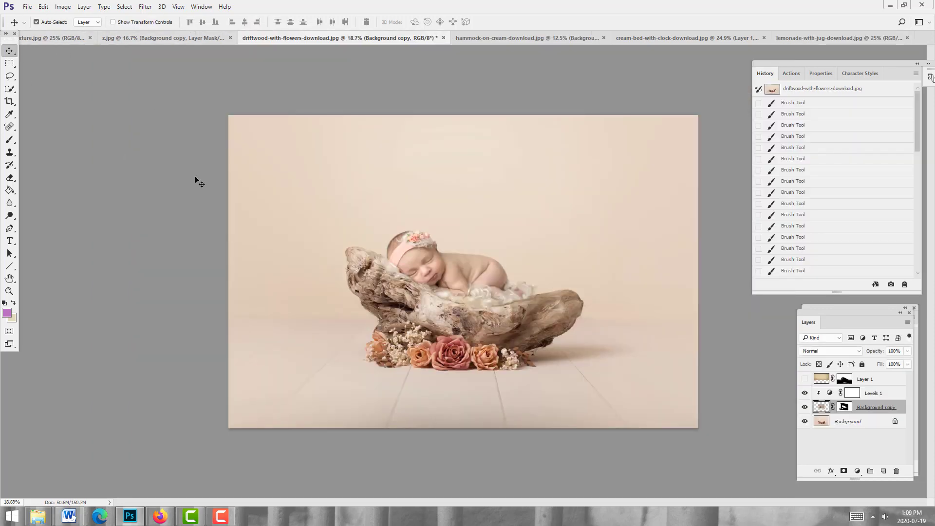
drag(421, 267, 681, 269)
drag(566, 280, 496, 236)
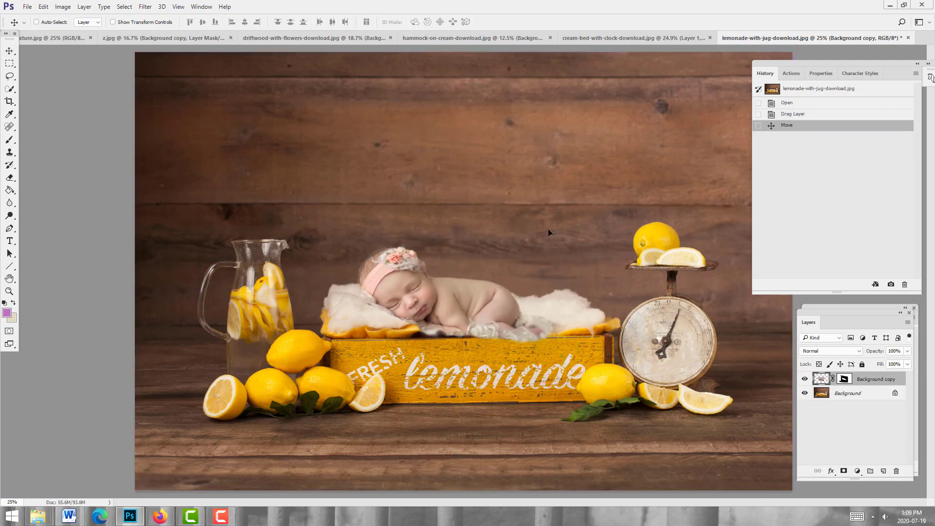
Free-transform the newborn on the lemonade crate, enlarging it to about 123% and rotating it to about -7.2°
key(ctrl+t)
drag(585, 194, 628, 168)
drag(404, 287, 391, 254)
drag(630, 308, 646, 292)
drag(491, 246, 415, 270)
drag(592, 147, 614, 131)
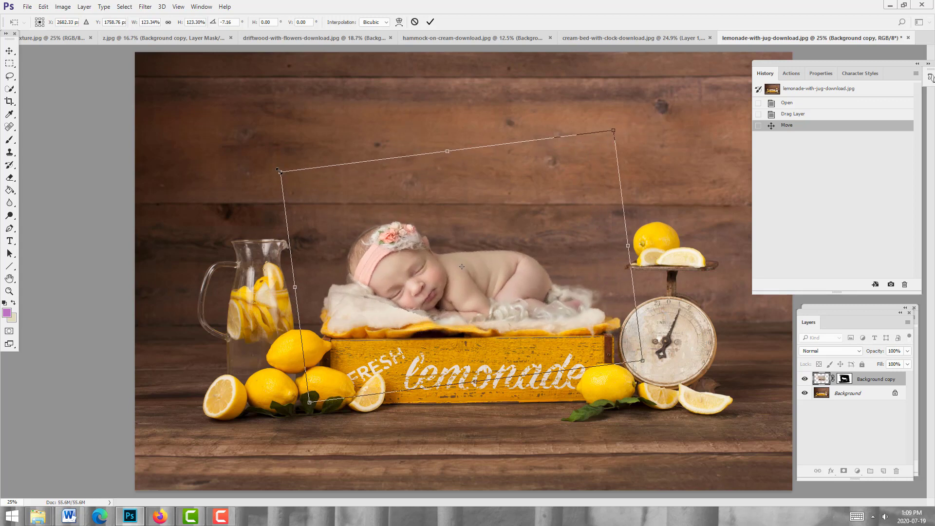
Refine the newborn's fit on the crate's fleece with about 128% scale and -9.3° rotation, and commit the transform
drag(278, 170, 275, 169)
drag(394, 229, 395, 237)
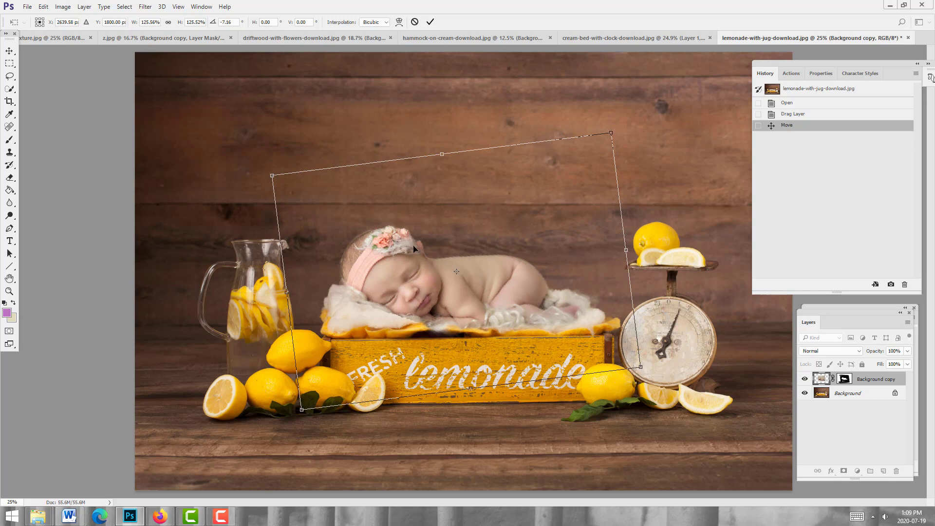
drag(414, 249, 397, 254)
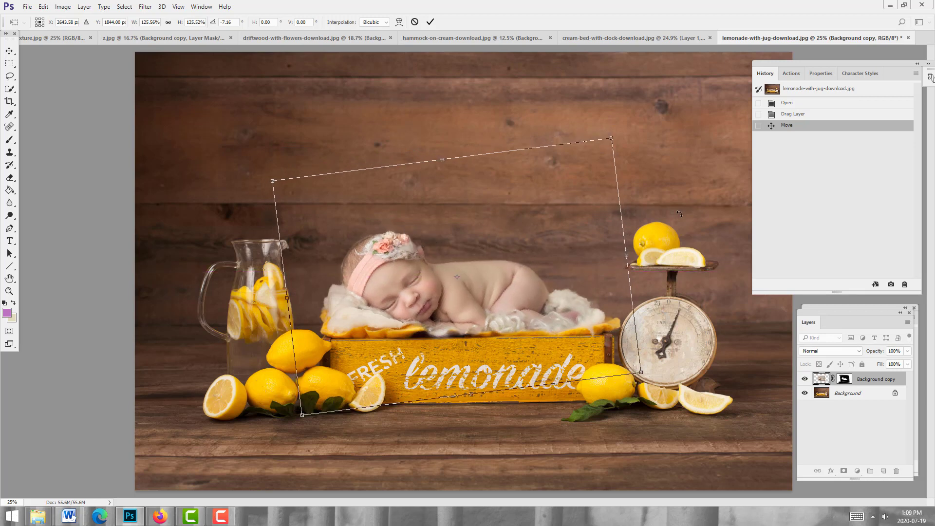
drag(679, 214, 677, 206)
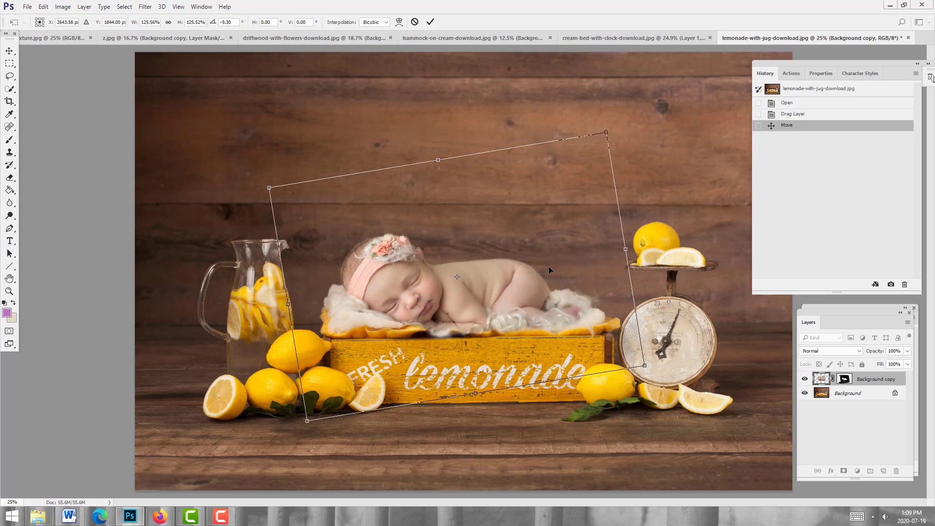
drag(549, 267, 531, 269)
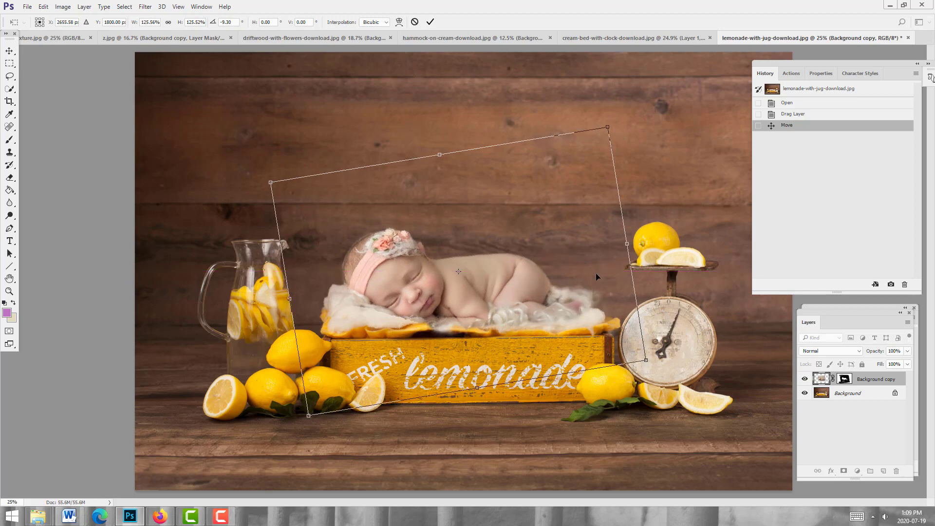
drag(609, 128, 619, 116)
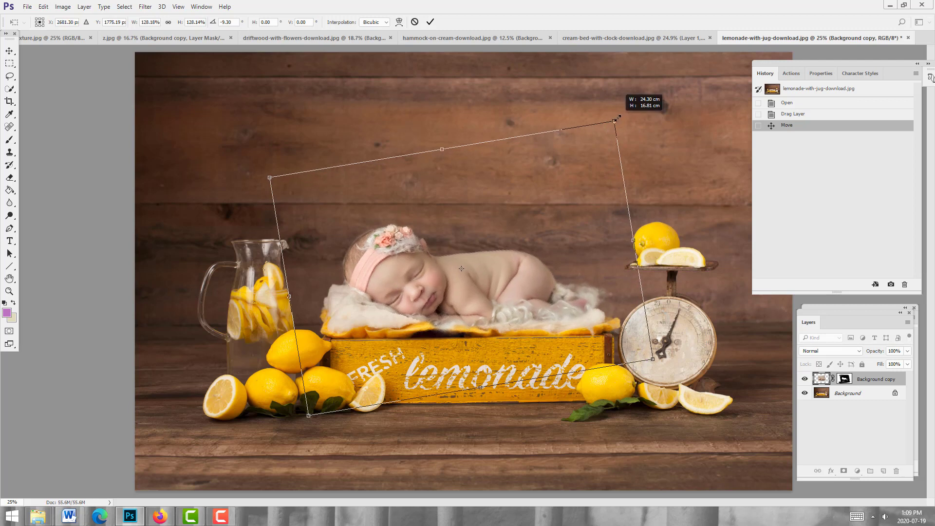
drag(390, 248, 386, 252)
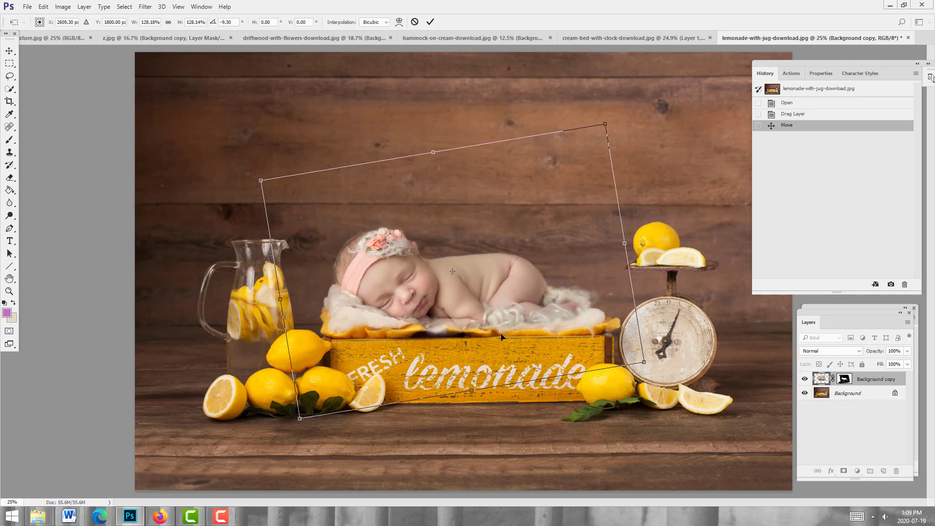
click(430, 22)
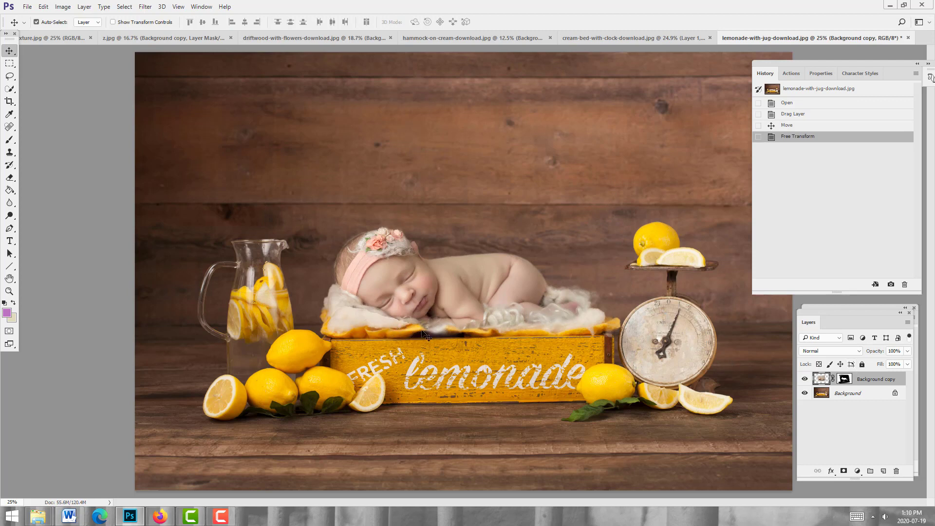
Add a Levels adjustment clipped to the newborn layer with black input 13 and white input 238, and fine-tune the midtones
click(858, 471)
click(883, 313)
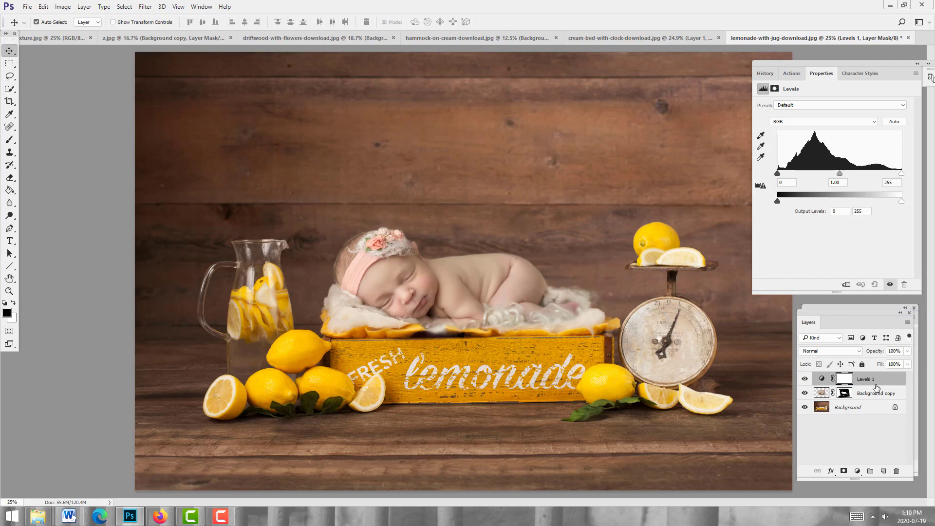
right_click(874, 381)
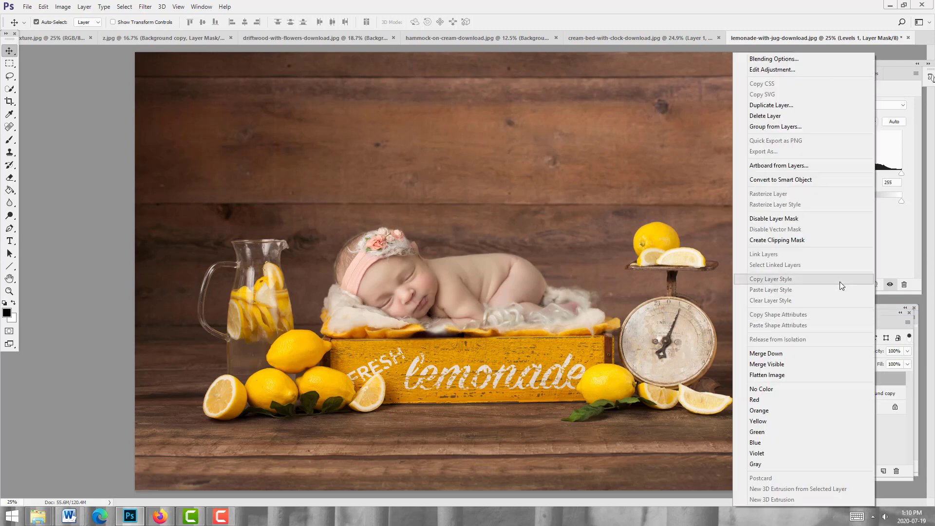
click(820, 240)
drag(839, 173, 839, 174)
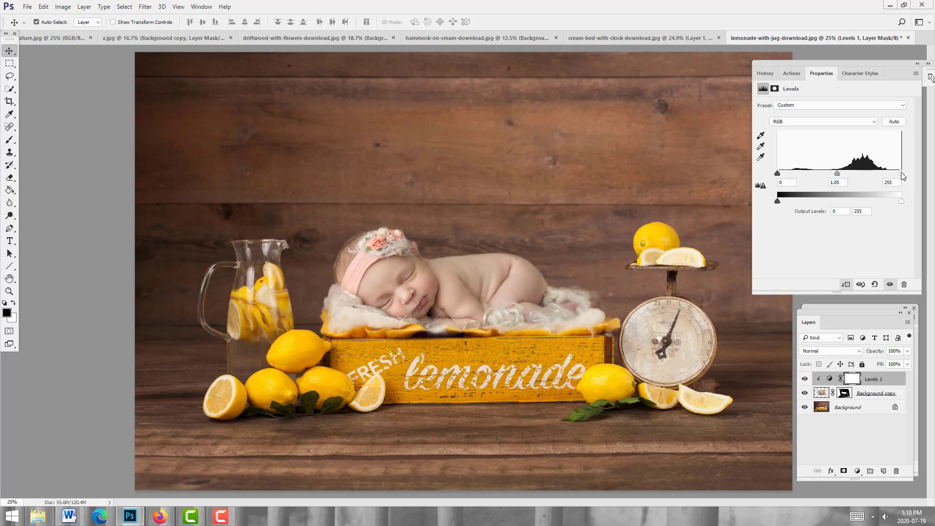
drag(902, 174, 894, 176)
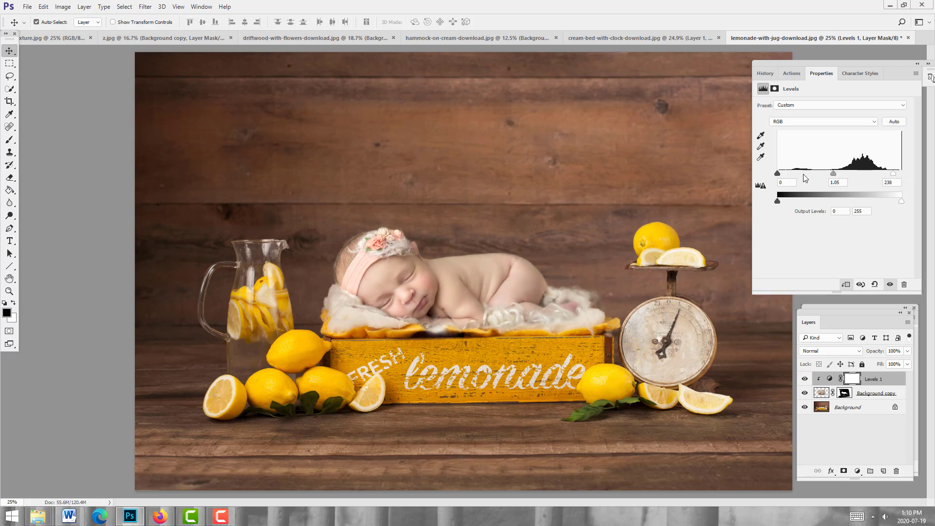
drag(782, 177, 784, 177)
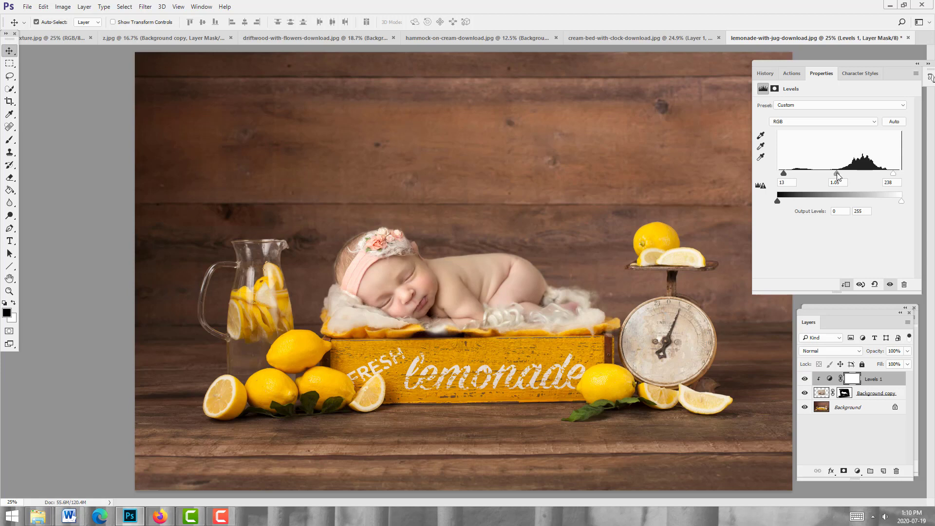
drag(837, 173, 840, 175)
Add a Curves adjustment brightening input 199 to output 206, and clip it to the newborn layer
click(857, 471)
click(879, 321)
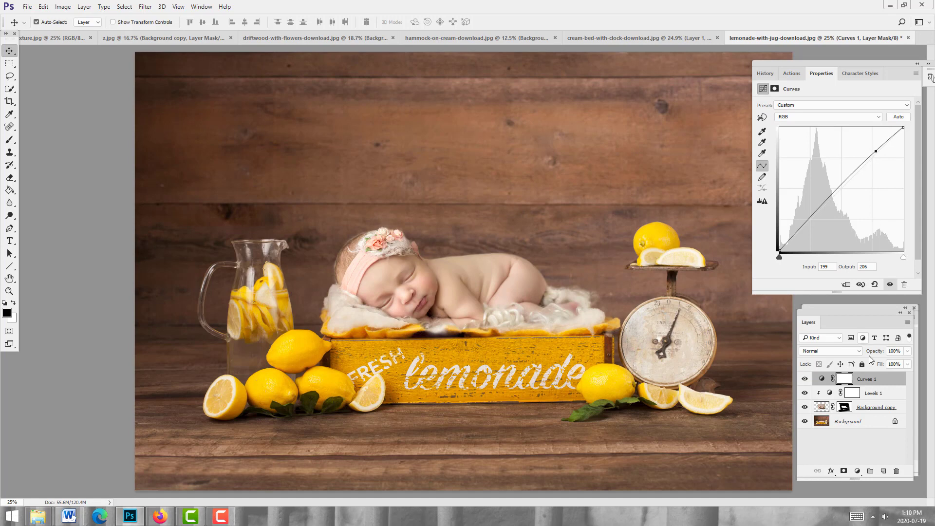
right_click(878, 383)
click(799, 239)
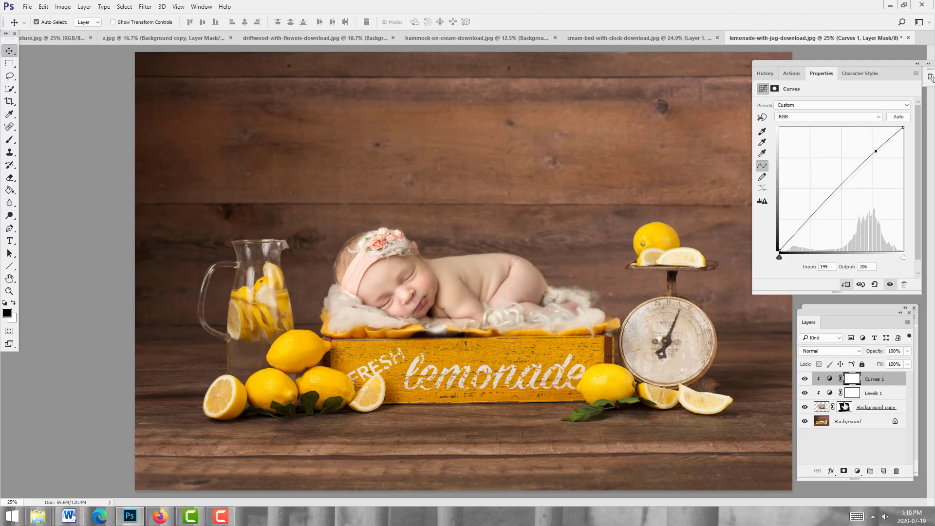
Brush black on the newborn's layer mask over the fleece below the head at size 90, 45% opacity and 51% flow
click(846, 407)
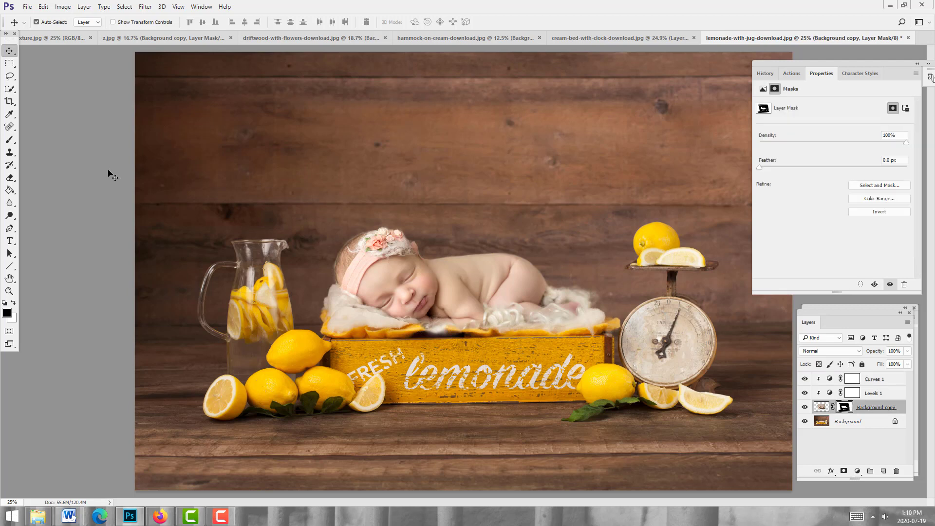
click(14, 303)
click(13, 303)
click(9, 140)
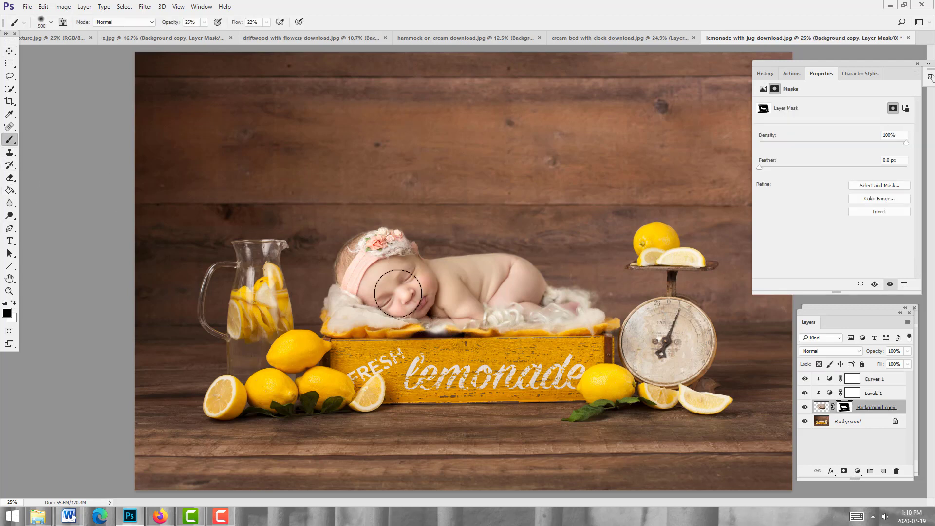
key(bracketleft)
key(bracketleft)
key(bracketleft)
key(bracketleft)
key(bracketleft)
key(bracketleft)
key(bracketleft)
key(bracketleft)
key(bracketleft)
click(204, 22)
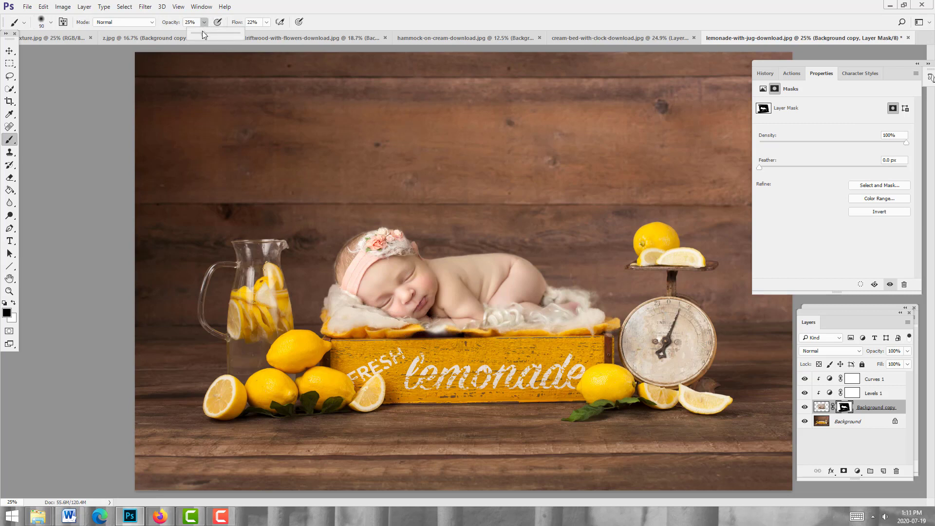
click(266, 23)
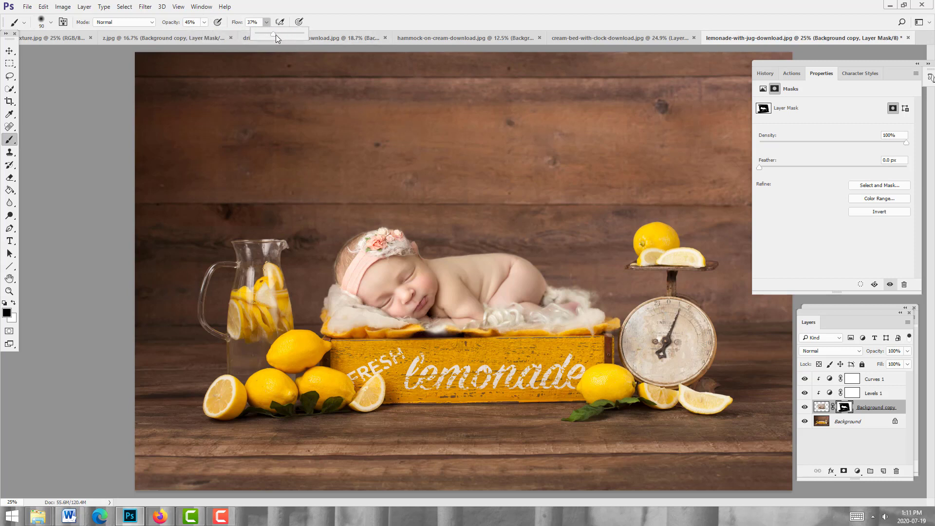
drag(279, 34, 279, 34)
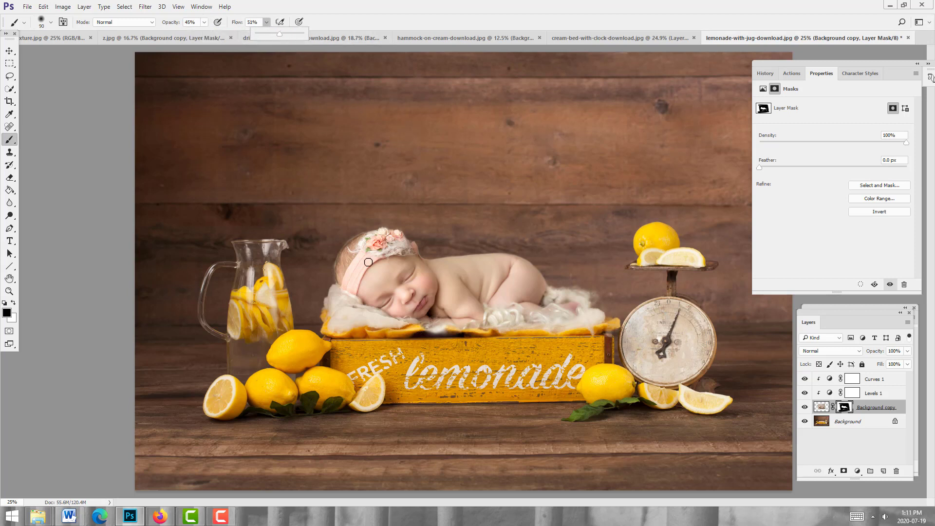
click(378, 323)
Blend the newborn's blanket edges into the crate's fleece on the mask, using brush sizes 150 and 70
key(bracketright)
key(bracketright)
key(bracketright)
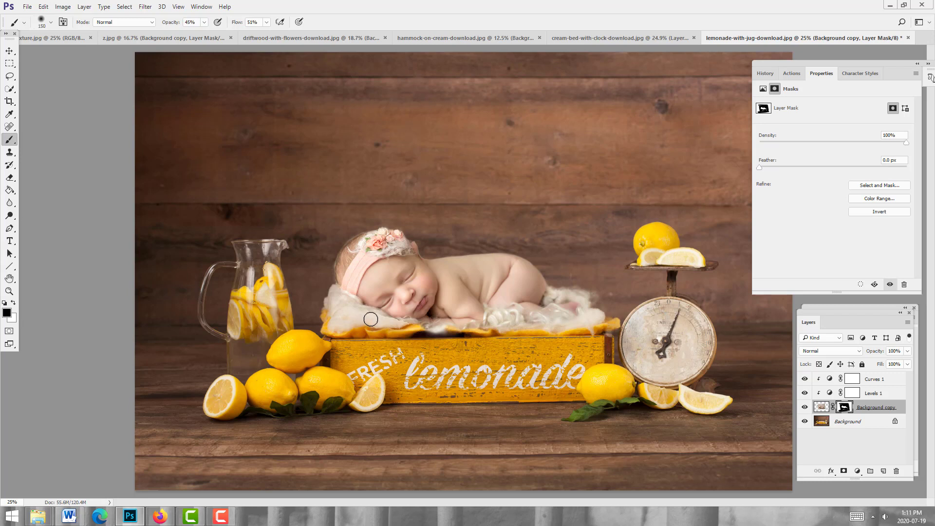
key(bracketleft)
key(bracketleft)
key(bracketleft)
key(bracketleft)
key(bracketleft)
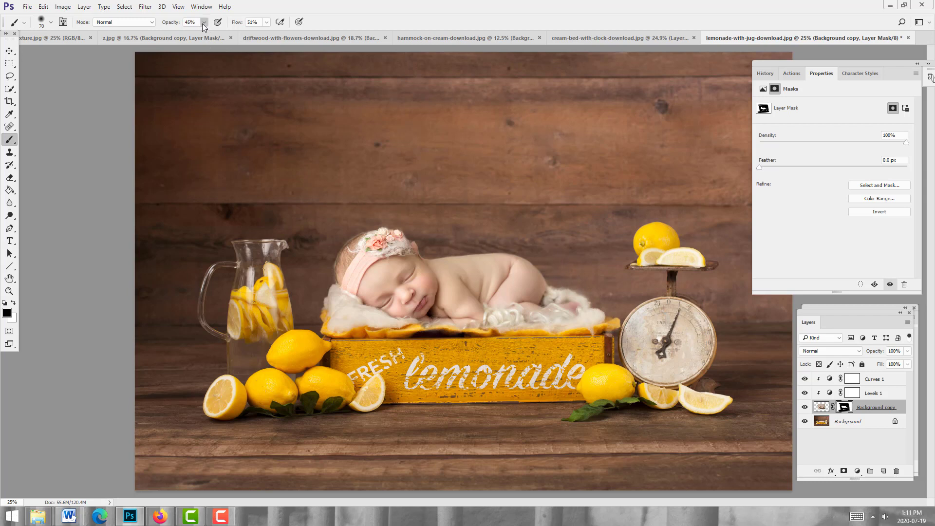
Clean the outline of the newborn's head and back on the mask with black at 100% opacity, 100% flow and size 40, and switch to white
drag(249, 37, 267, 22)
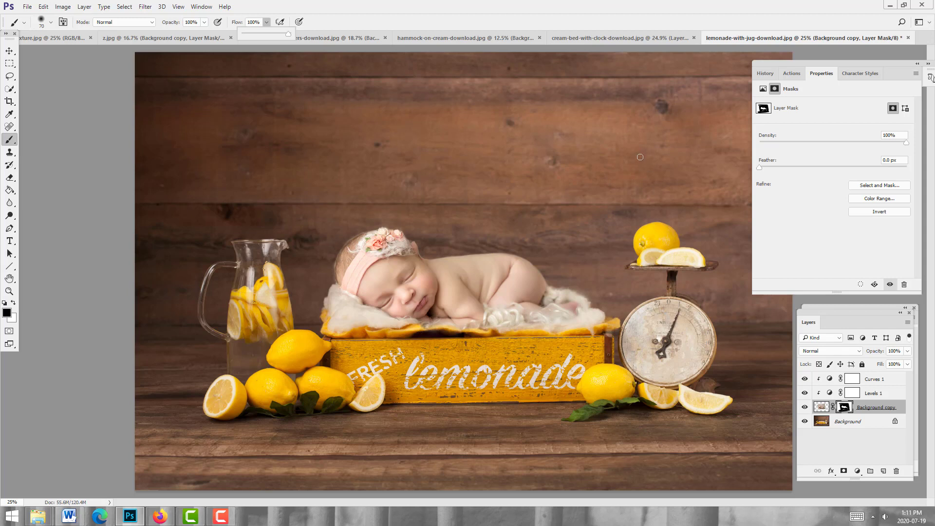
key(bracketleft)
key(bracketleft)
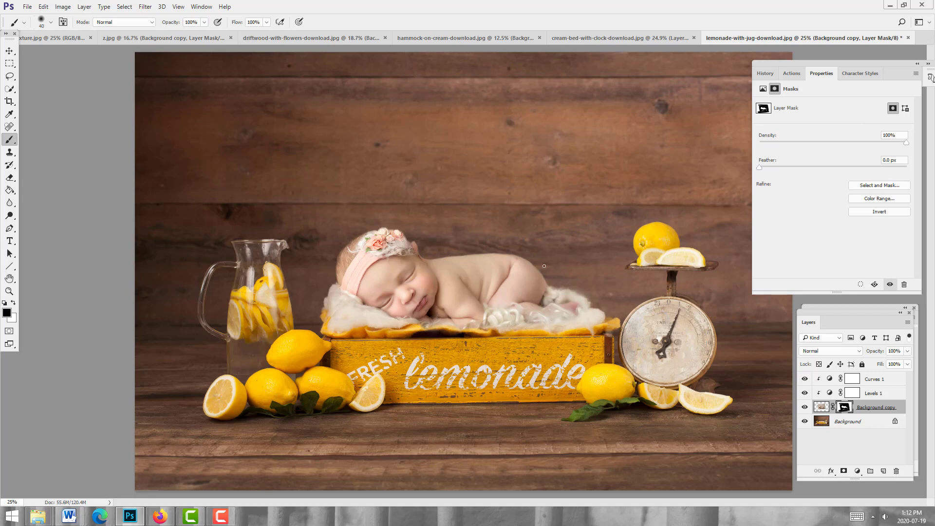
key(x)
Scale the newborn down to about 95% and reposition the figure on the fleece atop the lemonade crate
click(8, 291)
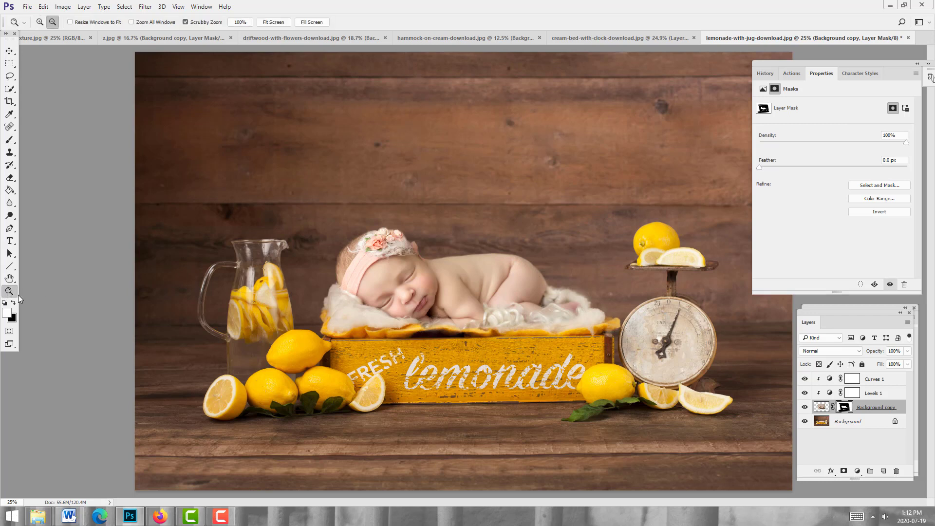
click(329, 304)
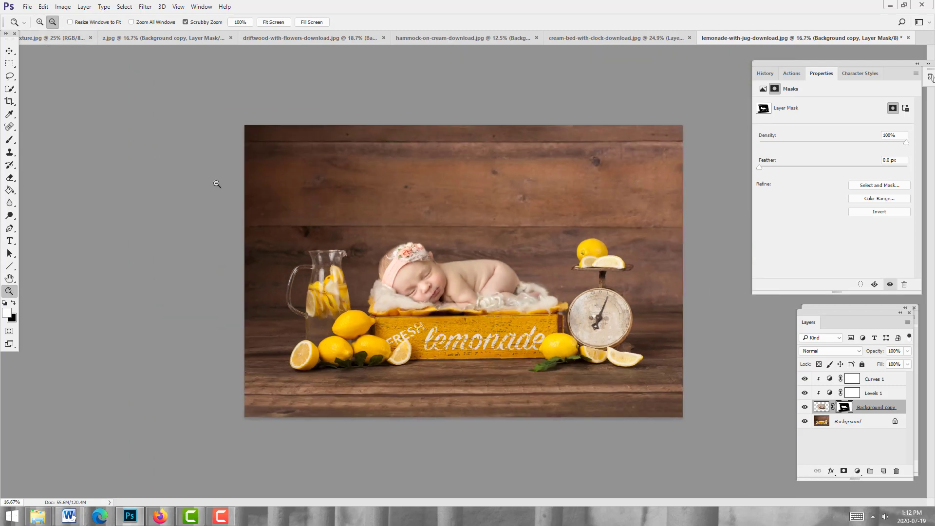
key(ctrl+t)
drag(338, 184, 352, 186)
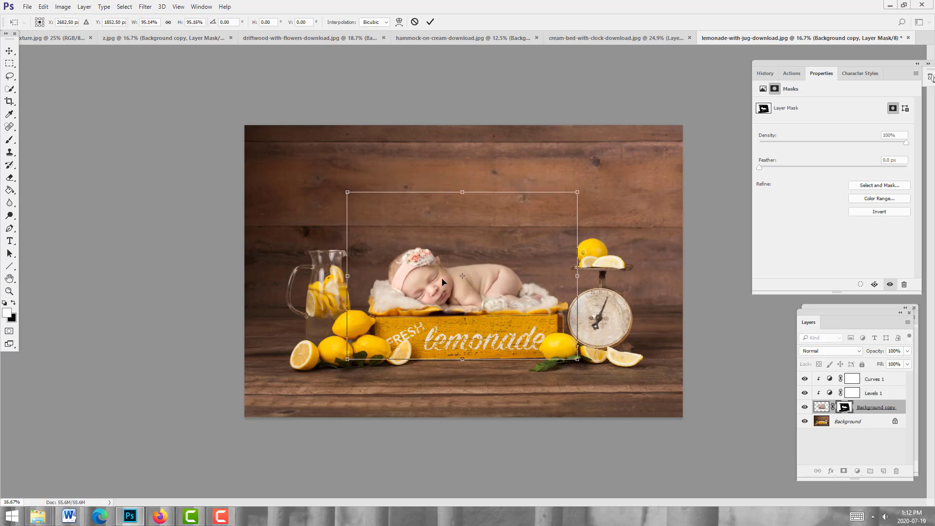
drag(443, 282, 443, 277)
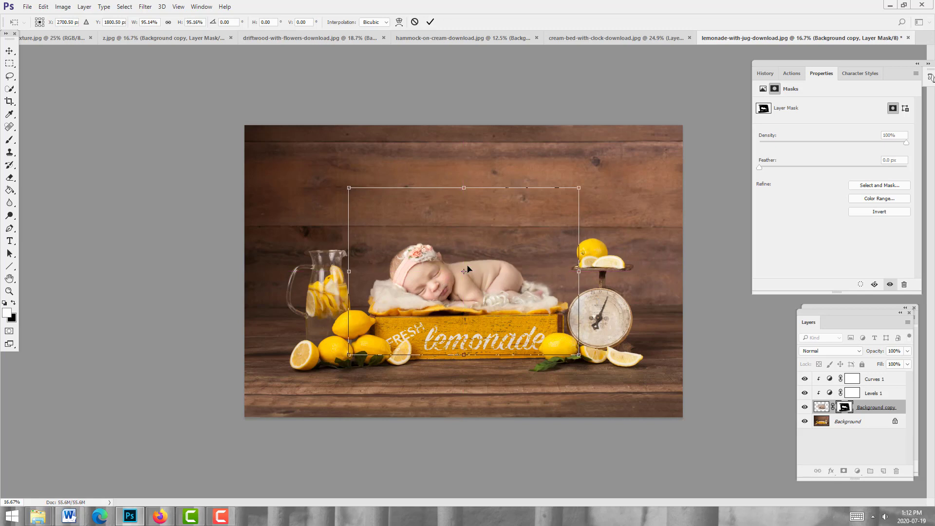
click(431, 22)
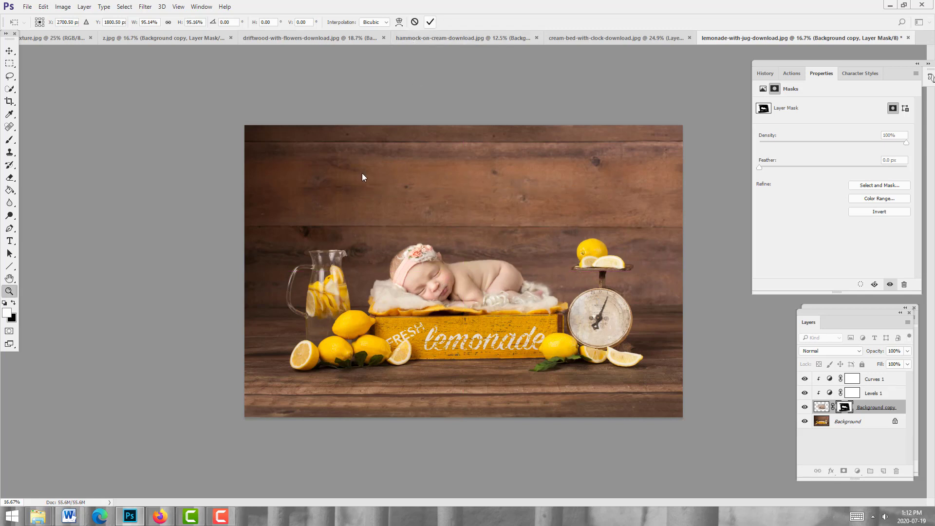
Target the newborn layer's image instead of its mask and dodge the fleece's midtones at size 100 and 23% exposure
key(z)
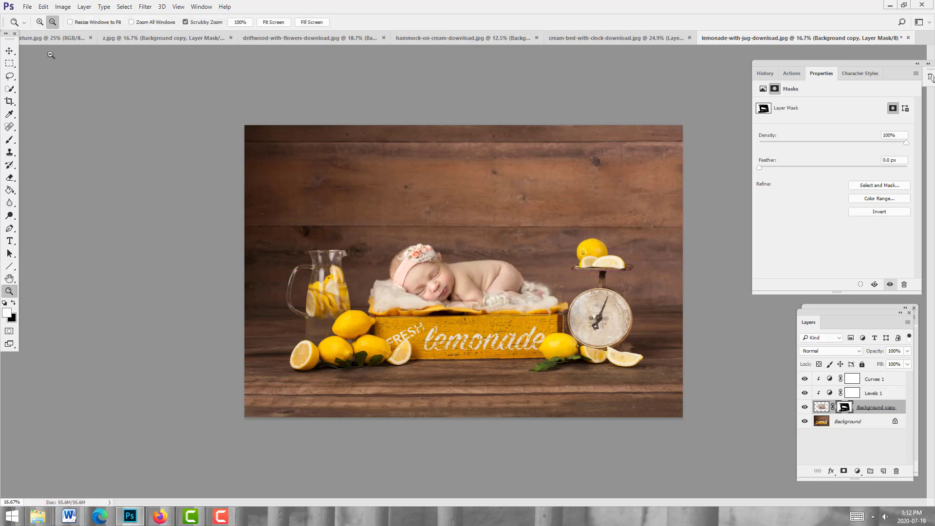
click(40, 22)
click(421, 226)
click(421, 226)
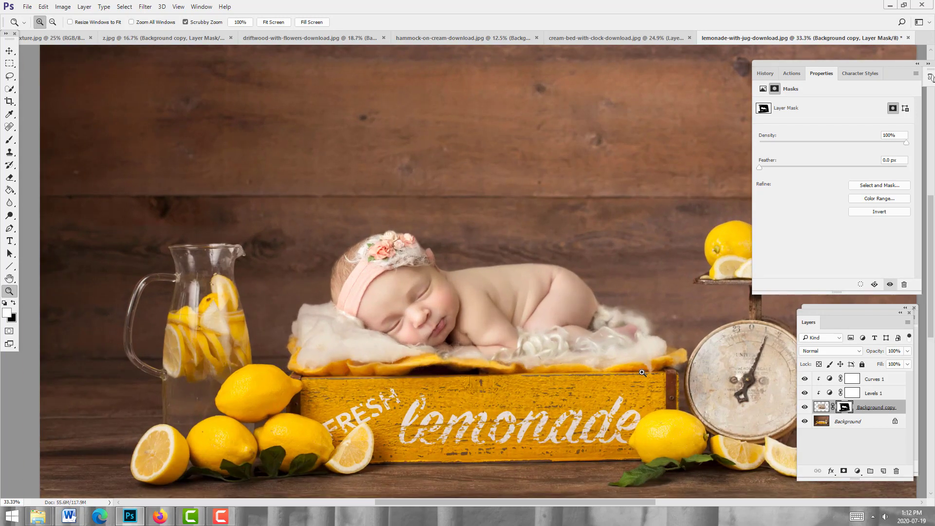
click(820, 408)
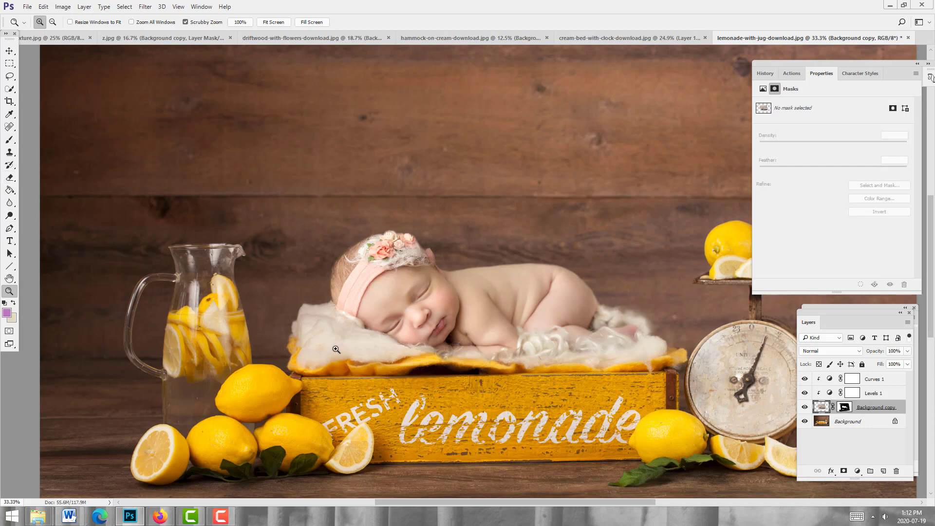
click(9, 215)
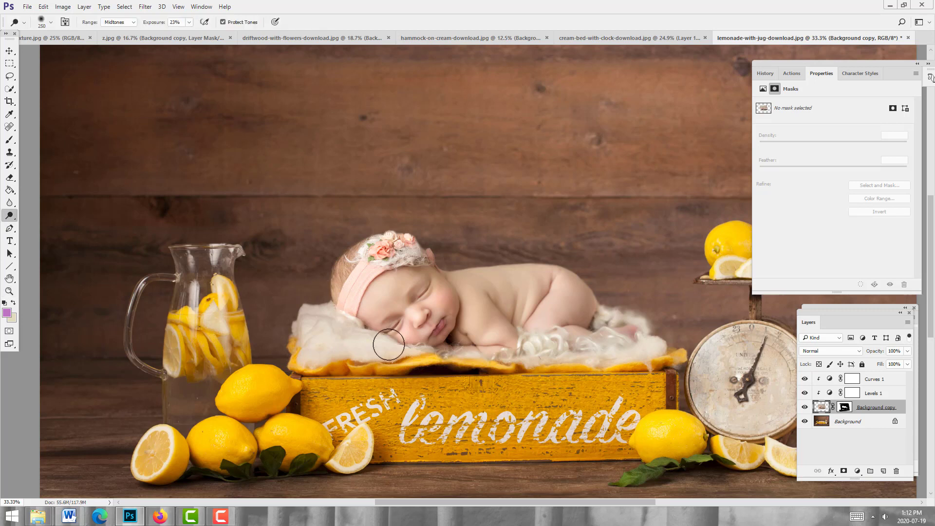
key(bracketleft)
key(bracketleft)
key(bracketleft)
key(bracketleft)
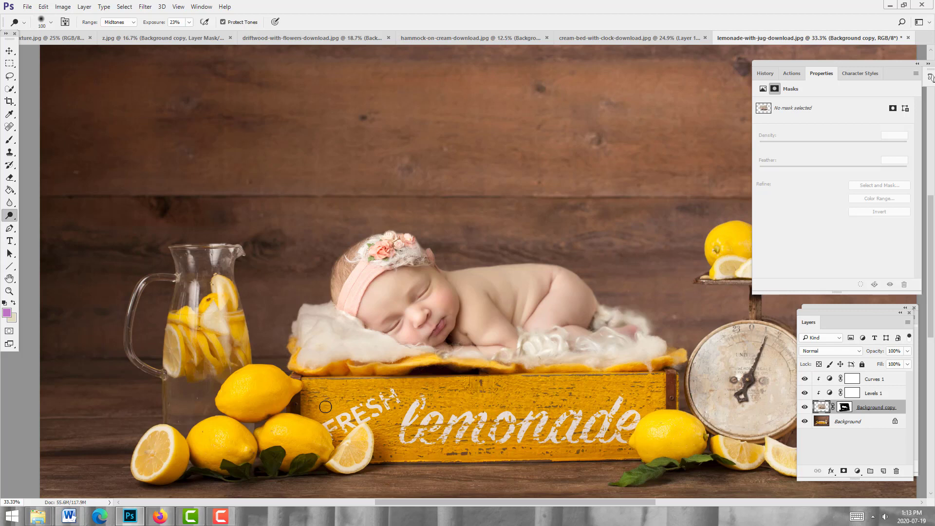
Undo the dodge strokes back to the Free Transform state and lighten the fleece below the newborn with Dodge at 14% exposure
click(765, 73)
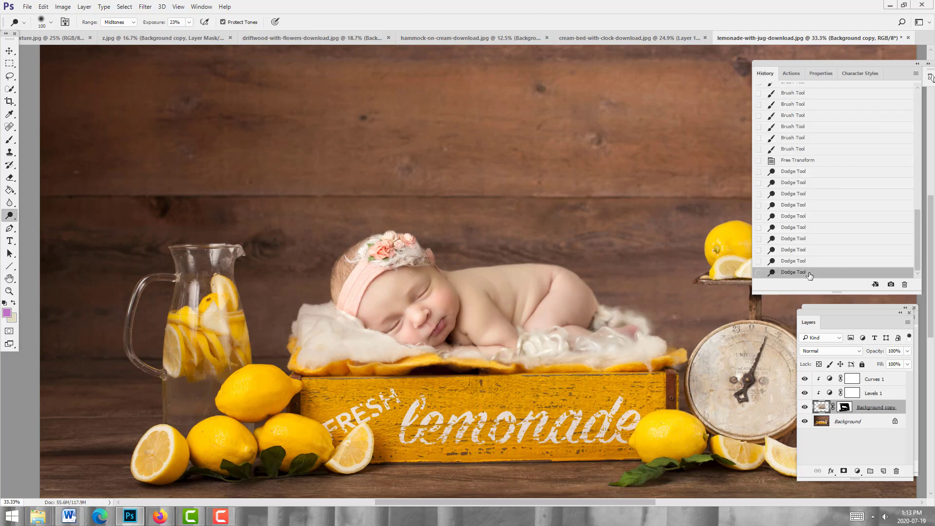
click(798, 160)
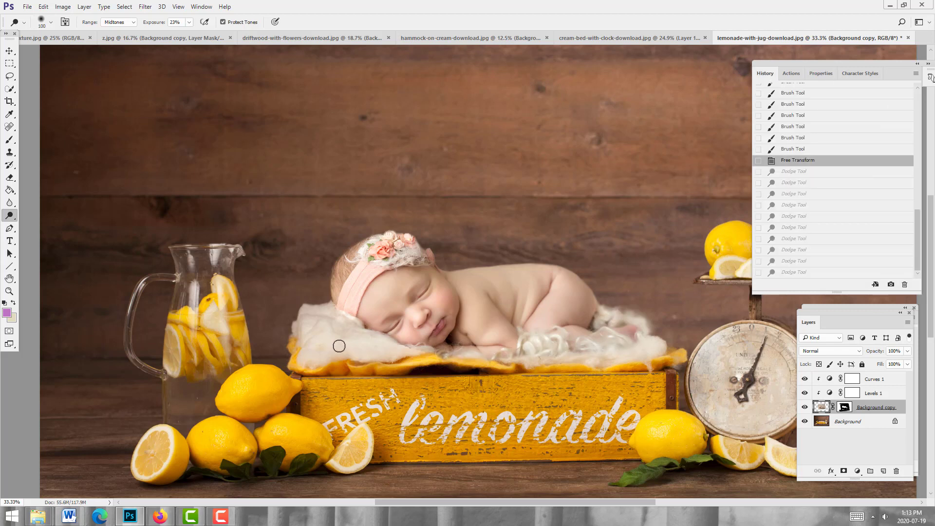
click(189, 22)
drag(185, 38, 186, 38)
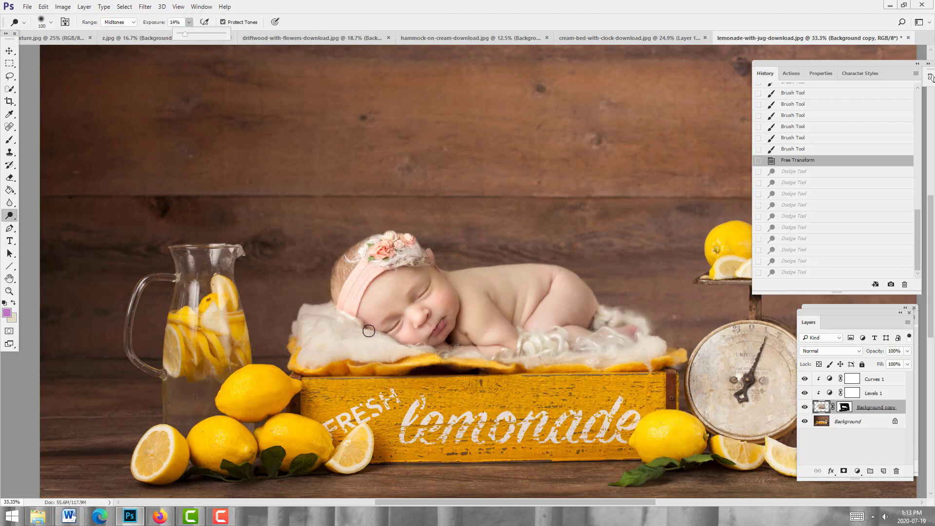
drag(352, 325, 378, 337)
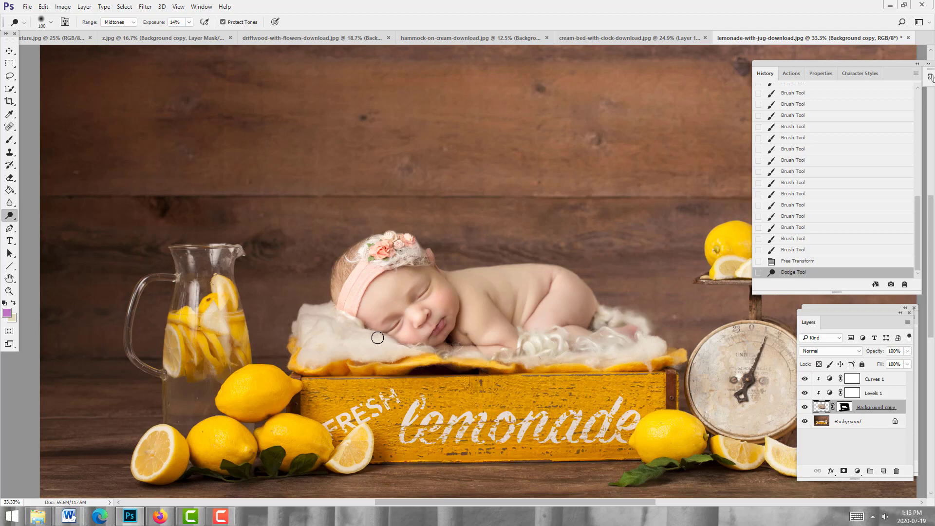
mouse_move(385, 339)
mouse_down()
mouse_move(471, 360)
mouse_move(568, 355)
mouse_up()
click(502, 359)
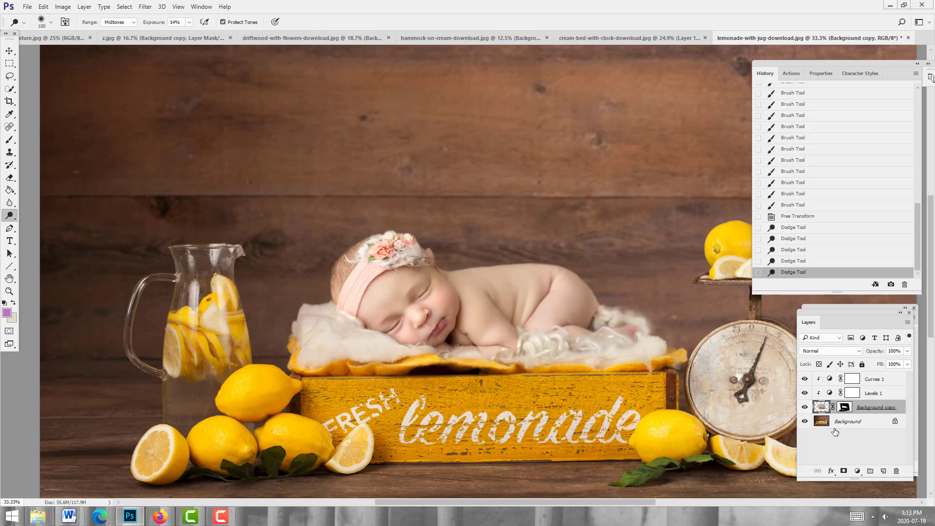
Darken the edges of the newborn's head, back and feet with the Burn tool at size 250, Midtones, 19% exposure
right_click(9, 216)
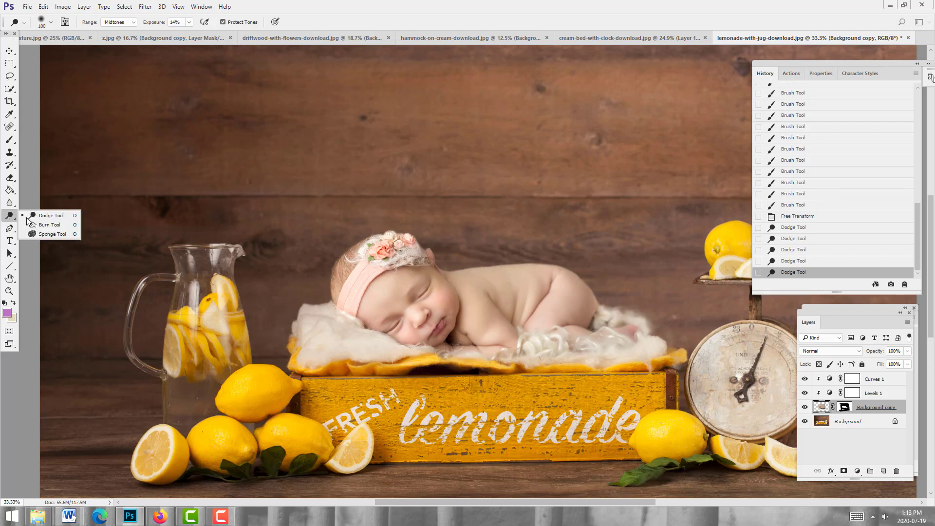
click(48, 226)
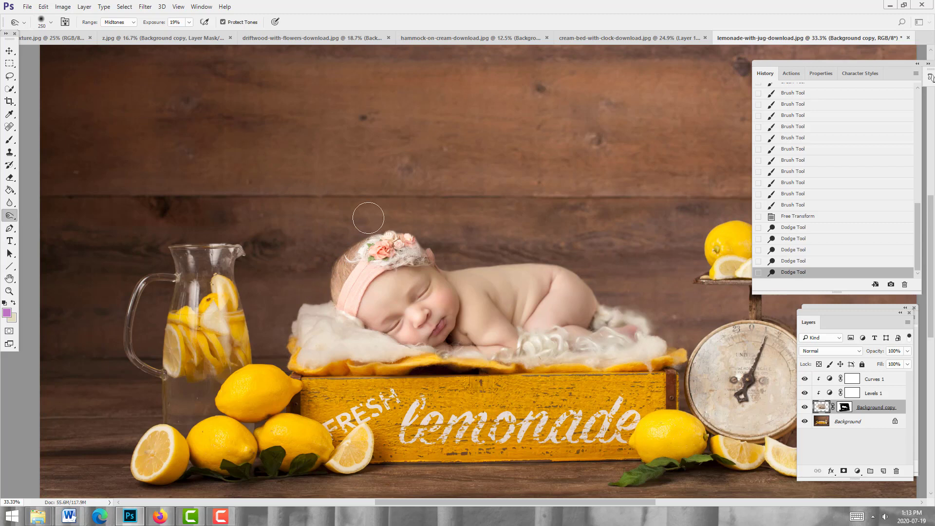
mouse_move(336, 251)
mouse_down()
mouse_move(324, 297)
mouse_move(333, 261)
mouse_up()
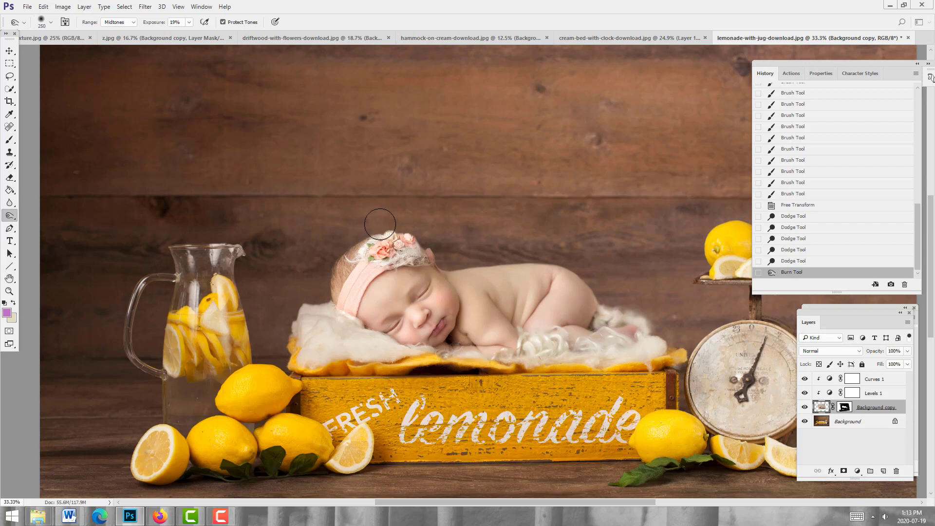
drag(380, 224, 386, 225)
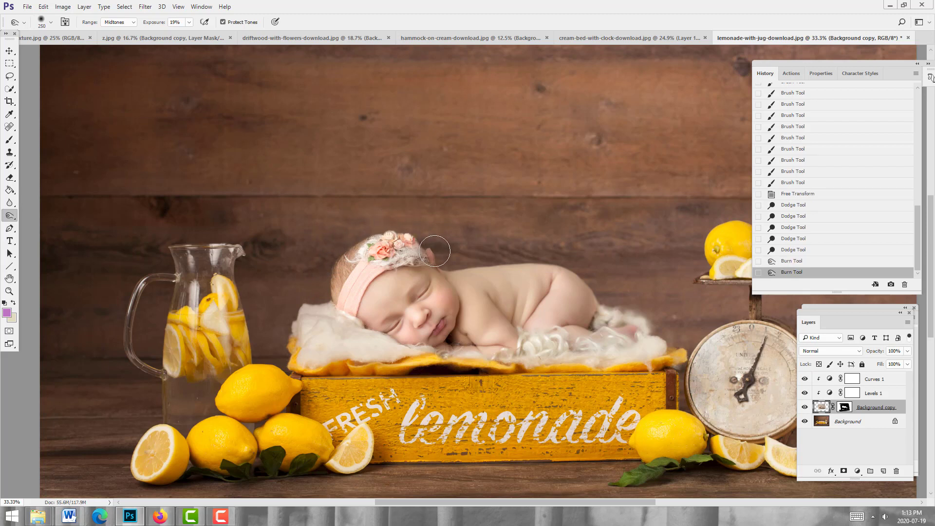
drag(435, 251, 453, 259)
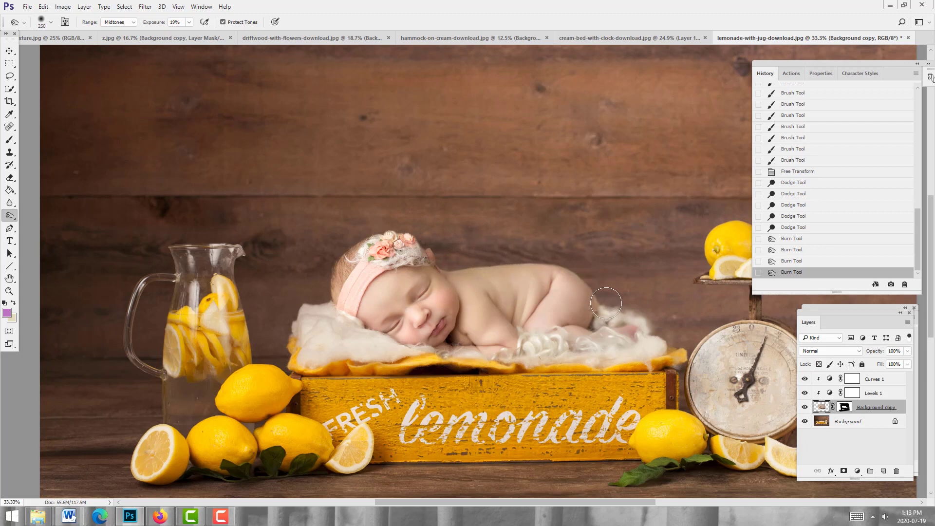
click(606, 303)
drag(615, 295, 665, 341)
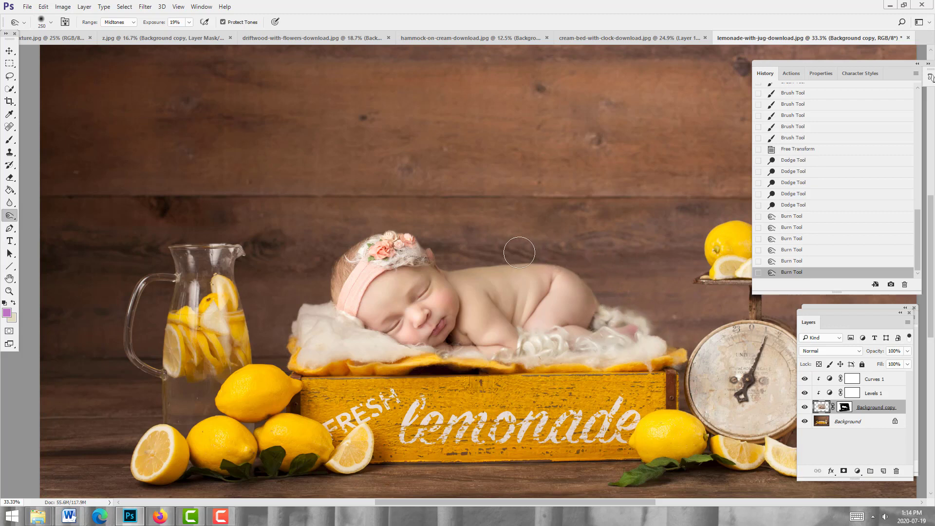
drag(519, 252, 444, 258)
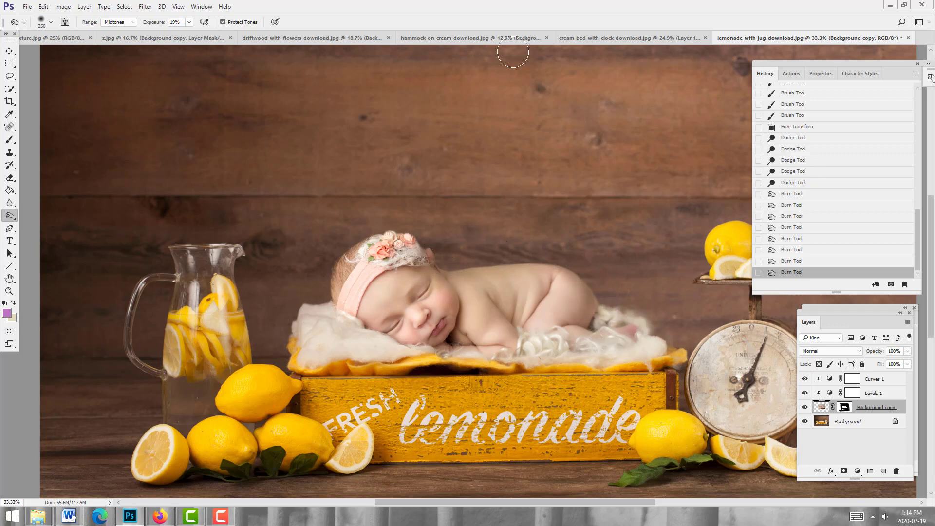
Compare the lemonade composite before and after the dodge and burn strokes, ending on the latest history state
click(15, 293)
click(52, 22)
click(341, 194)
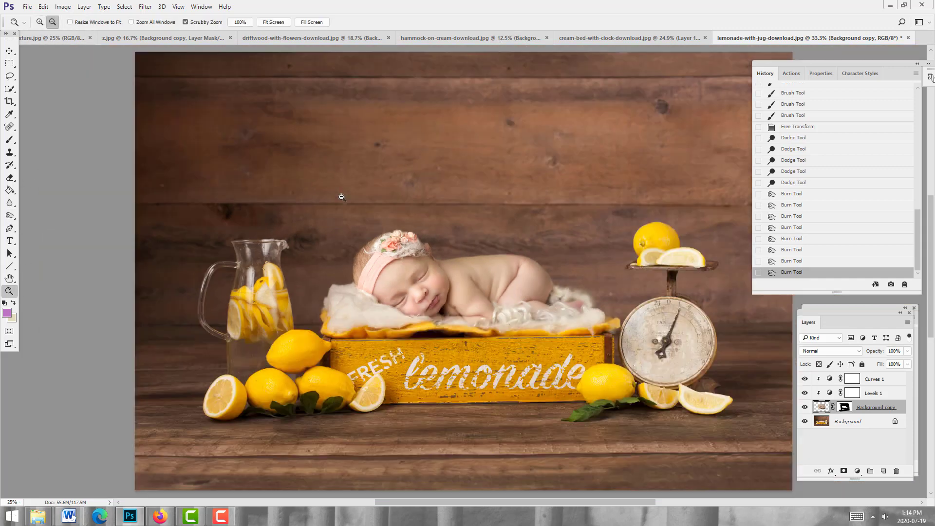
click(357, 181)
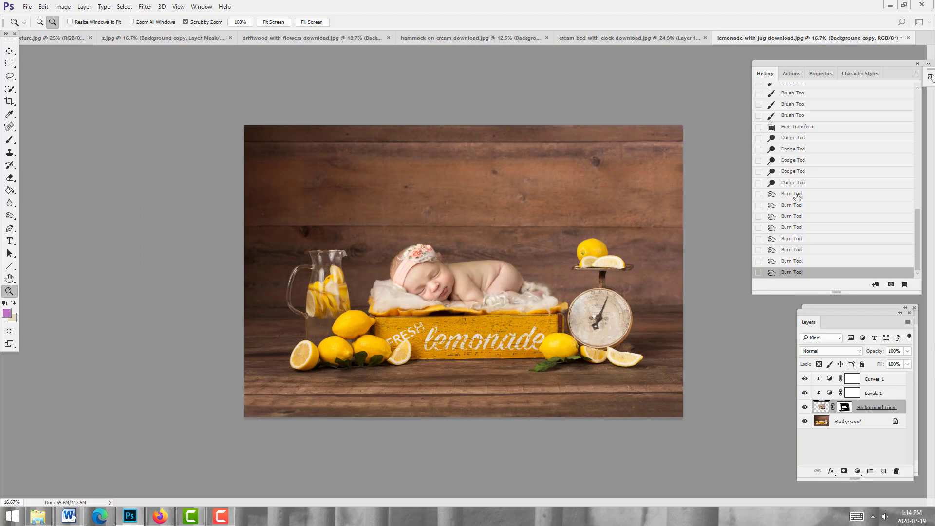
click(808, 128)
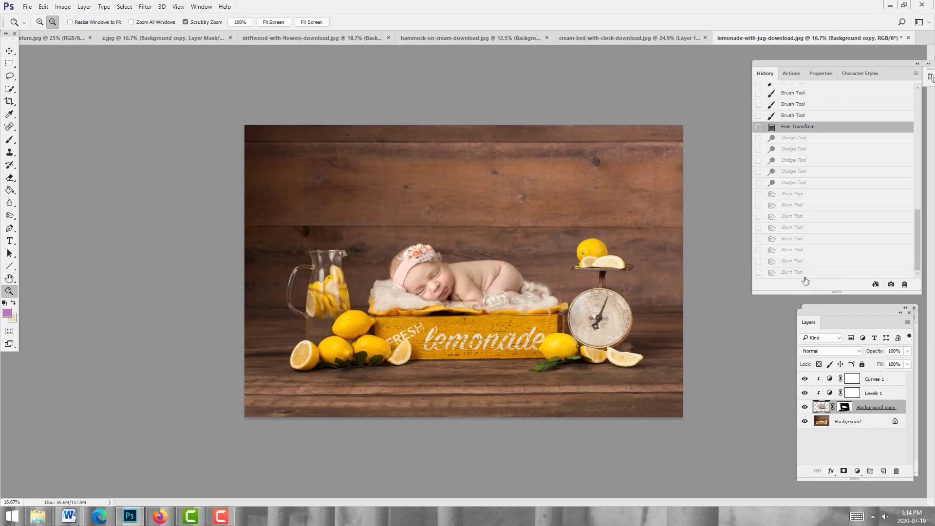
click(808, 274)
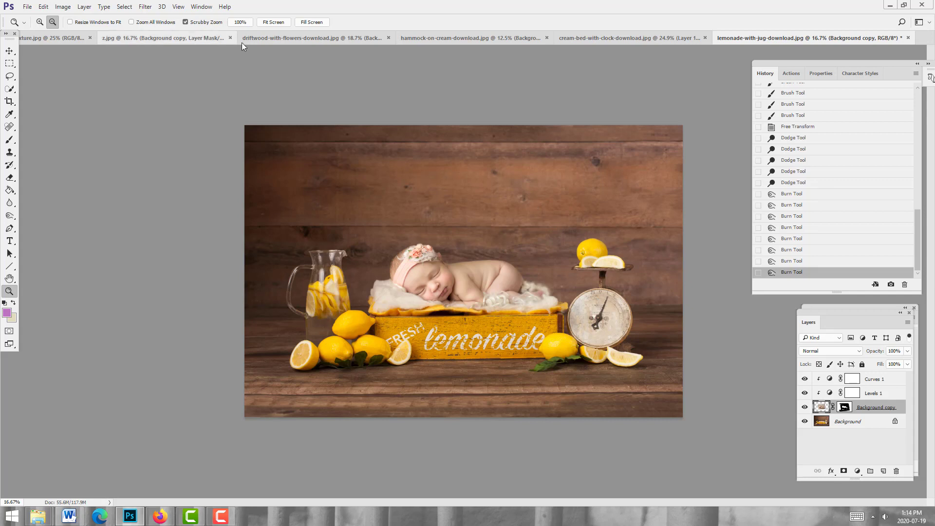
In hammock-on-cream-download.jpg, enlarge the newborn layer slightly and reposition the newborn on the hammock's fleece
click(197, 42)
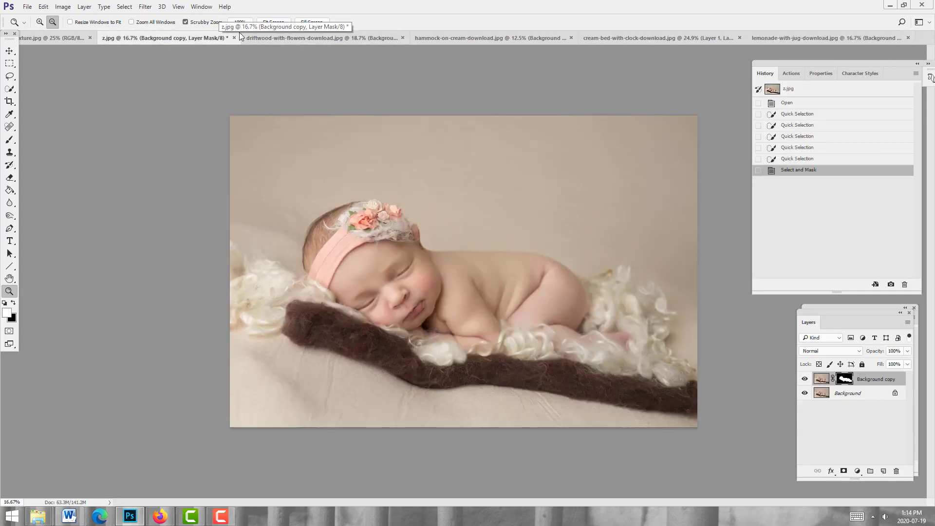
click(296, 38)
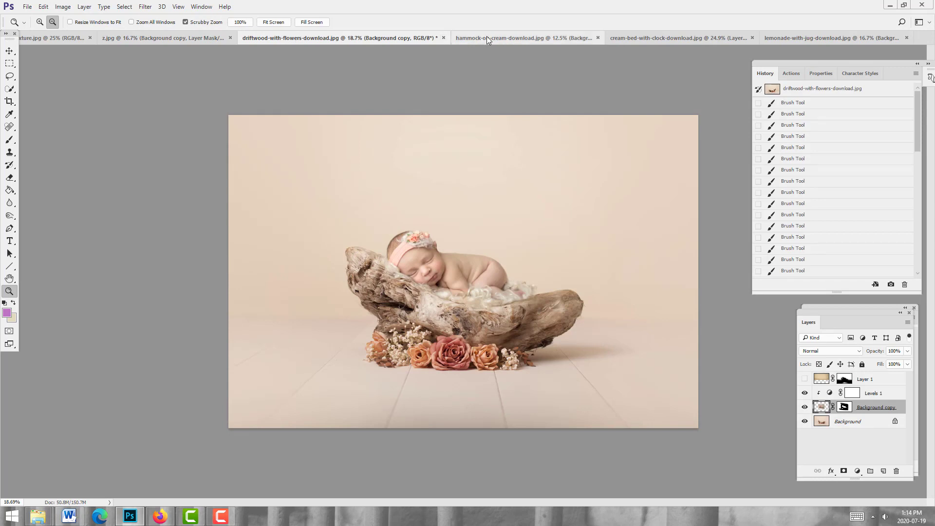
click(571, 38)
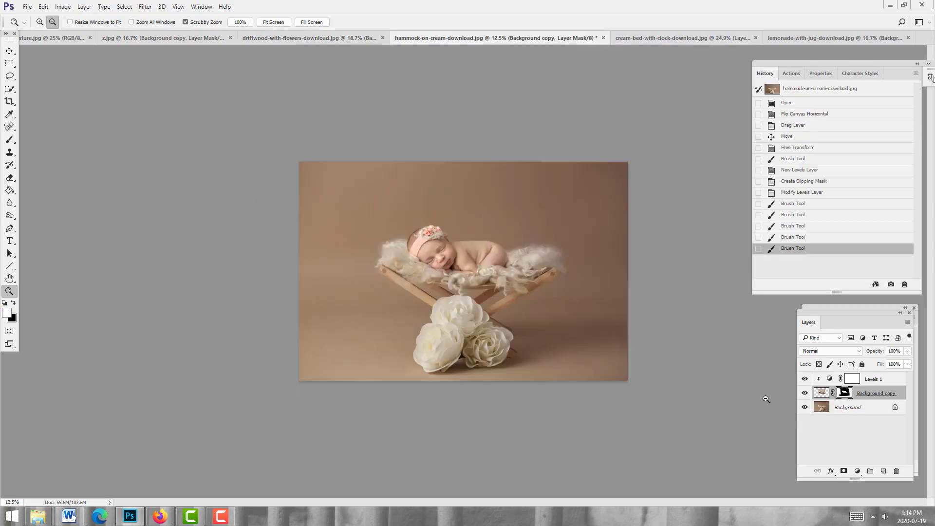
click(821, 392)
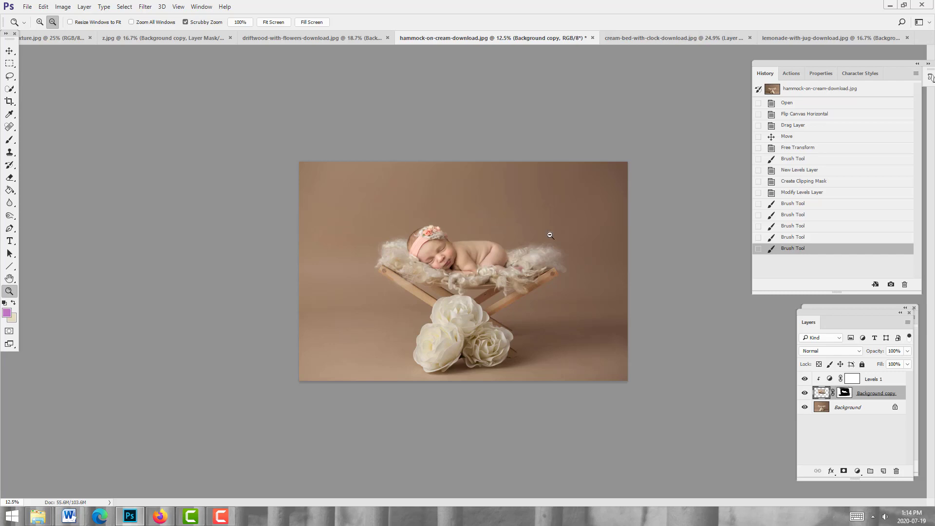
key(ctrl+t)
mouse_move(545, 191)
mouse_down()
mouse_move(568, 190)
mouse_move(557, 193)
mouse_up()
click(430, 22)
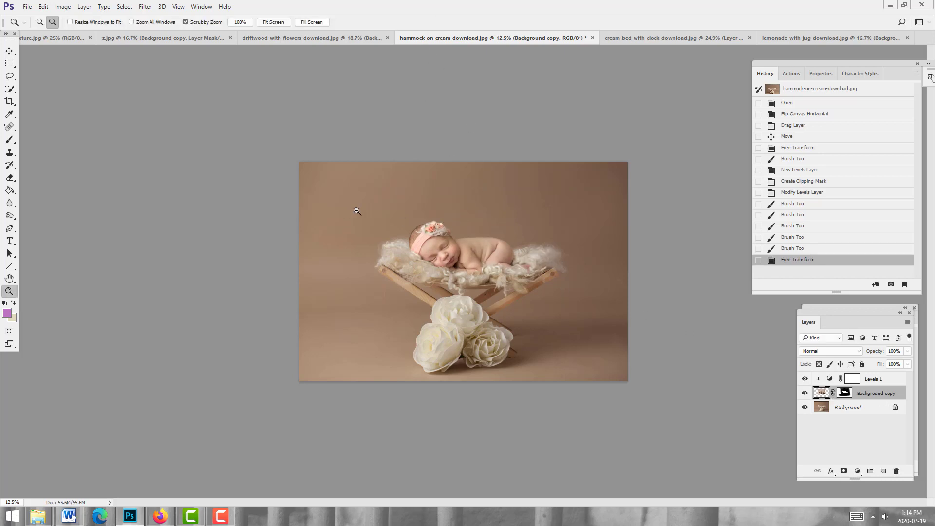
click(9, 51)
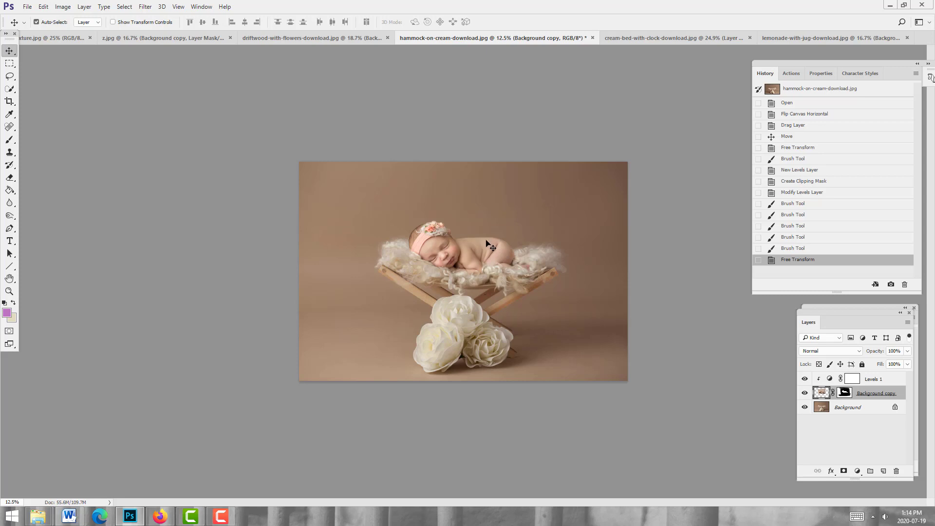
drag(485, 243, 492, 241)
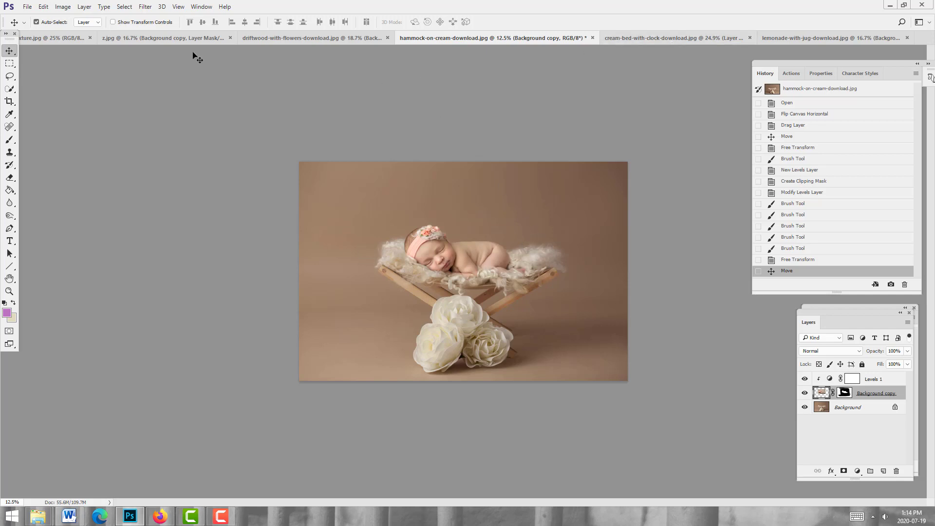
Compare the original newborn photo z.jpg with the hammock, cream bed, lemonade crate and driftwood composites
click(218, 38)
click(351, 39)
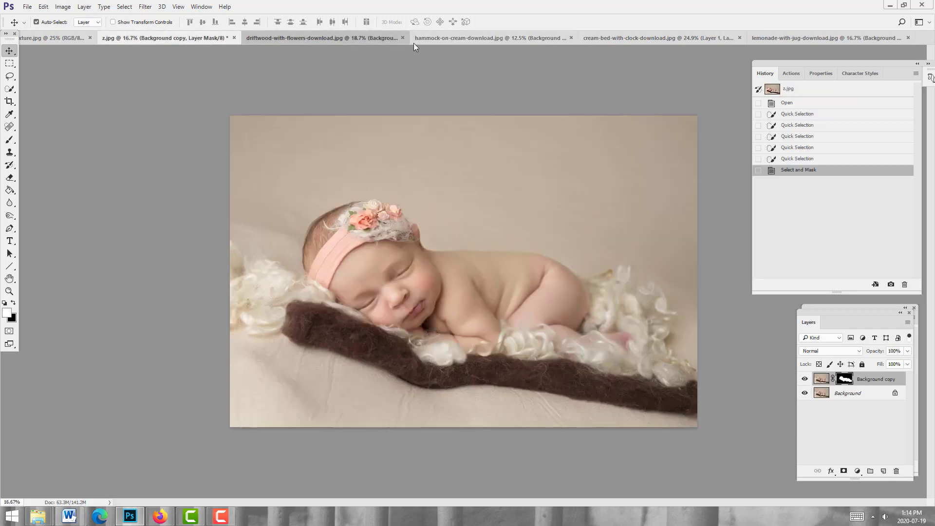
click(489, 41)
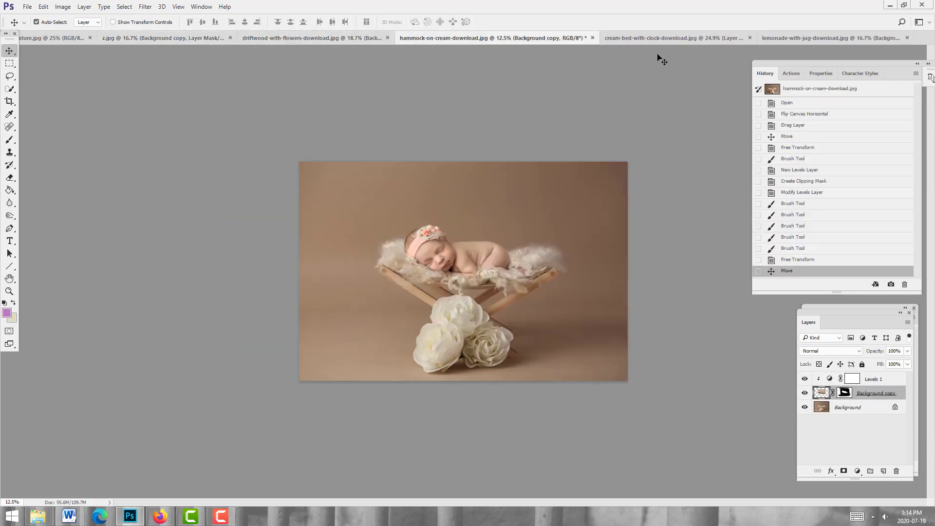
click(677, 38)
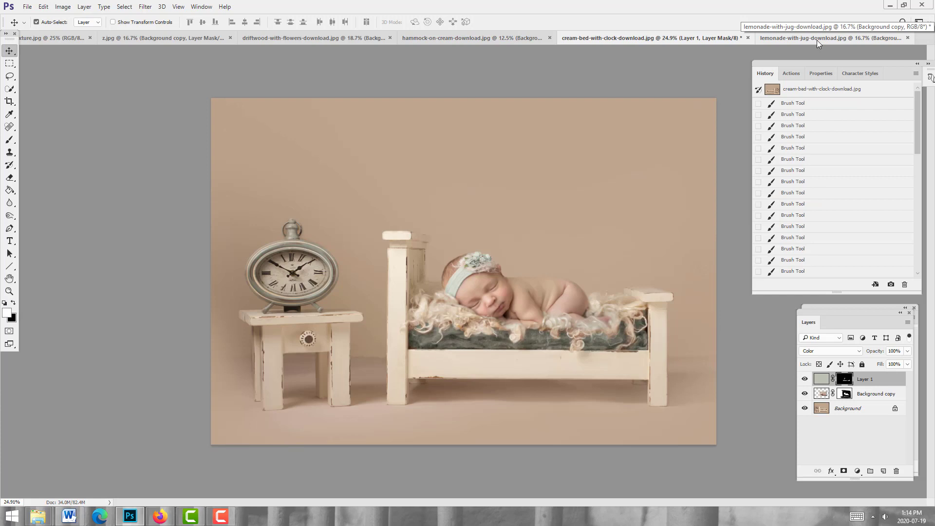
click(817, 40)
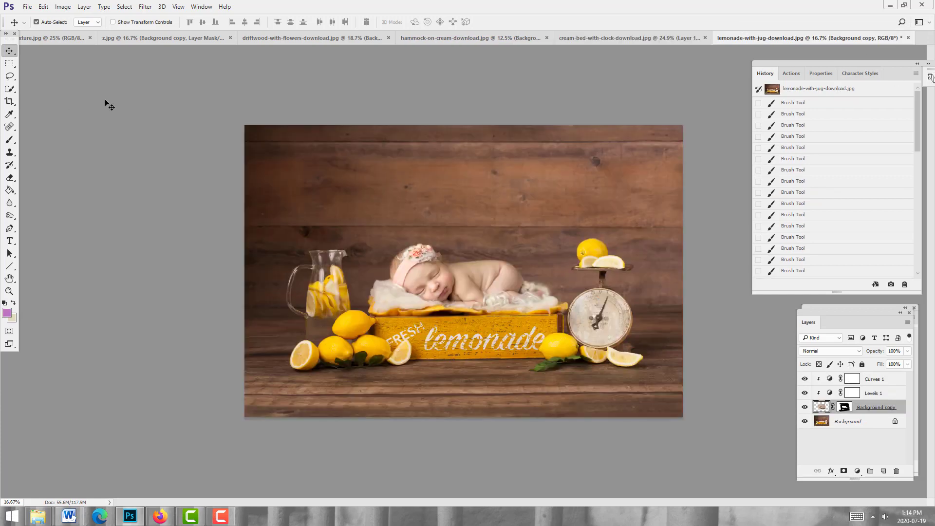
click(114, 39)
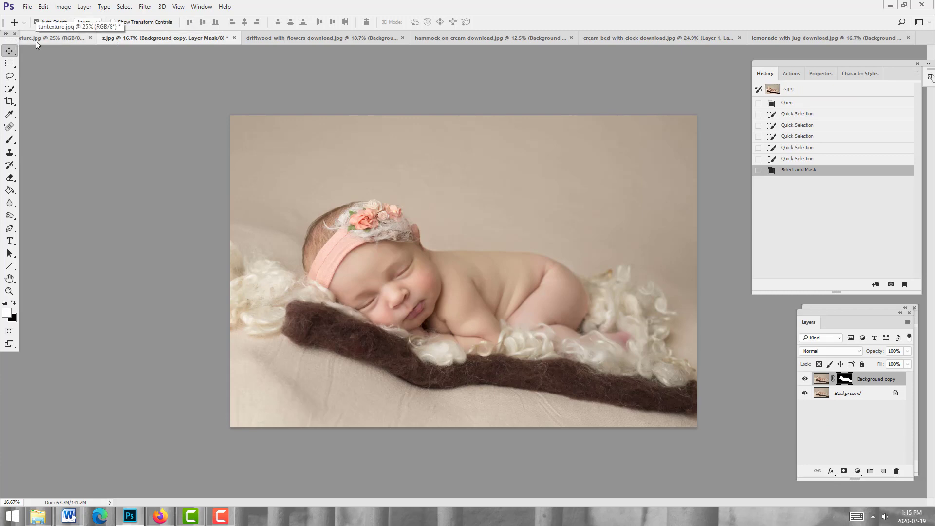
click(36, 40)
click(134, 38)
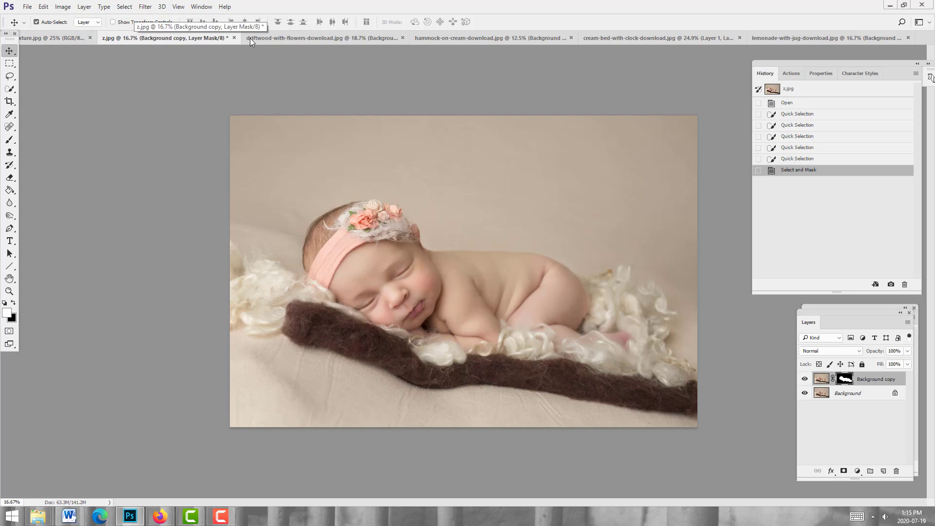
click(295, 38)
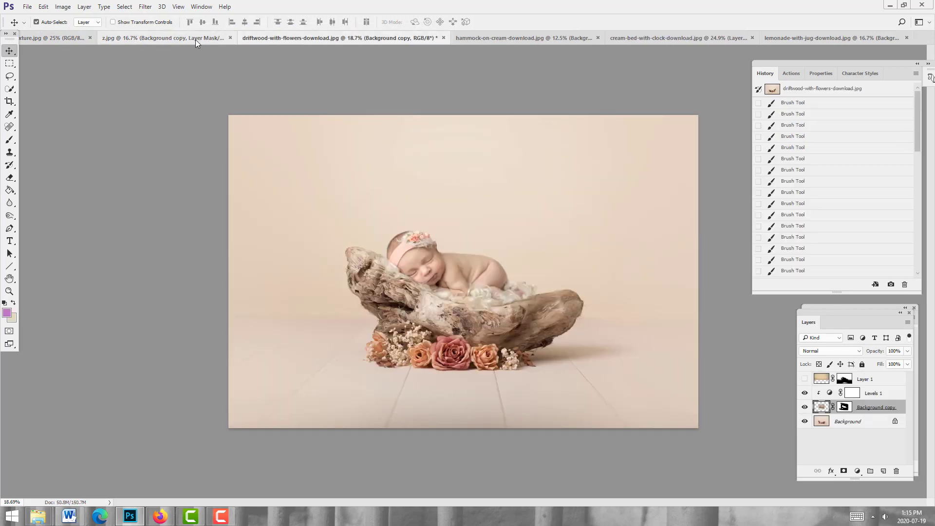